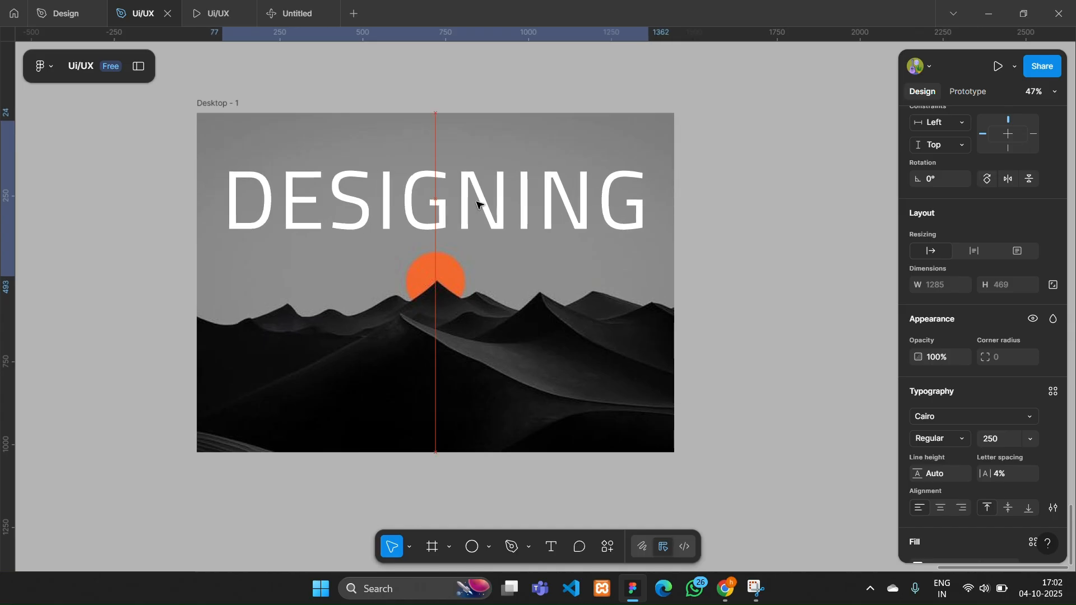
- Extend the heading text to "DESIGNINGGG", set its font size to 210 and recenter it horizontally in the frame
{"action": "scroll", "coordinate": [475, 86], "scroll_direction": "up", "scroll_amount": 1}
{"action": "scroll", "coordinate": [969, 433], "scroll_direction": "down", "scroll_amount": 1}
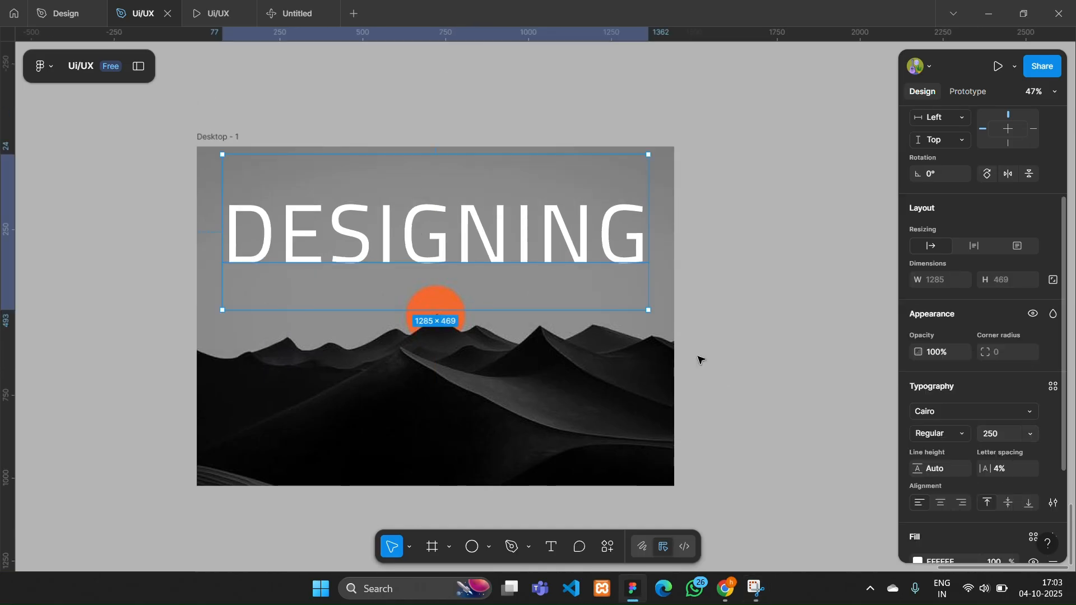
{"action": "double_click", "coordinate": [609, 238]}
{"action": "left_click", "coordinate": [1029, 433]}
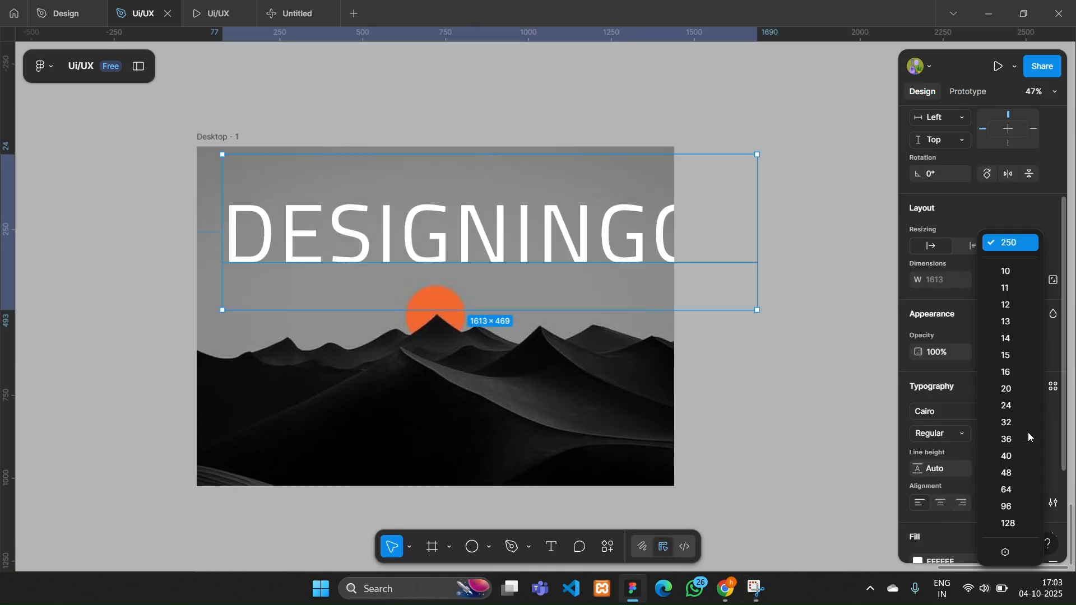
{"action": "left_click", "coordinate": [1028, 433]}
{"action": "type", "text": "210"}
{"action": "key", "text": "Return"}
{"action": "left_click_drag", "start_coordinate": [609, 241], "coordinate": [598, 262]}
- Fill the heading with dark gray 353535, set its weight to Bold and recenter it in the sky area
{"action": "scroll", "coordinate": [1002, 482], "scroll_direction": "down", "scroll_amount": 3}
{"action": "left_click", "coordinate": [918, 423]}
{"action": "left_click_drag", "start_coordinate": [743, 263], "coordinate": [724, 368]}
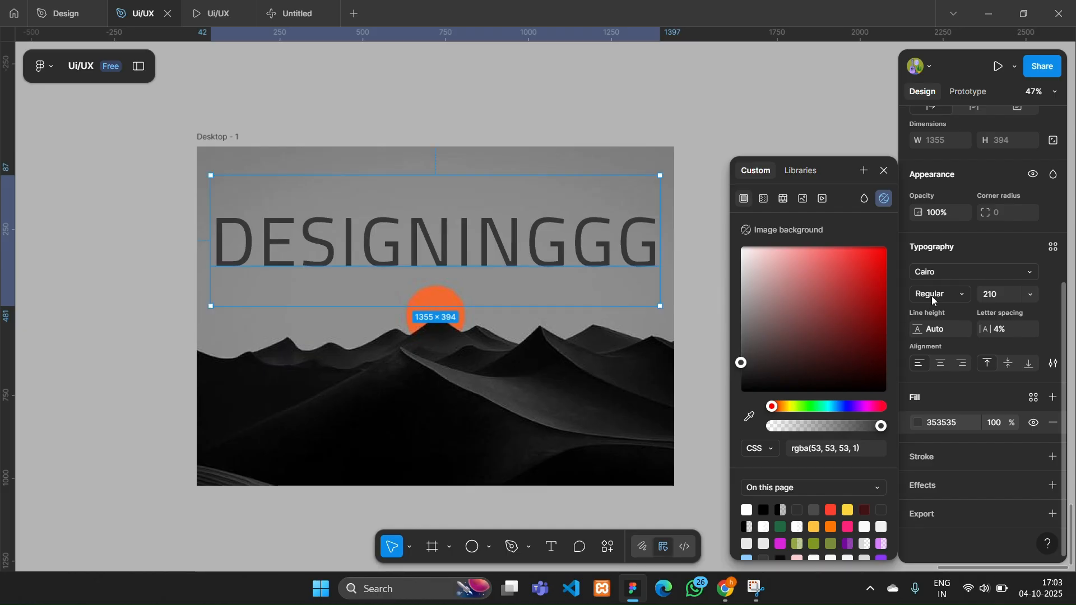
{"action": "left_click", "coordinate": [941, 294]}
{"action": "left_click", "coordinate": [945, 343]}
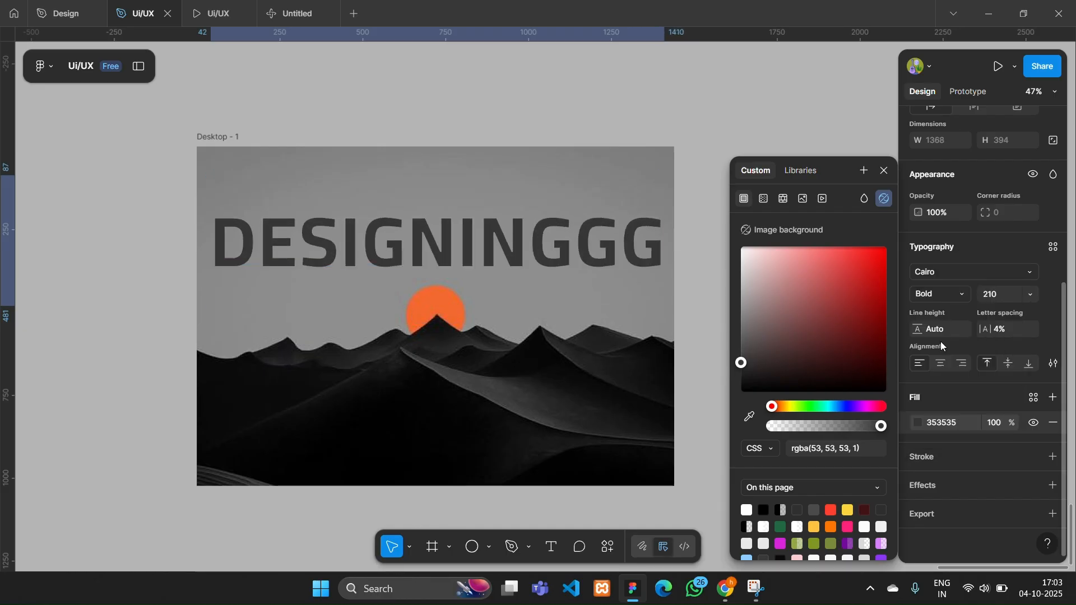
{"action": "left_click_drag", "start_coordinate": [480, 243], "coordinate": [479, 234]}
{"action": "left_click", "coordinate": [708, 167]}
{"action": "scroll", "coordinate": [709, 167], "scroll_direction": "down", "scroll_amount": 2}
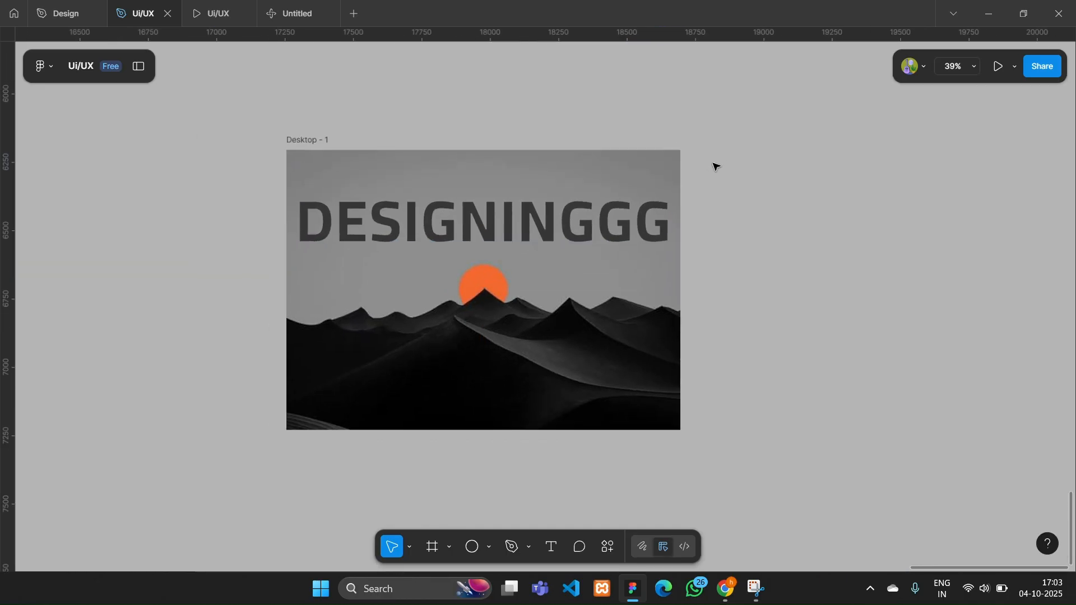
- Lighten the heading's fill color to 404040
{"action": "scroll", "coordinate": [681, 176], "scroll_direction": "up", "scroll_amount": 2}
{"action": "left_click", "coordinate": [645, 225]}
{"action": "scroll", "coordinate": [915, 414], "scroll_direction": "down", "scroll_amount": 5}
{"action": "left_click", "coordinate": [918, 423]}
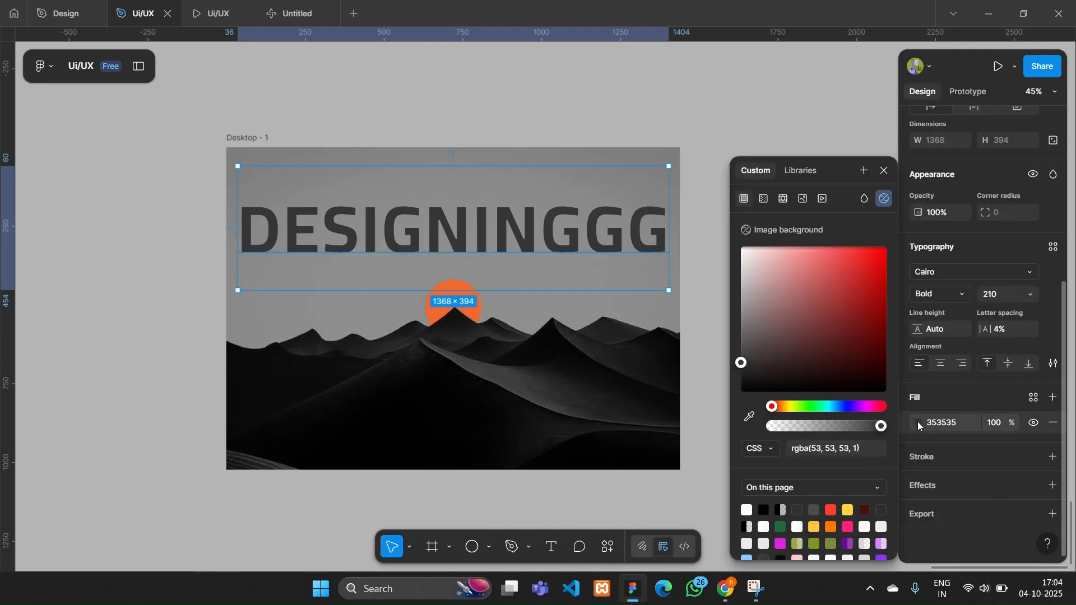
{"action": "left_click_drag", "start_coordinate": [741, 364], "coordinate": [738, 361]}
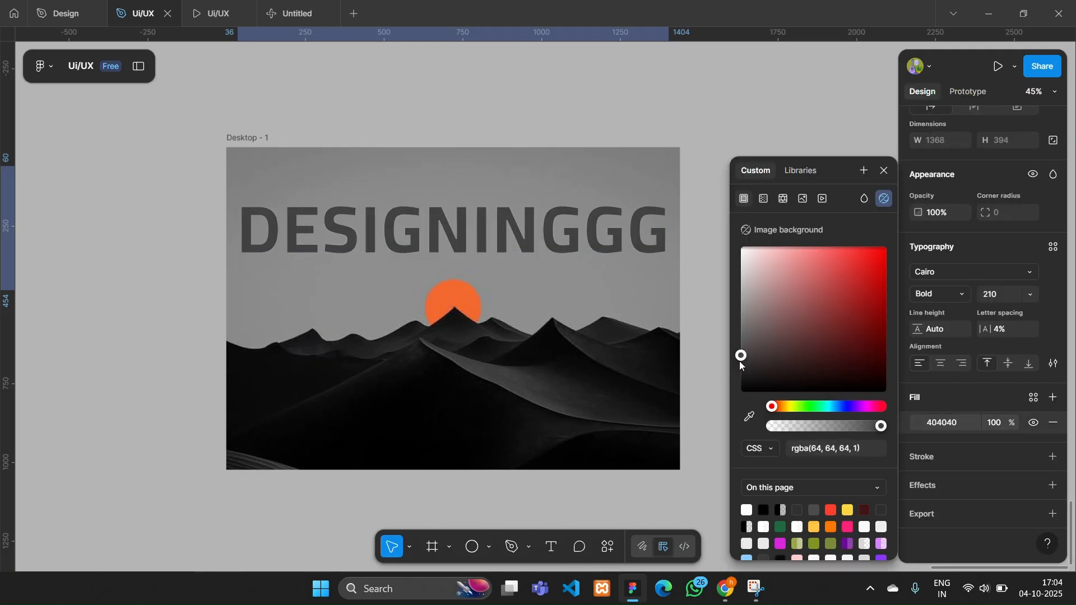
{"action": "left_click", "coordinate": [444, 113]}
- Set the "DESIGNINGGG" heading's font size to 205 and center it horizontally in the frame
{"action": "scroll", "coordinate": [444, 113], "scroll_direction": "up", "scroll_amount": 2}
{"action": "left_click", "coordinate": [446, 269]}
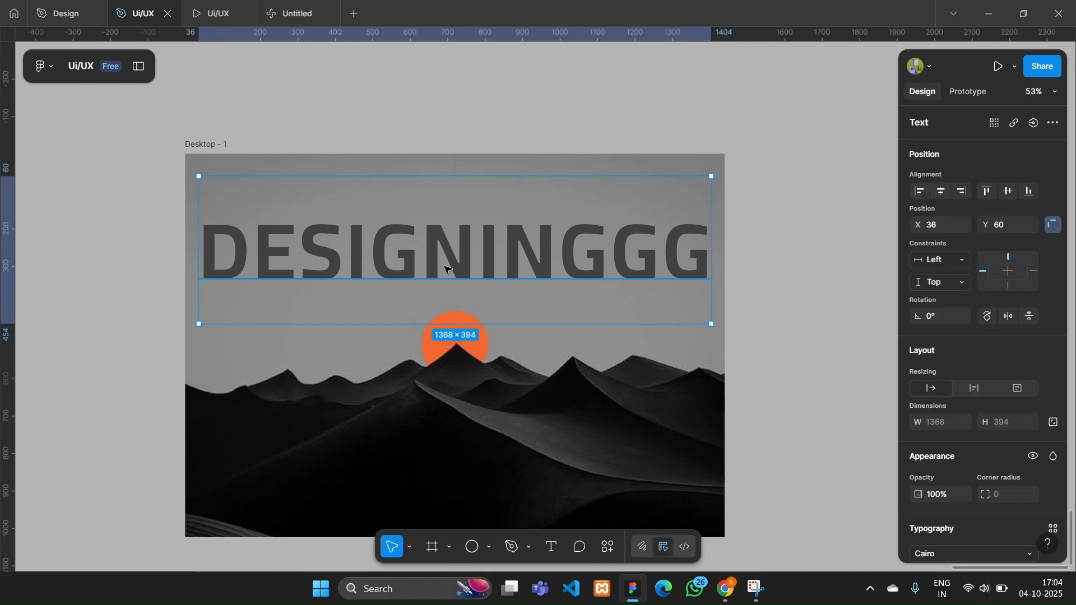
{"action": "scroll", "coordinate": [1001, 419], "scroll_direction": "down", "scroll_amount": 3}
{"action": "left_click", "coordinate": [1000, 416]}
{"action": "type", "text": "205"}
{"action": "key", "text": "Return"}
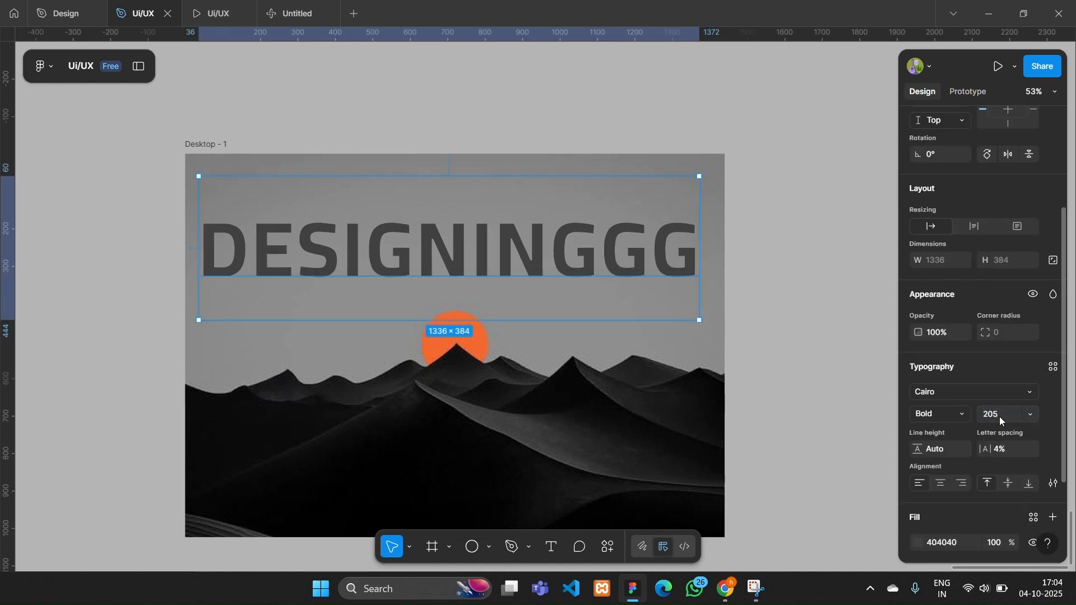
{"action": "scroll", "coordinate": [1000, 415], "scroll_direction": "up", "scroll_amount": 3}
{"action": "left_click", "coordinate": [437, 92]}
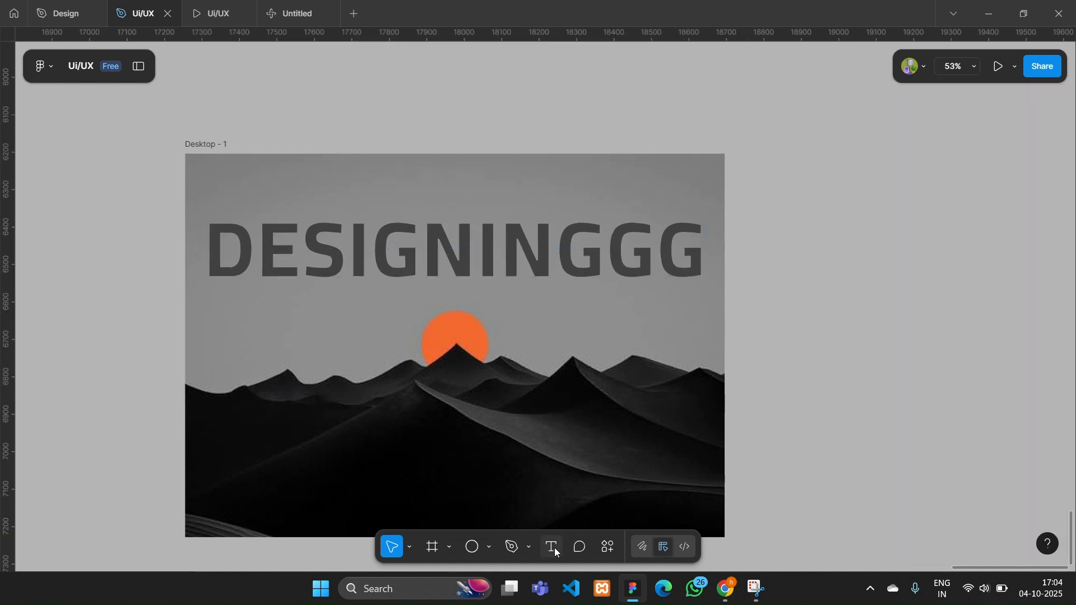
- Create a text label reading "Home" at font size 20 on the empty canvas above the frame
{"action": "left_click", "coordinate": [359, 186]}
{"action": "key", "text": "Escape"}
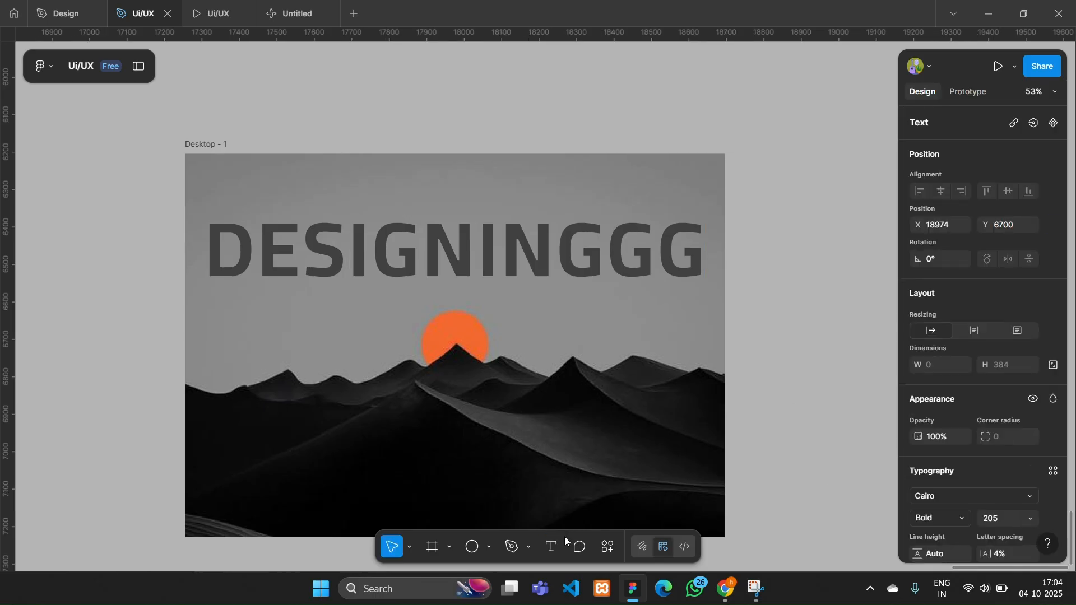
{"action": "left_click", "coordinate": [410, 106]}
{"action": "scroll", "coordinate": [444, 121], "scroll_direction": "up", "scroll_amount": 1}
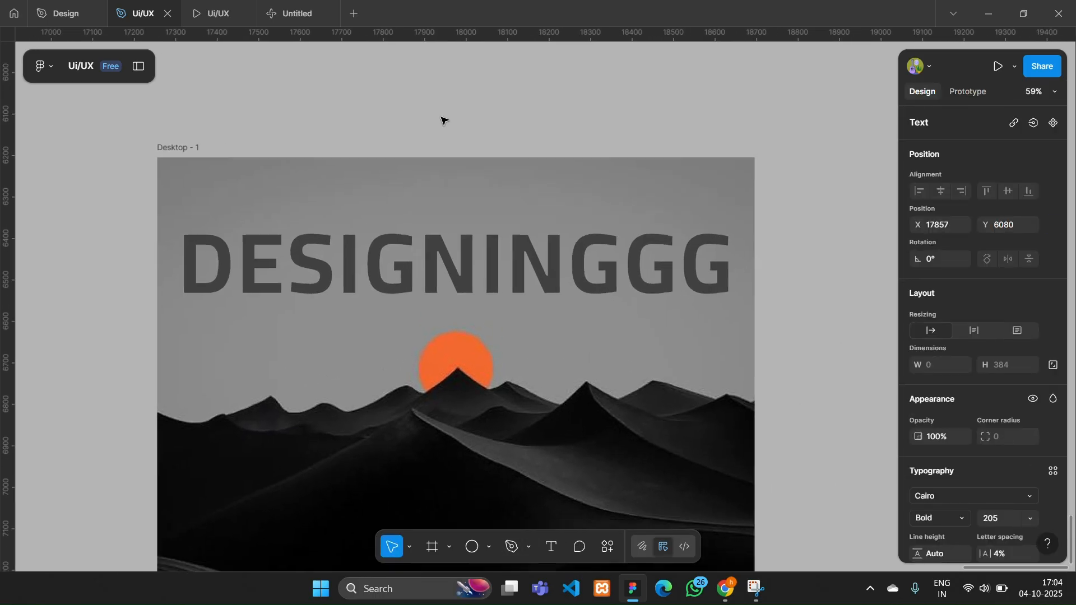
{"action": "left_click", "coordinate": [1026, 523]}
{"action": "left_click", "coordinate": [994, 311]}
{"action": "scroll", "coordinate": [385, 144], "scroll_direction": "up", "scroll_amount": 3}
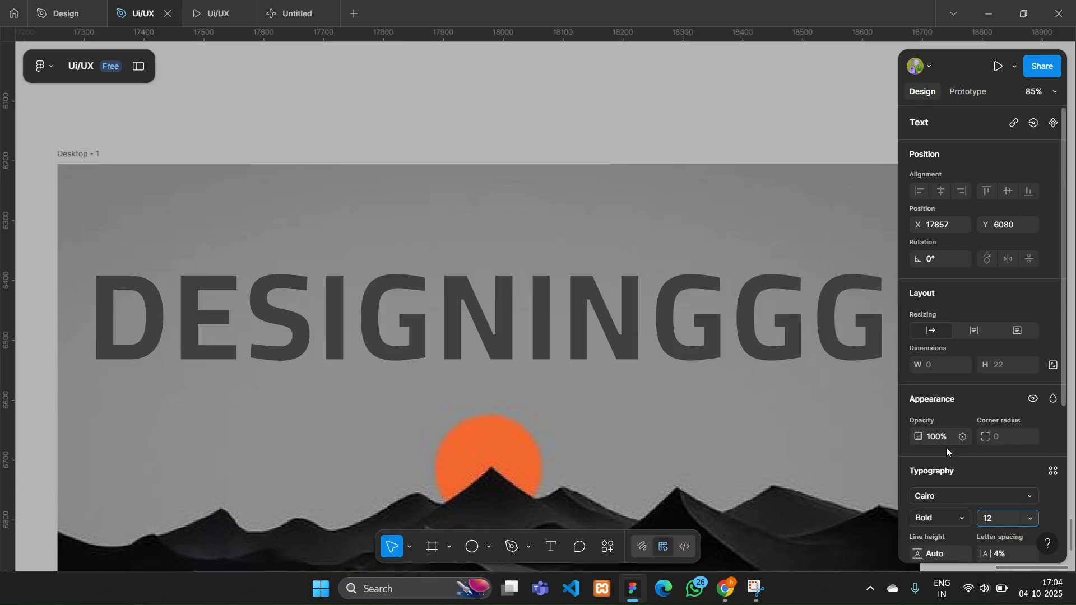
{"action": "left_click", "coordinate": [1028, 519]}
{"action": "left_click", "coordinate": [1010, 407]}
{"action": "scroll", "coordinate": [473, 263], "scroll_direction": "right", "scroll_amount": 1}
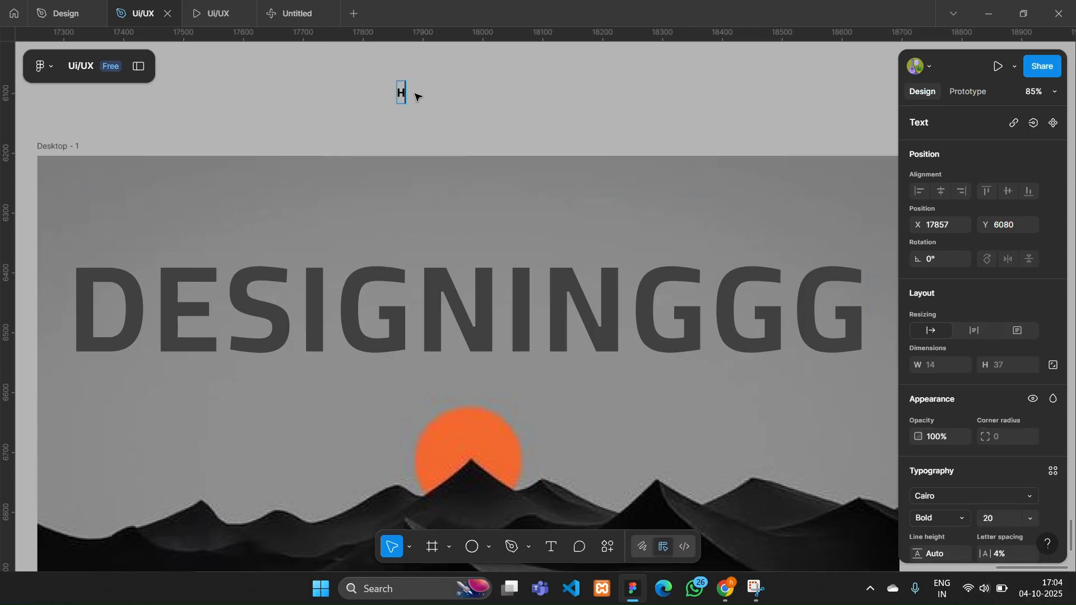
{"action": "type", "text": "ome"}
{"action": "key", "text": "Escape"}
- Move the "Home" label into the frame above the heading and fill it with off-white F6F6F6
{"action": "left_click_drag", "start_coordinate": [415, 95], "coordinate": [475, 203]}
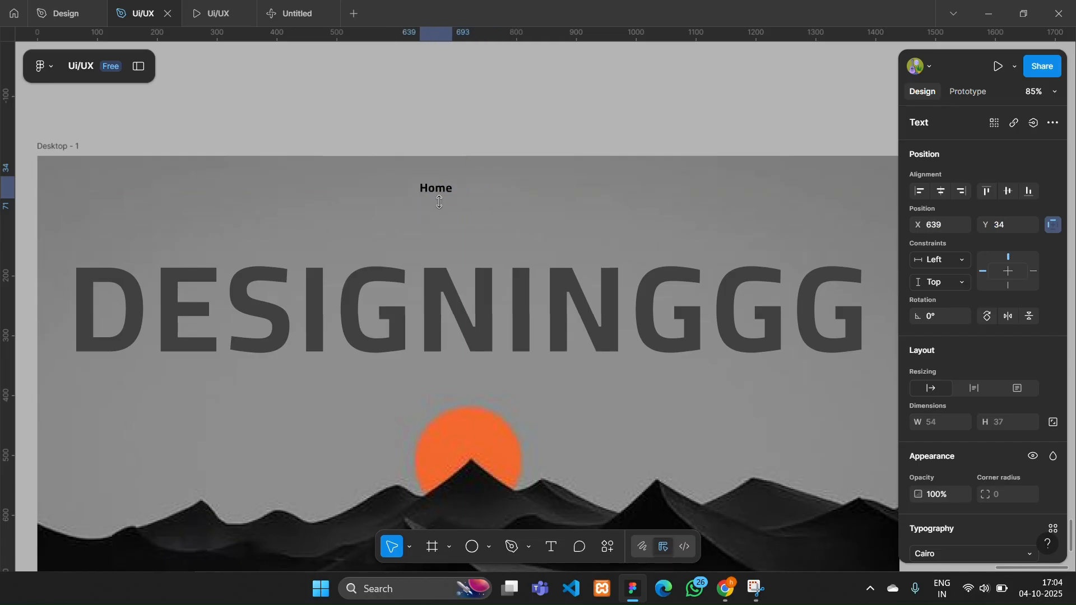
{"action": "scroll", "coordinate": [989, 422], "scroll_direction": "down", "scroll_amount": 5}
{"action": "left_click", "coordinate": [916, 422]}
{"action": "left_click", "coordinate": [743, 268]}
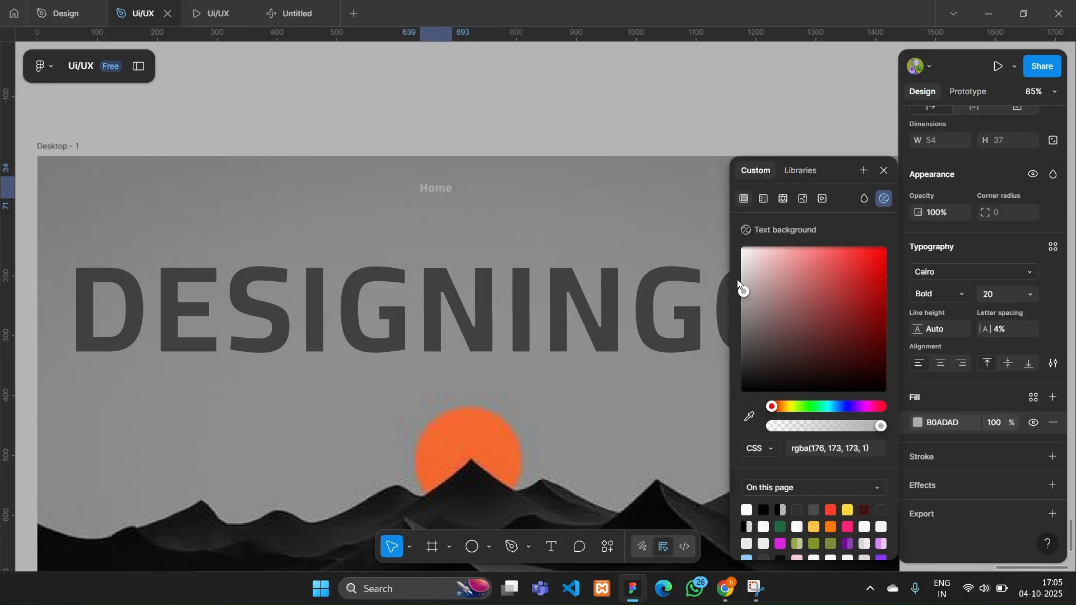
{"action": "left_click_drag", "start_coordinate": [740, 235], "coordinate": [740, 229]}
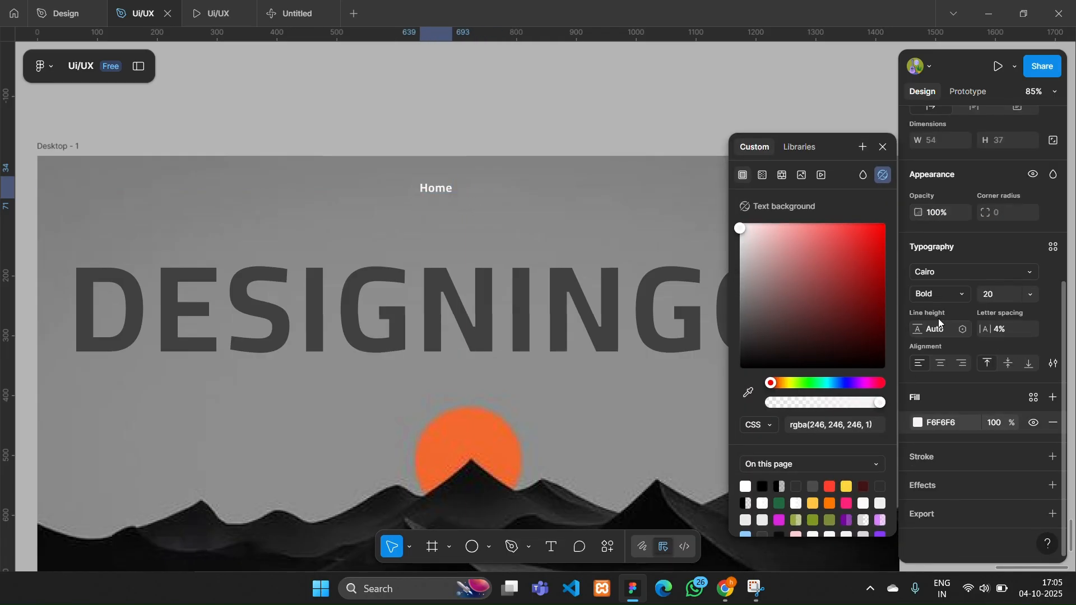
- Set the "Home" label to Regular weight and font size 32
{"action": "left_click", "coordinate": [942, 294]}
{"action": "left_click", "coordinate": [954, 243]}
{"action": "left_click", "coordinate": [1031, 296]}
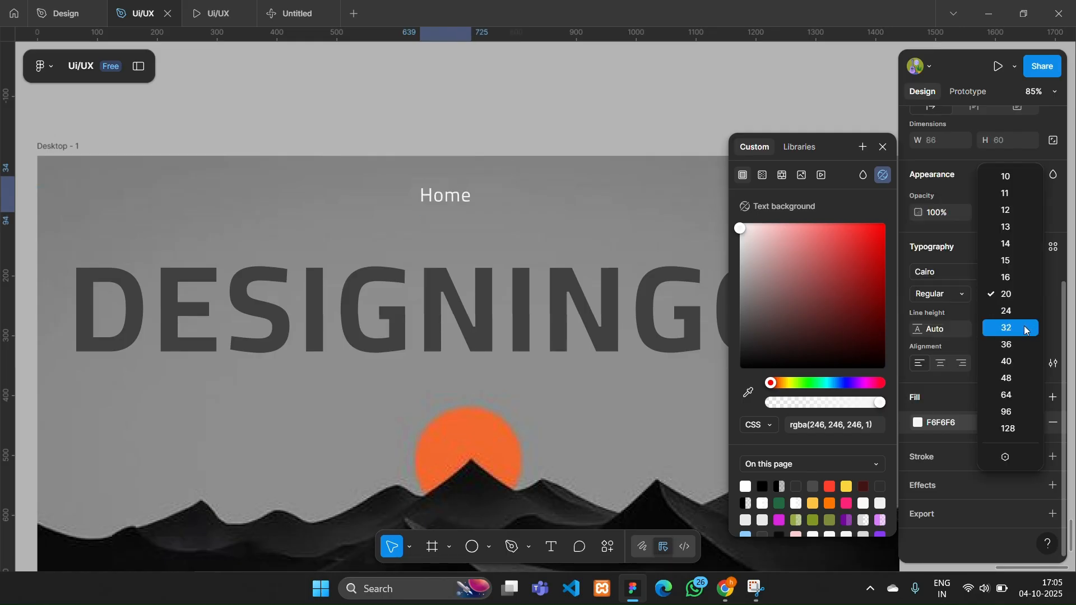
{"action": "left_click", "coordinate": [1017, 327]}
{"action": "scroll", "coordinate": [471, 256], "scroll_direction": "down", "scroll_amount": 6}
{"action": "left_click", "coordinate": [510, 87]}
{"action": "scroll", "coordinate": [509, 88], "scroll_direction": "up", "scroll_amount": 4}
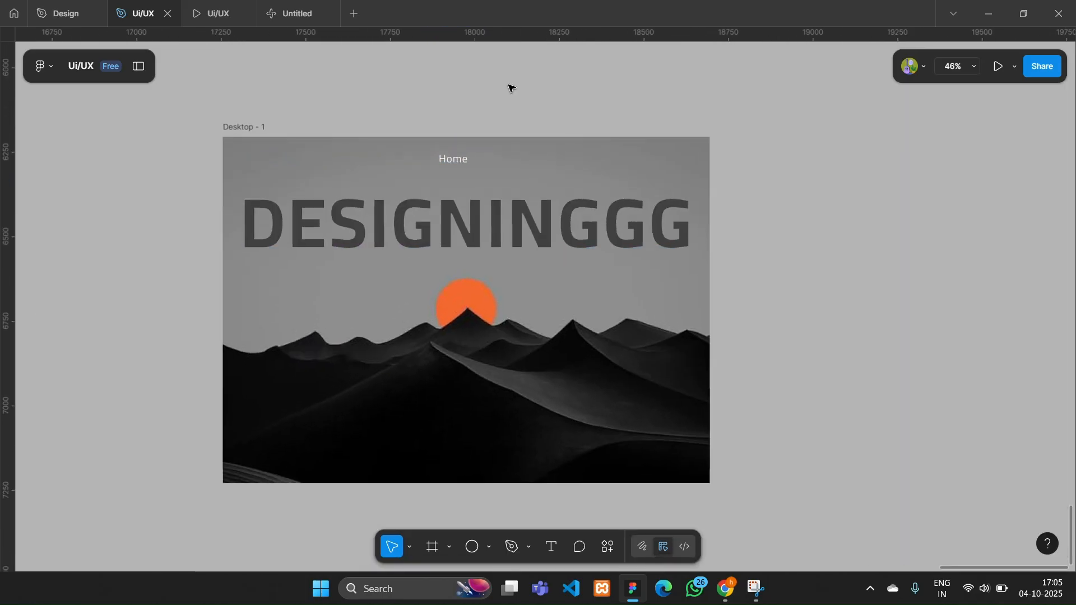
- Add a separate text object containing a "\" separator beside the "Home" label
{"action": "left_click", "coordinate": [437, 197]}
{"action": "scroll", "coordinate": [437, 200], "scroll_direction": "up", "scroll_amount": 5}
{"action": "key", "text": "t"}
{"action": "left_click", "coordinate": [503, 162]}
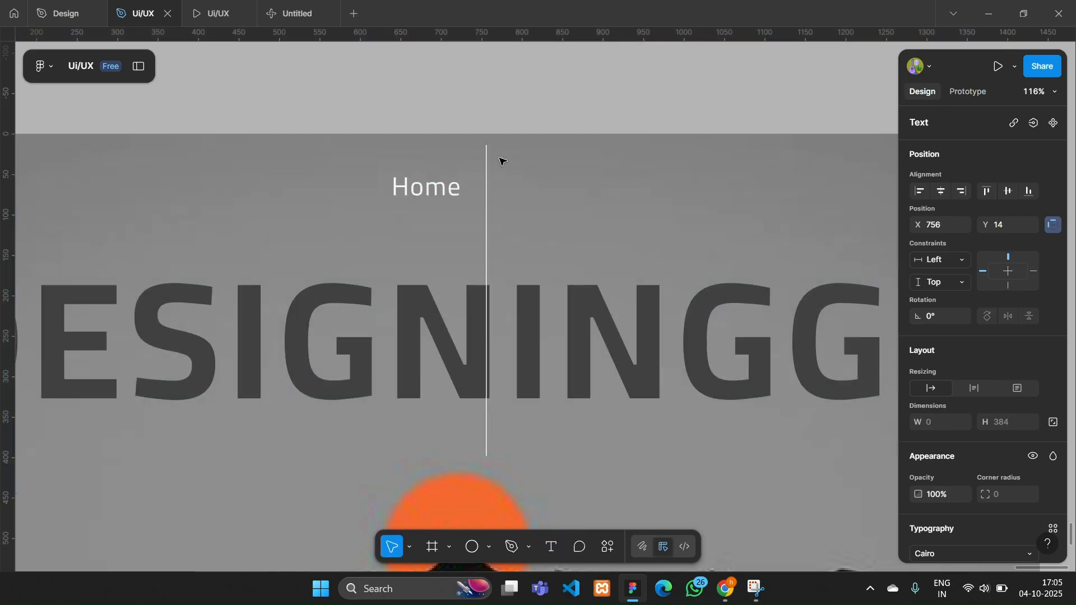
{"action": "type", "text": "\\"}
{"action": "left_click", "coordinate": [674, 280]}
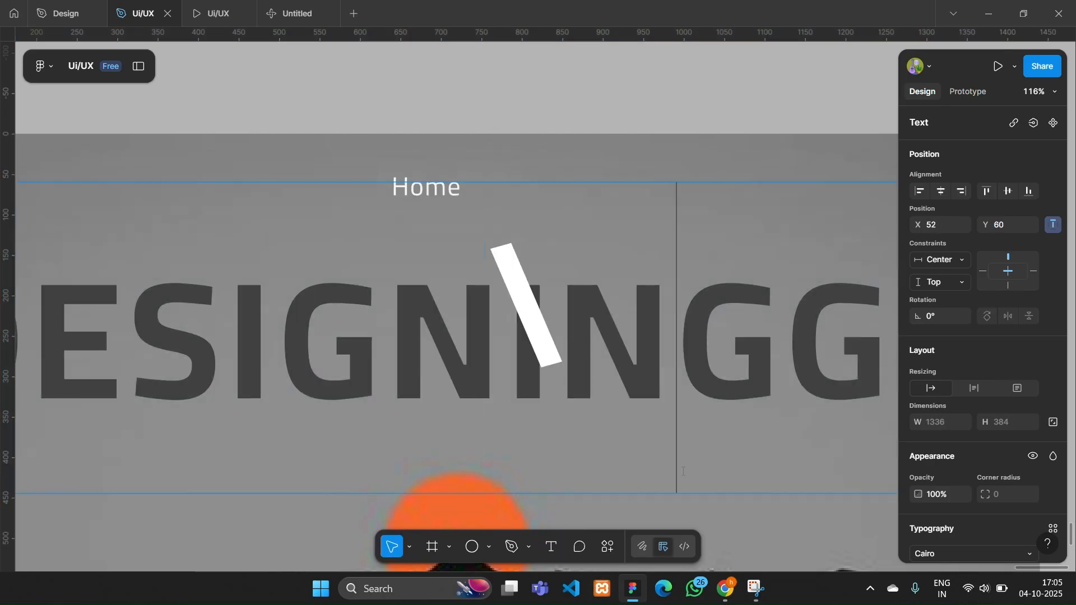
{"action": "scroll", "coordinate": [1014, 434], "scroll_direction": "down", "scroll_amount": 5}
{"action": "left_click", "coordinate": [1030, 295]}
{"action": "left_click", "coordinate": [1013, 403]}
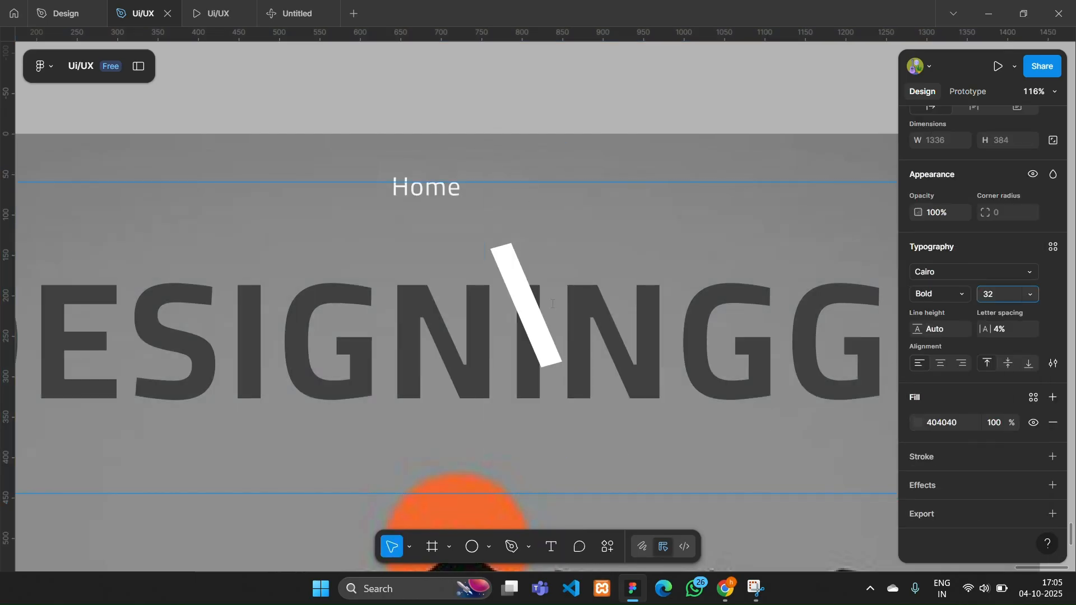
{"action": "left_click", "coordinate": [548, 107]}
- Set the "\" separator to font size 32 and Regular weight, and align it just after the "Home" label
{"action": "left_click_drag", "start_coordinate": [513, 262], "coordinate": [530, 127]}
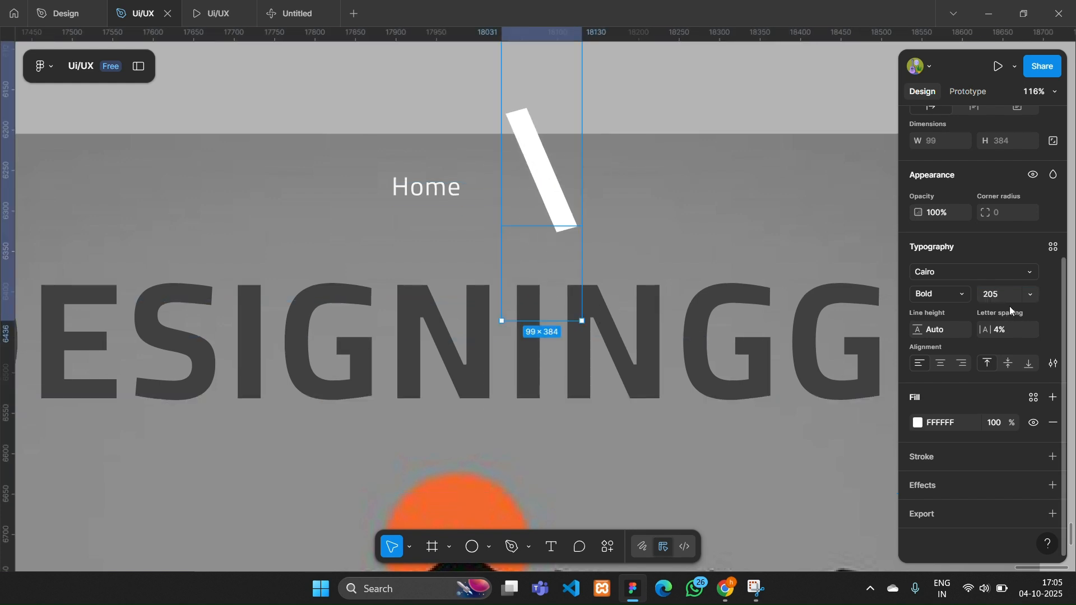
{"action": "left_click", "coordinate": [1030, 294]}
{"action": "left_click", "coordinate": [1017, 425]}
{"action": "scroll", "coordinate": [552, 205], "scroll_direction": "down", "scroll_amount": 1}
{"action": "left_click_drag", "start_coordinate": [514, 66], "coordinate": [495, 186]}
{"action": "left_click", "coordinate": [930, 295]}
{"action": "left_click", "coordinate": [942, 244]}
{"action": "scroll", "coordinate": [482, 191], "scroll_direction": "up", "scroll_amount": 5}
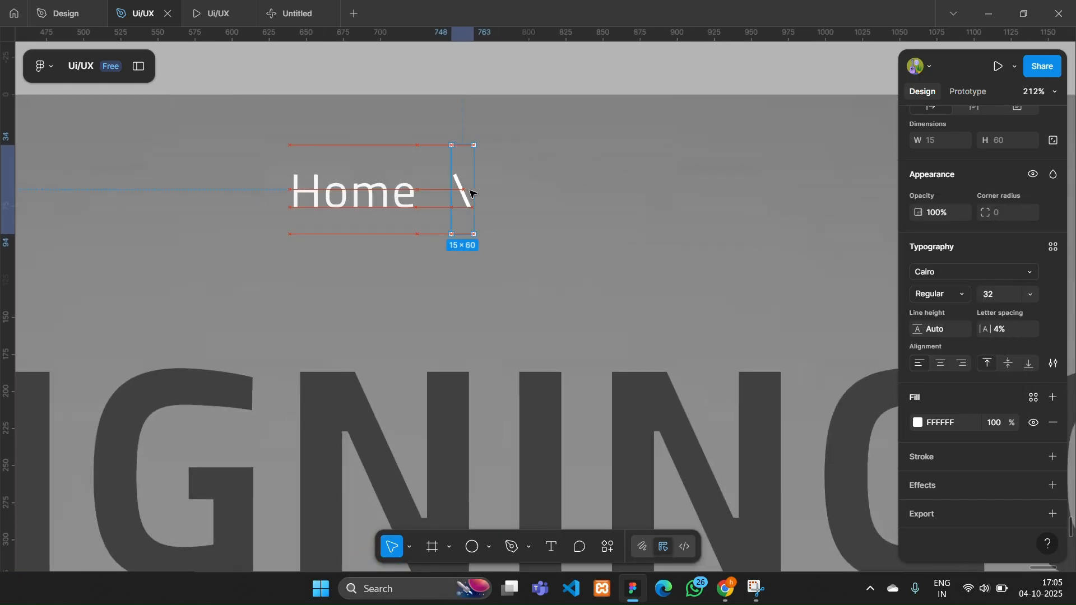
- Duplicate the "Home" label together with its separator and shift the copy about 160 px to the right
{"action": "left_click", "coordinate": [358, 189], "text": "shift"}
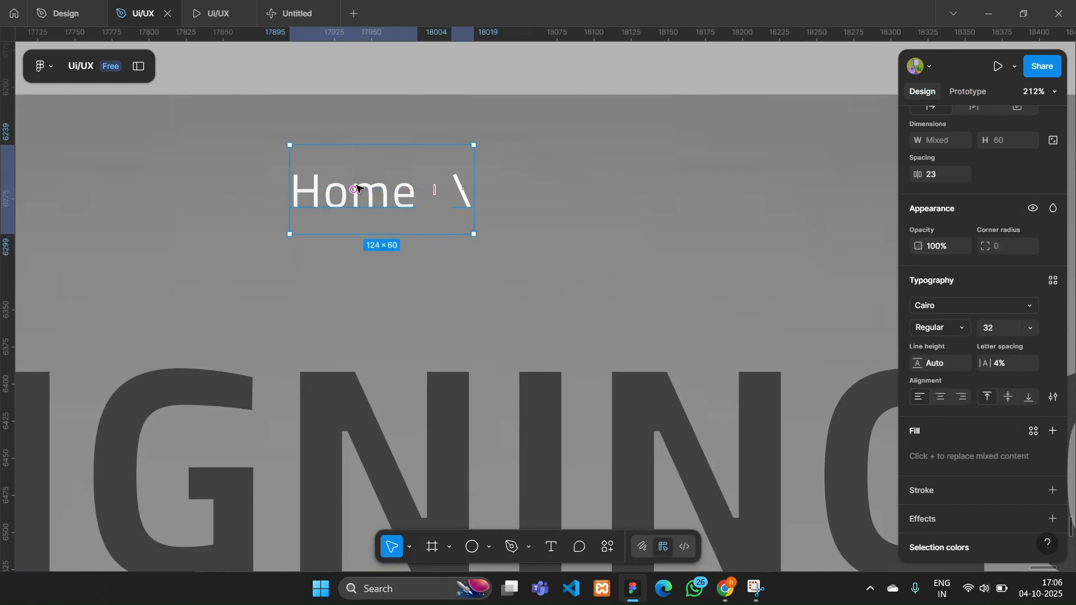
{"action": "key", "text": "ctrl+d"}
{"action": "key", "text": "shift+Right"}
{"action": "key", "text": "shift+Right"}
{"action": "key", "text": "shift+Right"}
{"action": "key", "text": "shift+Right"}
{"action": "key", "text": "shift+Right"}
{"action": "key", "text": "shift+Right"}
{"action": "key", "text": "shift+Right"}
{"action": "key", "text": "shift+Right"}
{"action": "key", "text": "shift+Right"}
{"action": "key", "text": "shift+Right"}
{"action": "key", "text": "shift+Right"}
{"action": "key", "text": "shift+Right"}
{"action": "key", "text": "shift+Right"}
{"action": "key", "text": "shift+Right"}
{"action": "key", "text": "shift+Right"}
{"action": "key", "text": "shift+Right"}
{"action": "key", "text": "shift+Right"}
{"action": "key", "text": "shift+Left"}
{"action": "key", "text": "shift+Left"}
{"action": "key", "text": "shift+Left"}
{"action": "key", "text": "shift+Right"}
{"action": "key", "text": "shift+Right"}
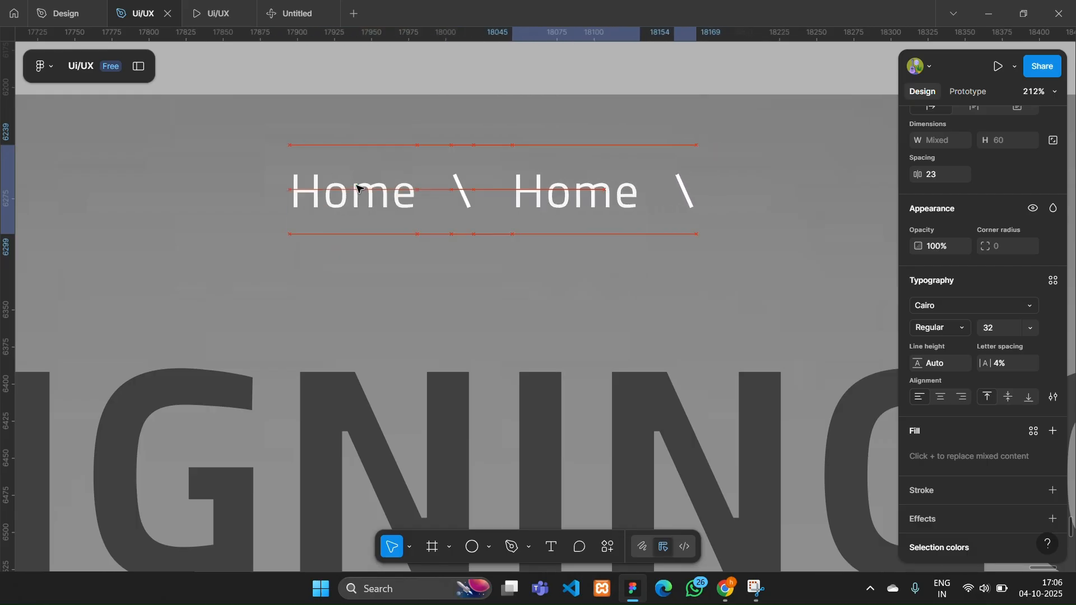
- Change the text of the copied "Home" label to "About us"
{"action": "double_click", "coordinate": [604, 212]}
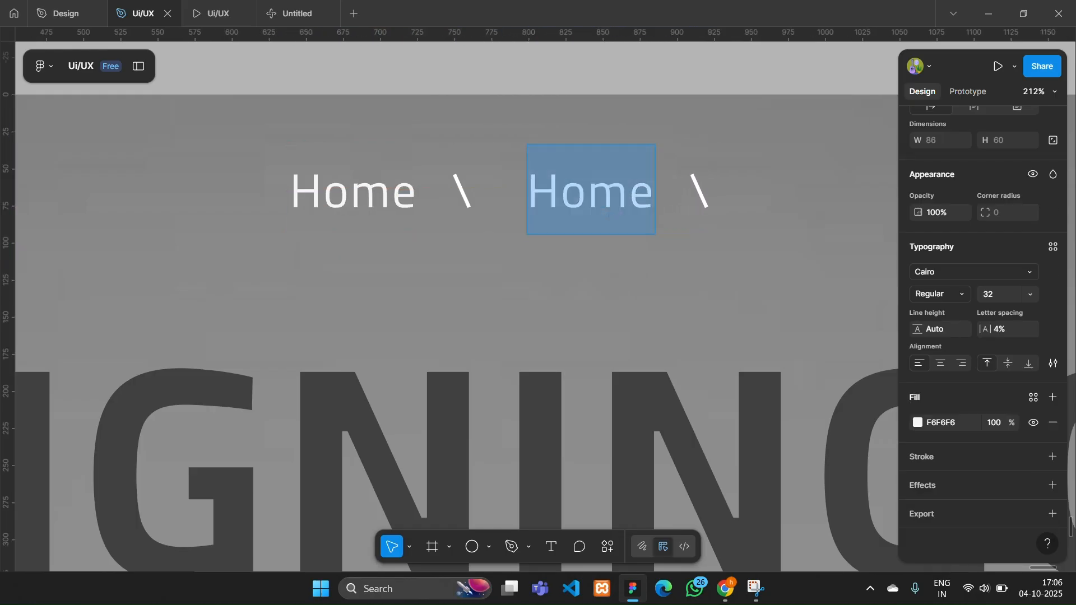
{"action": "type", "text": "About us"}
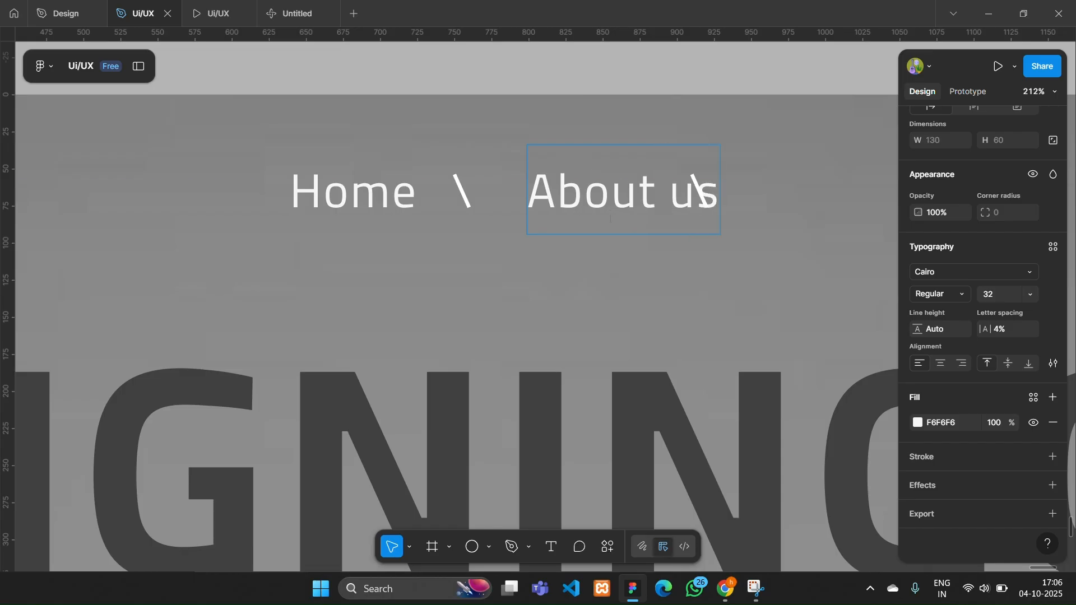
{"action": "key", "text": "Escape"}
{"action": "scroll", "coordinate": [710, 175], "scroll_direction": "right", "scroll_amount": 3}
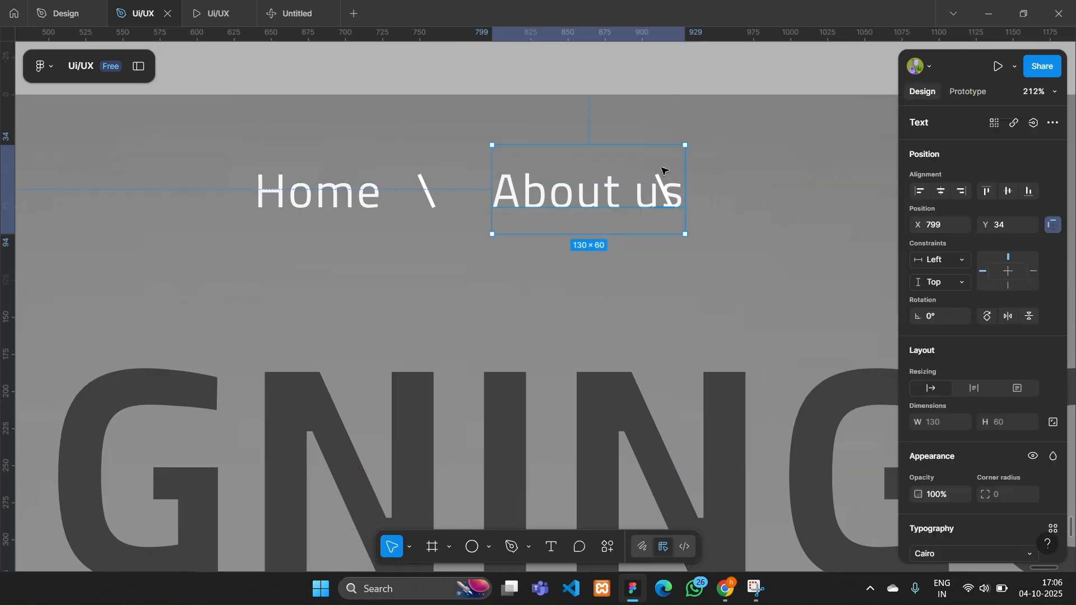
- Separate the overlapping second separator from "About us", place the label at X 802 and park the separator above the frame
{"action": "left_click_drag", "start_coordinate": [623, 169], "coordinate": [593, 119]}
{"action": "left_click_drag", "start_coordinate": [669, 194], "coordinate": [755, 194]}
{"action": "left_click_drag", "start_coordinate": [628, 179], "coordinate": [664, 229]}
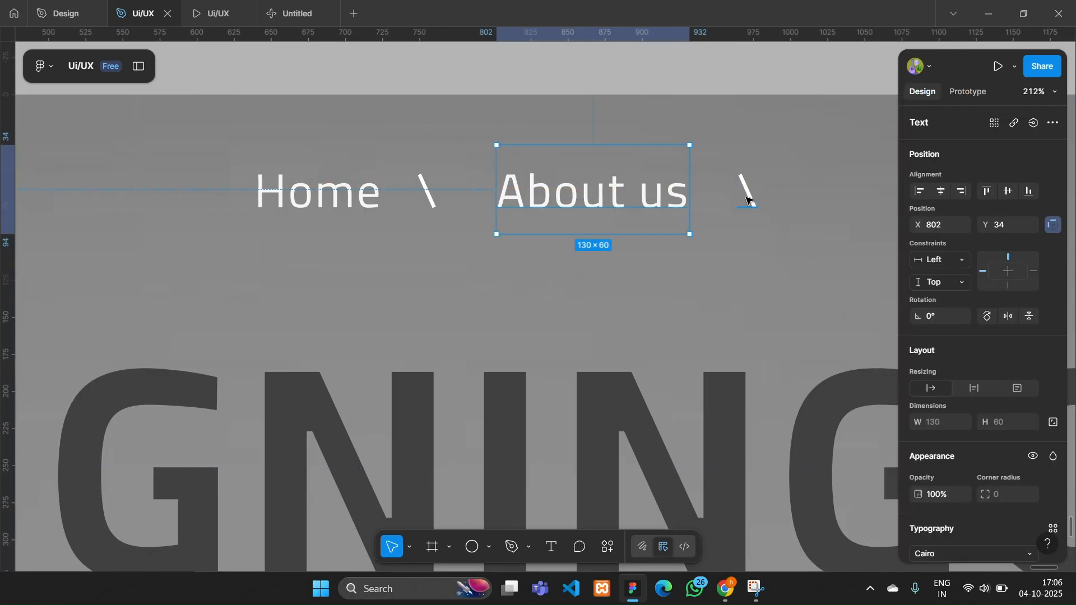
{"action": "left_click_drag", "start_coordinate": [746, 195], "coordinate": [702, 70]}
- Duplicate the "About us" label to X 999 and change the copy's text to "Expo"
{"action": "left_click_drag", "start_coordinate": [624, 205], "coordinate": [913, 209]}
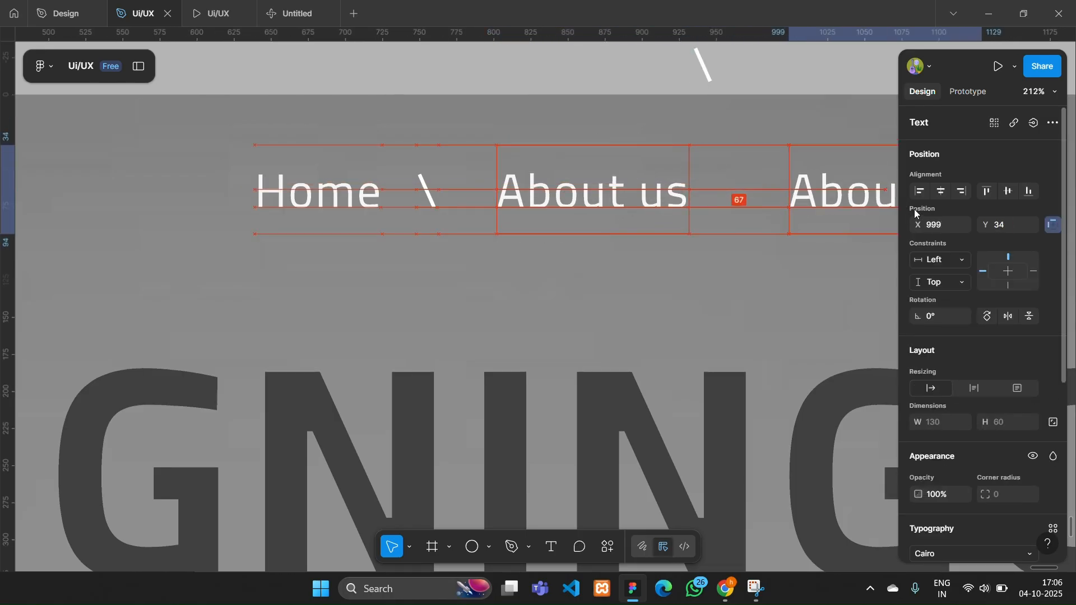
{"action": "key", "text": "Return"}
{"action": "type", "text": "C"}
{"action": "left_click", "coordinate": [459, 19]}
{"action": "scroll", "coordinate": [585, 319], "scroll_direction": "up", "scroll_amount": 5}
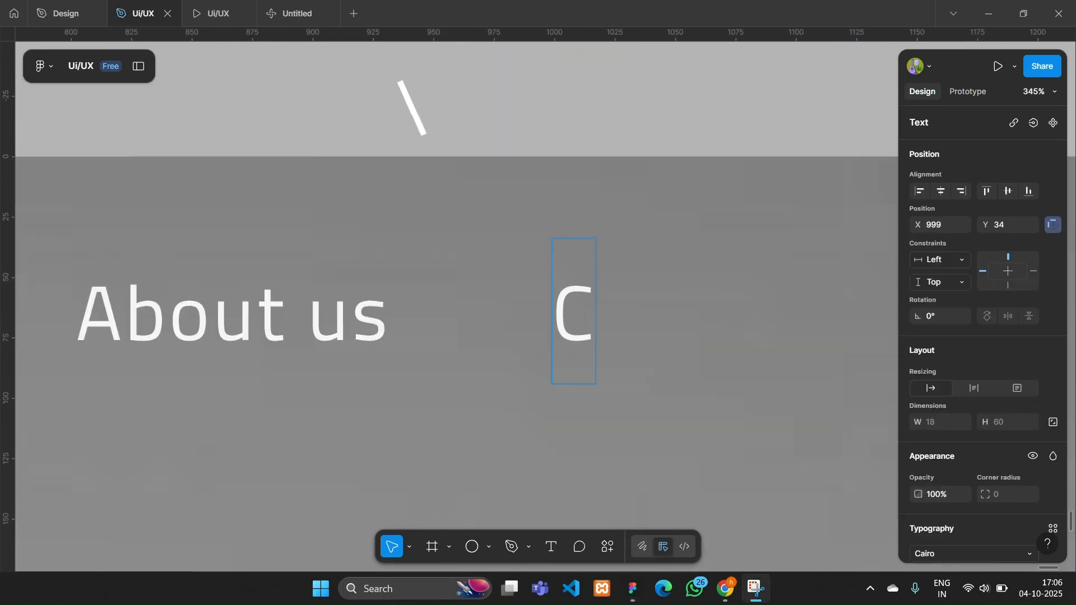
{"action": "type", "text": "c"}
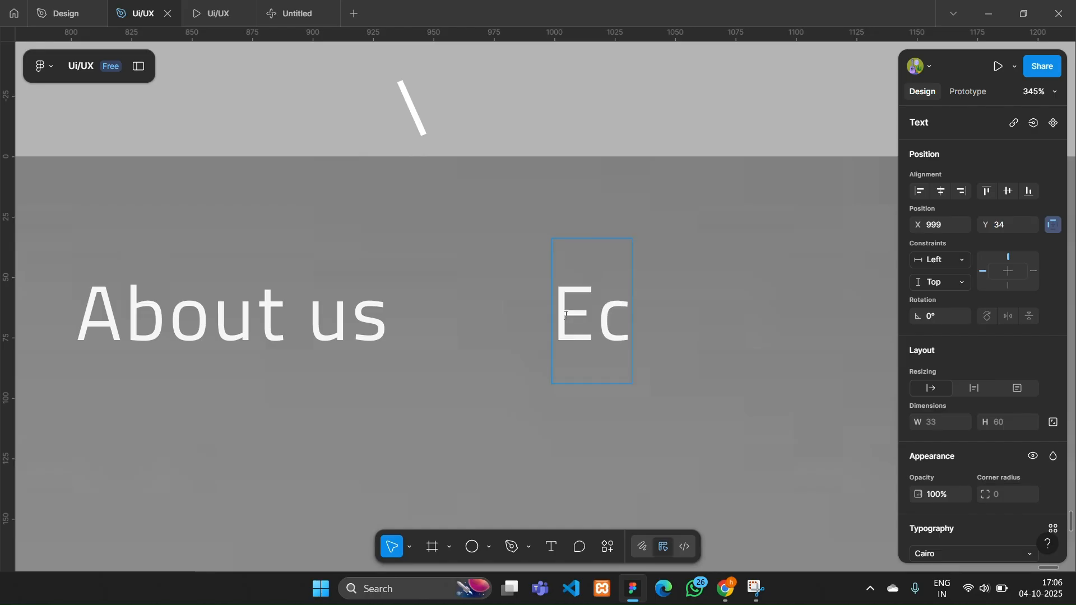
{"action": "key", "text": "BackSpace"}
{"action": "type", "text": "xpo"}
{"action": "left_click", "coordinate": [620, 231]}
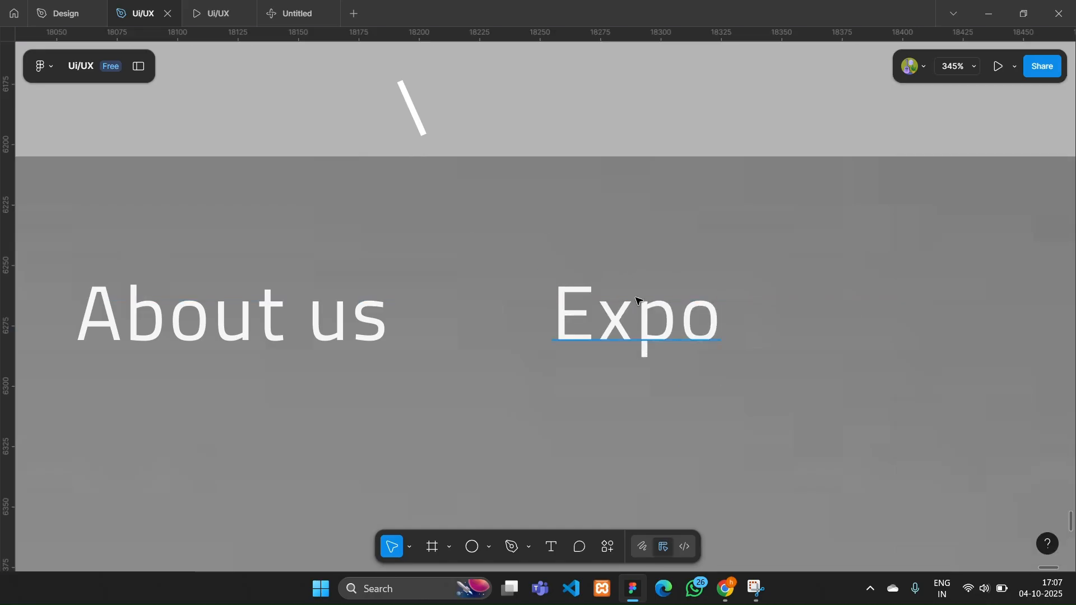
- Duplicate the "Expo" label to X 1098 and change the copy's text to "About us"
{"action": "left_click_drag", "start_coordinate": [642, 325], "coordinate": [881, 325]}
{"action": "double_click", "coordinate": [881, 325]}
{"action": "type", "text": "About is"}
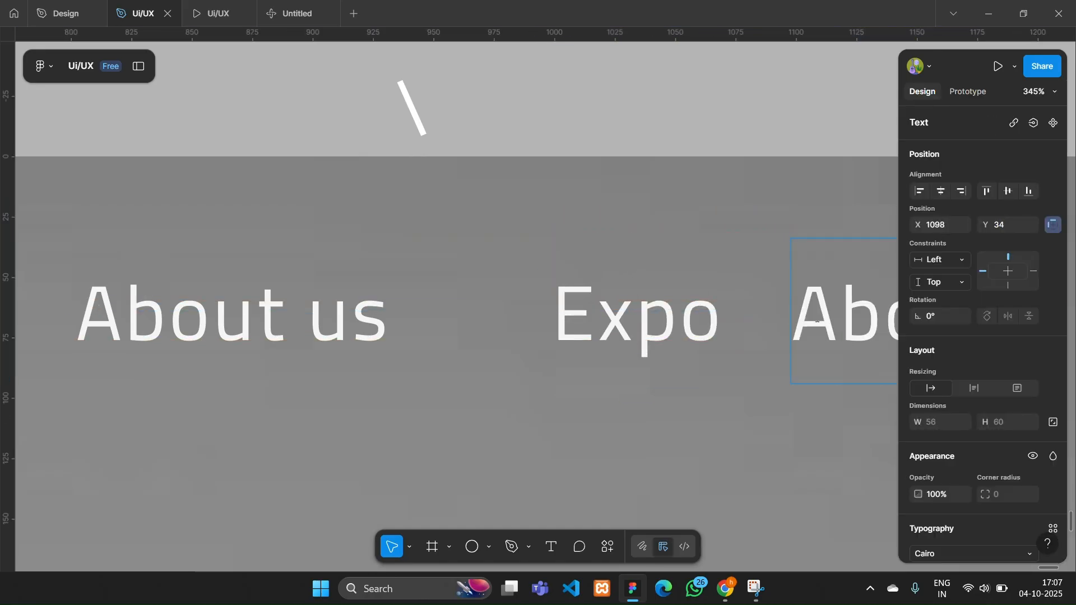
{"action": "key", "text": "BackSpace"}
{"action": "key", "text": "BackSpace"}
{"action": "type", "text": "us"}
{"action": "key", "text": "Escape"}
- Change the text of the last label copy to "Services" and move it to X 1130
{"action": "scroll", "coordinate": [677, 91], "scroll_direction": "down", "scroll_amount": 5}
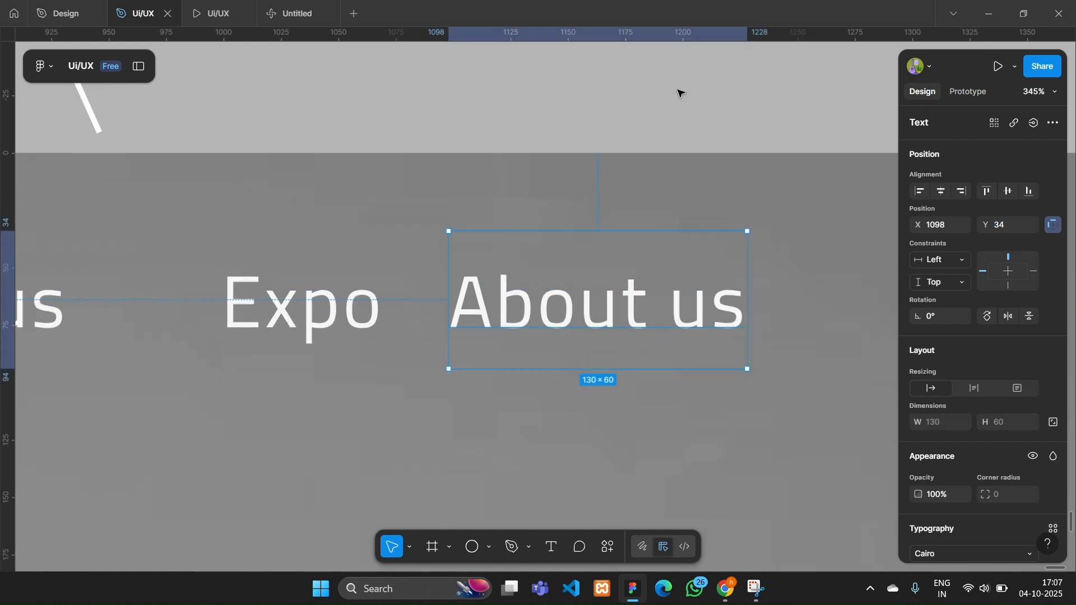
{"action": "double_click", "coordinate": [635, 233]}
{"action": "type", "text": "Services"}
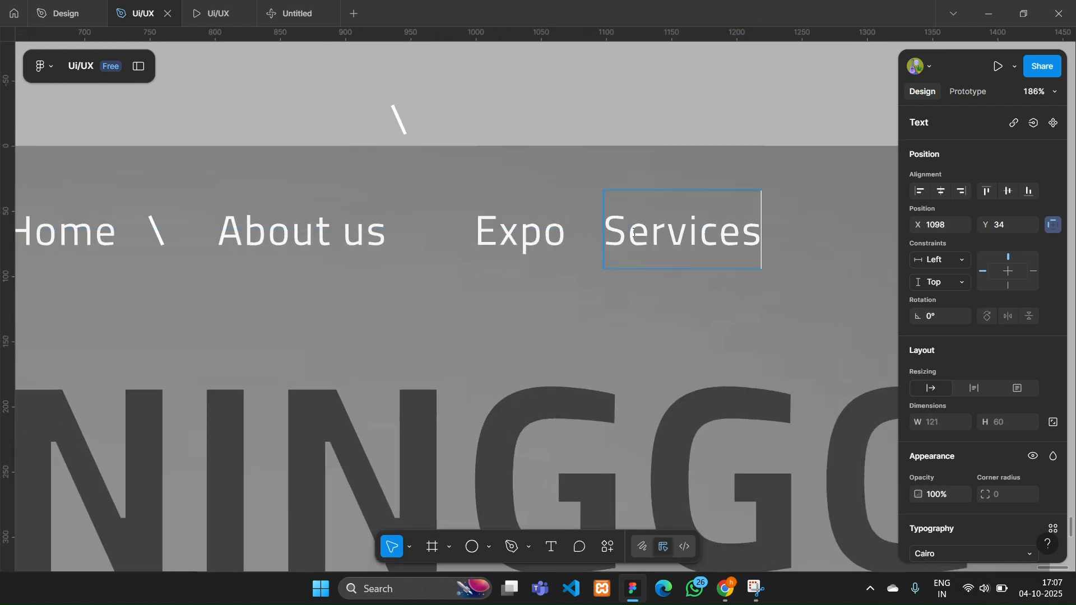
{"action": "left_click", "coordinate": [629, 152]}
{"action": "left_click_drag", "start_coordinate": [685, 203], "coordinate": [727, 202]}
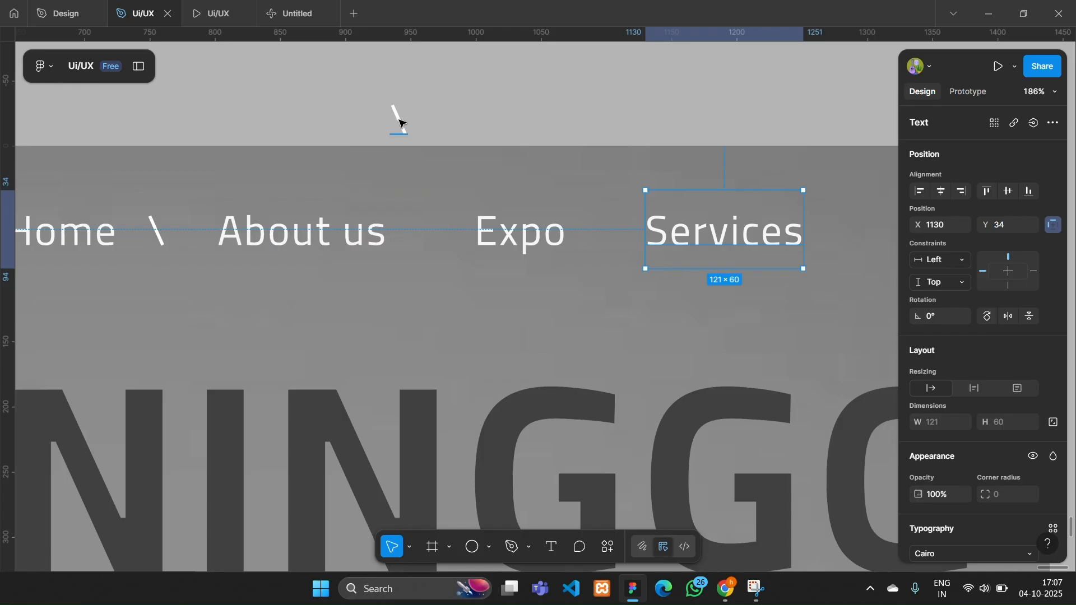
- Put separators between "About us", "Expo" and "Services", and remove the one parked above the frame
{"action": "left_click_drag", "start_coordinate": [399, 120], "coordinate": [591, 229]}
{"action": "left_click", "coordinate": [392, 118]}
{"action": "key", "text": "Delete"}
- Wrap all navigation labels and separators in one horizontal auto layout frame
{"action": "scroll", "coordinate": [326, 131], "scroll_direction": "left", "scroll_amount": 3}
{"action": "left_click_drag", "start_coordinate": [130, 181], "coordinate": [956, 266]}
{"action": "right_click", "coordinate": [666, 102]}
{"action": "left_click", "coordinate": [711, 350]}
{"action": "scroll", "coordinate": [673, 297], "scroll_direction": "down", "scroll_amount": 5}
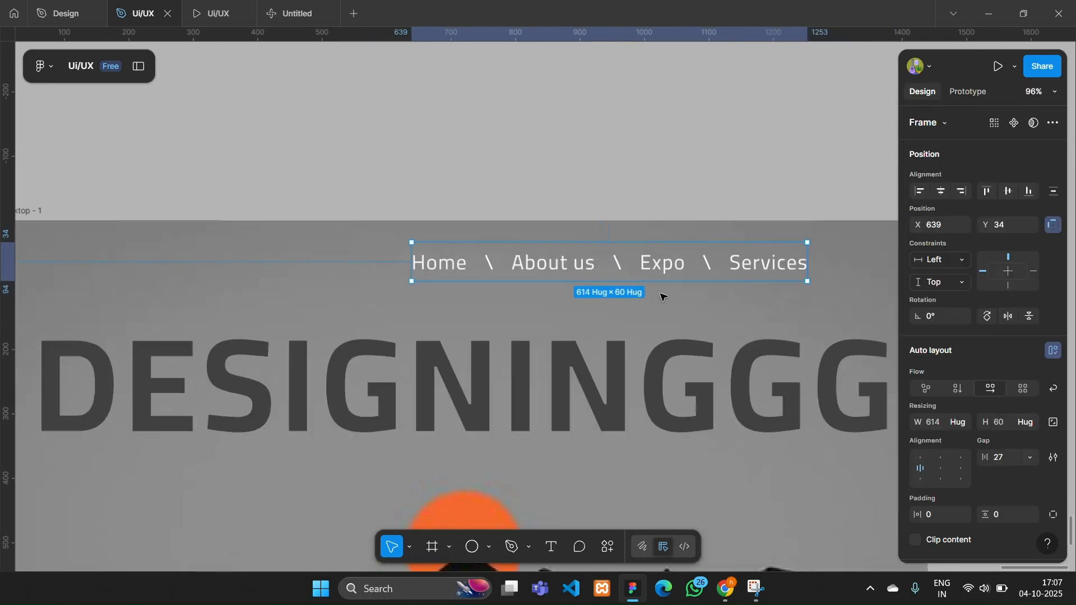
- Center the navigation row horizontally in the desktop frame and set the gap between its items to 26
{"action": "scroll", "coordinate": [662, 297], "scroll_direction": "down", "scroll_amount": 1}
{"action": "scroll", "coordinate": [663, 297], "scroll_direction": "right", "scroll_amount": 2}
{"action": "left_click_drag", "start_coordinate": [410, 180], "coordinate": [415, 180]}
{"action": "scroll", "coordinate": [425, 248], "scroll_direction": "down", "scroll_amount": 5}
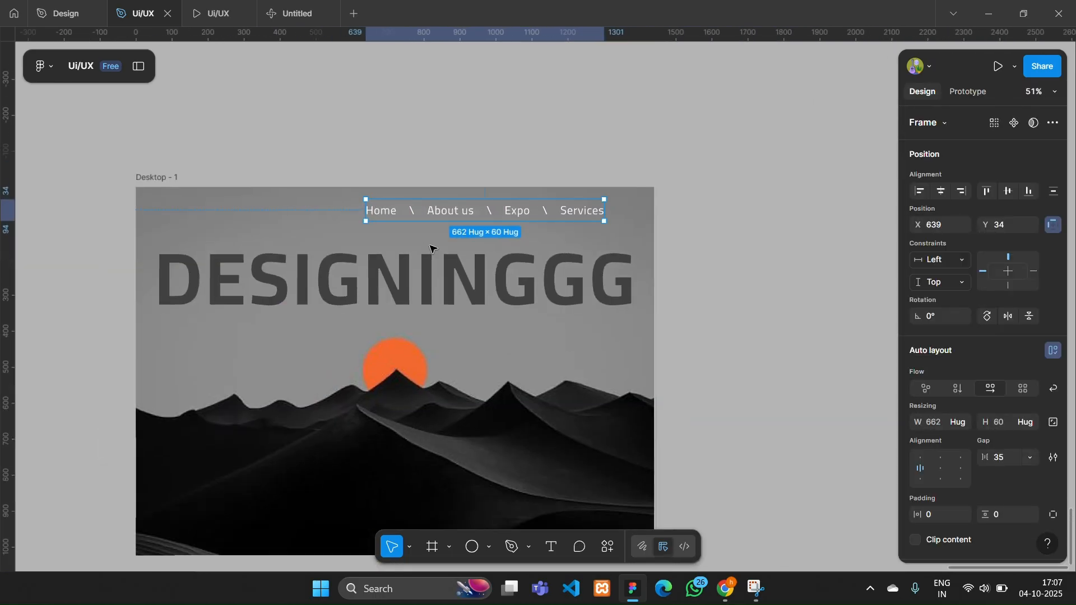
{"action": "left_click", "coordinate": [941, 191]}
{"action": "left_click_drag", "start_coordinate": [988, 459], "coordinate": [980, 169]}
- Reduce the fill opacity of the separators and every navigation label except "Home" to 81%
{"action": "scroll", "coordinate": [417, 212], "scroll_direction": "up", "scroll_amount": 5}
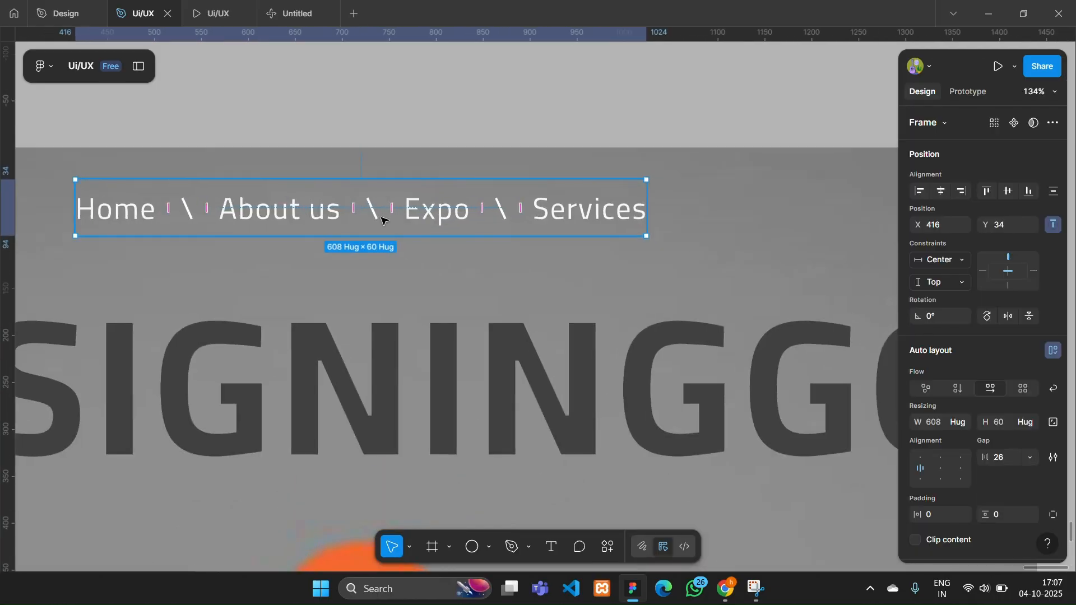
{"action": "double_click", "coordinate": [616, 213]}
{"action": "left_click", "coordinate": [501, 211], "text": "shift"}
{"action": "left_click", "coordinate": [440, 211], "text": "shift"}
{"action": "left_click", "coordinate": [373, 212], "text": "shift"}
{"action": "left_click", "coordinate": [313, 212], "text": "shift"}
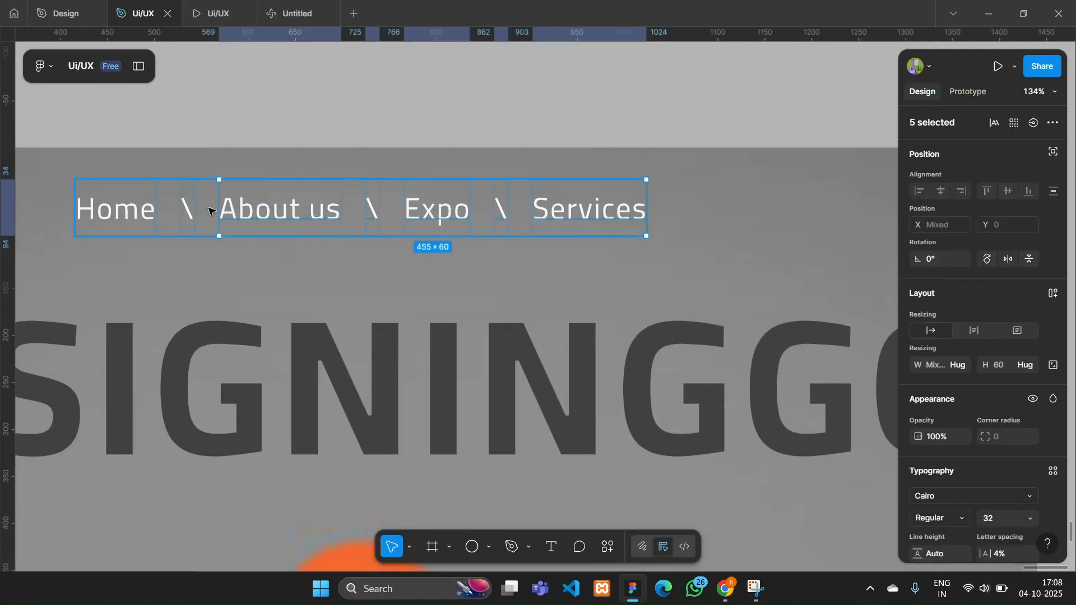
{"action": "left_click", "coordinate": [188, 212], "text": "shift"}
{"action": "scroll", "coordinate": [951, 406], "scroll_direction": "down", "scroll_amount": 5}
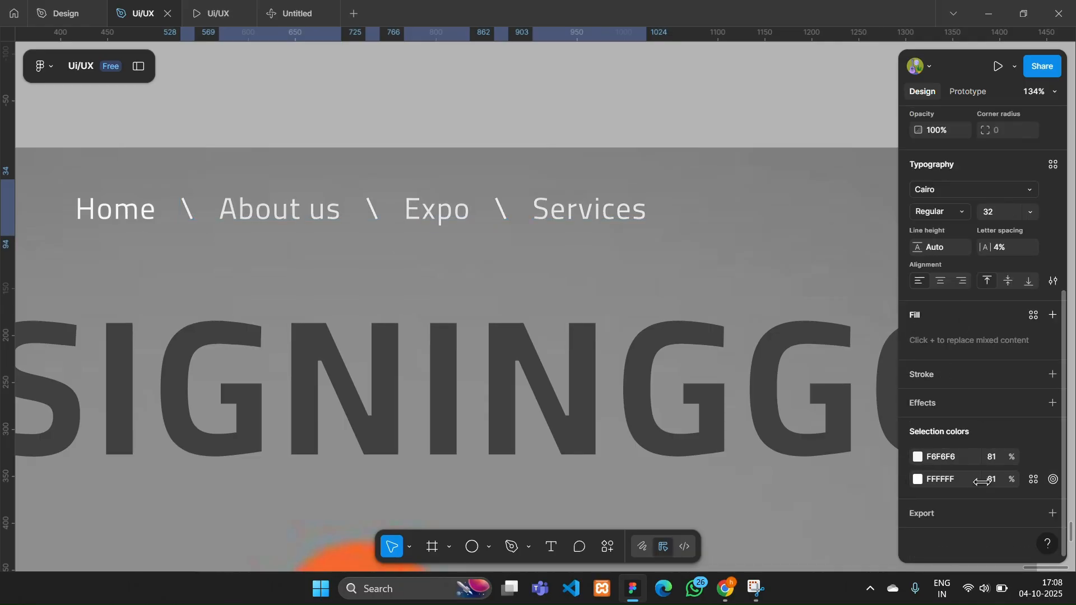
- Check the alignment of the navigation row and the large heading within the desktop frame
{"action": "scroll", "coordinate": [718, 407], "scroll_direction": "down", "scroll_amount": 3}
{"action": "left_click", "coordinate": [542, 183]}
{"action": "left_click", "coordinate": [560, 298]}
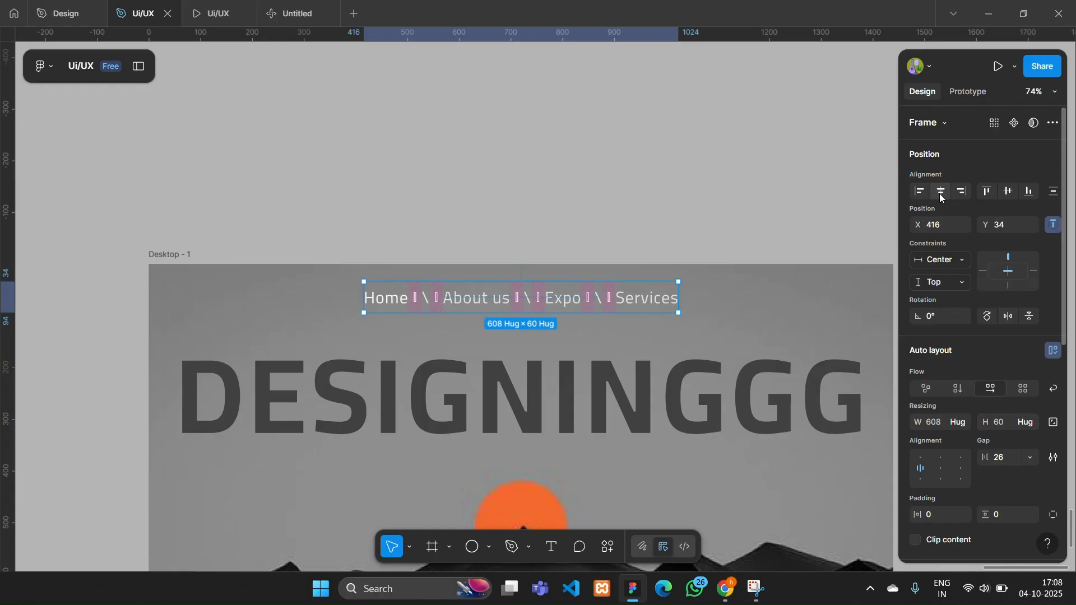
{"action": "scroll", "coordinate": [569, 185], "scroll_direction": "right", "scroll_amount": 2}
{"action": "scroll", "coordinate": [568, 185], "scroll_direction": "down", "scroll_amount": 1}
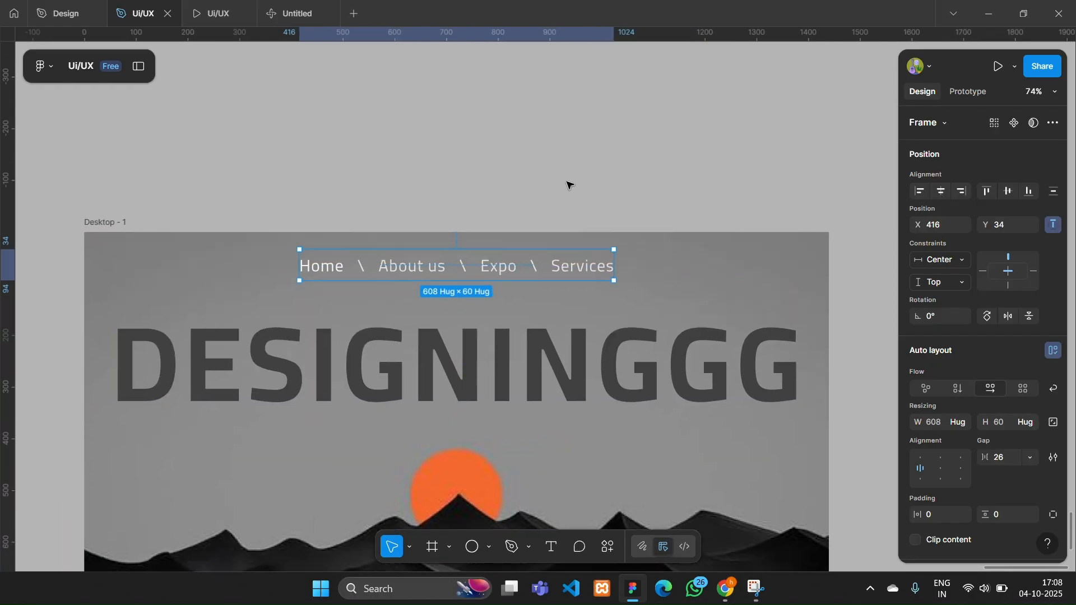
{"action": "scroll", "coordinate": [569, 185], "scroll_direction": "left", "scroll_amount": 1}
{"action": "scroll", "coordinate": [569, 185], "scroll_direction": "down", "scroll_amount": 1}
{"action": "left_click", "coordinate": [413, 140]}
{"action": "scroll", "coordinate": [197, 201], "scroll_direction": "down", "scroll_amount": 1}
{"action": "scroll", "coordinate": [156, 183], "scroll_direction": "left", "scroll_amount": 1}
{"action": "left_click", "coordinate": [235, 284]}
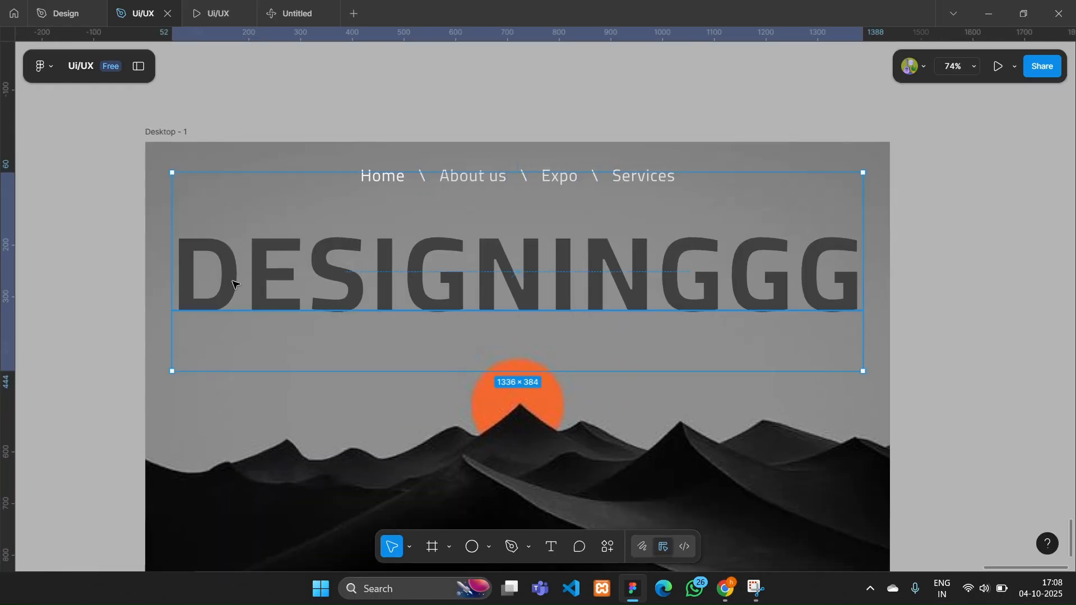
{"action": "scroll", "coordinate": [234, 285], "scroll_direction": "right", "scroll_amount": 1}
{"action": "scroll", "coordinate": [235, 280], "scroll_direction": "left", "scroll_amount": 1}
{"action": "left_click", "coordinate": [252, 122]}
- Draw a circle of about 49 × 50 at X 75, Y 44 in the frame's upper-left corner as a logo
{"action": "scroll", "coordinate": [258, 127], "scroll_direction": "up", "scroll_amount": 1}
{"action": "left_click", "coordinate": [475, 548]}
{"action": "scroll", "coordinate": [141, 164], "scroll_direction": "up", "scroll_amount": 3}
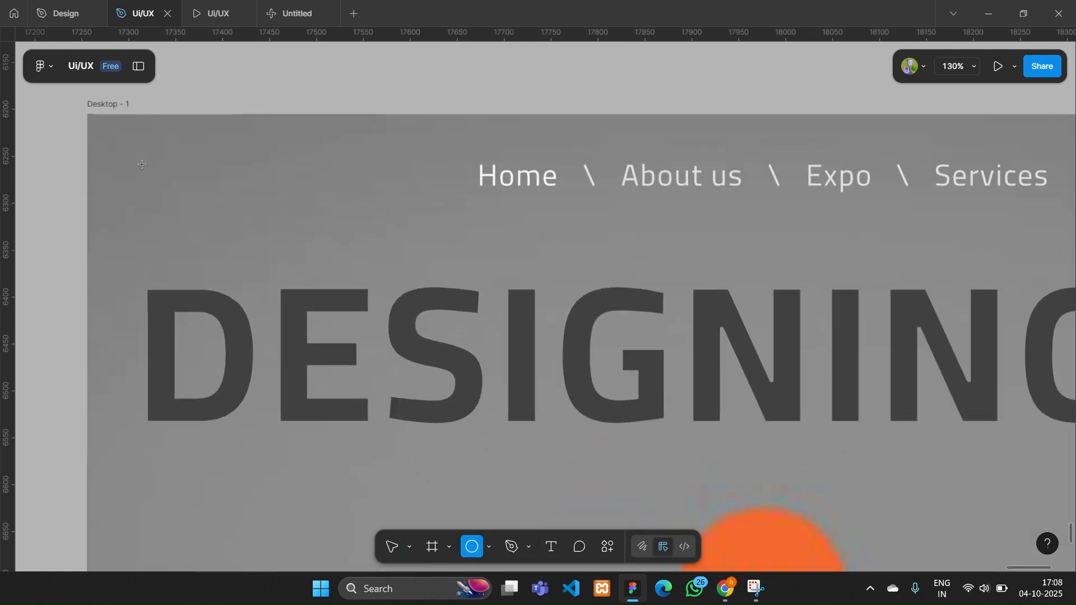
{"action": "scroll", "coordinate": [142, 164], "scroll_direction": "up", "scroll_amount": 1}
{"action": "left_click_drag", "start_coordinate": [158, 154], "coordinate": [207, 203]}
- Set the logo circle's fill to brown 73300B with 84% opacity
{"action": "scroll", "coordinate": [1003, 336], "scroll_direction": "down", "scroll_amount": 2}
{"action": "left_click", "coordinate": [917, 422]}
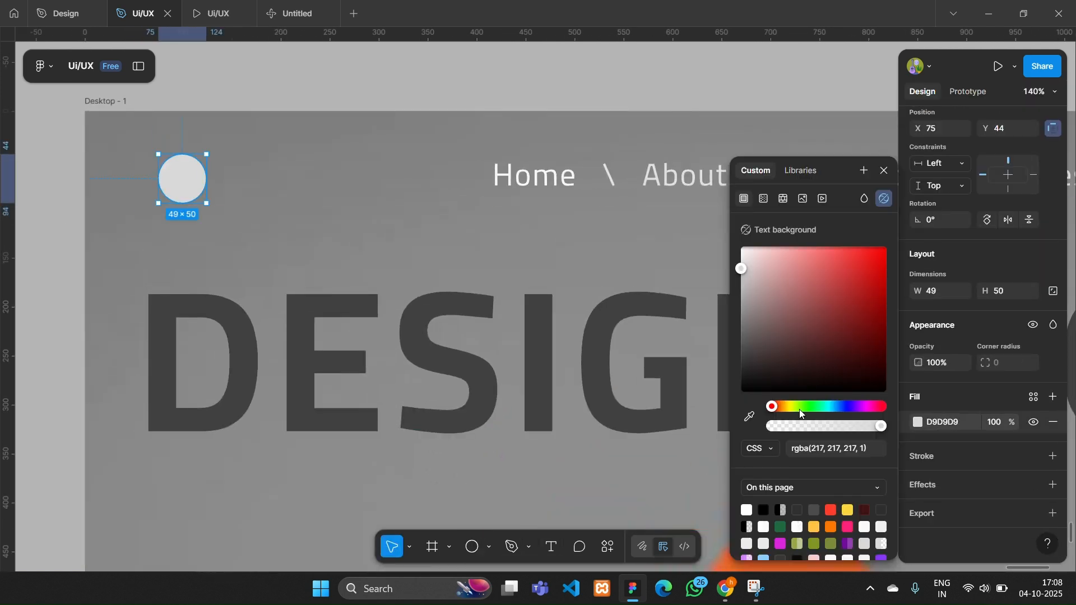
{"action": "left_click_drag", "start_coordinate": [784, 407], "coordinate": [778, 407]}
{"action": "left_click_drag", "start_coordinate": [860, 342], "coordinate": [873, 327]}
{"action": "left_click_drag", "start_coordinate": [882, 427], "coordinate": [865, 427]}
- Shape the logo circle into an open ring with start angle -29.89°, sweep -75% and ratio 31.91%
{"action": "scroll", "coordinate": [158, 167], "scroll_direction": "up", "scroll_amount": 5}
{"action": "mouse_move", "coordinate": [250, 189]}
{"action": "left_mouse_down"}
{"action": "mouse_move", "coordinate": [207, 194]}
{"action": "mouse_move", "coordinate": [233, 178]}
{"action": "left_mouse_up"}
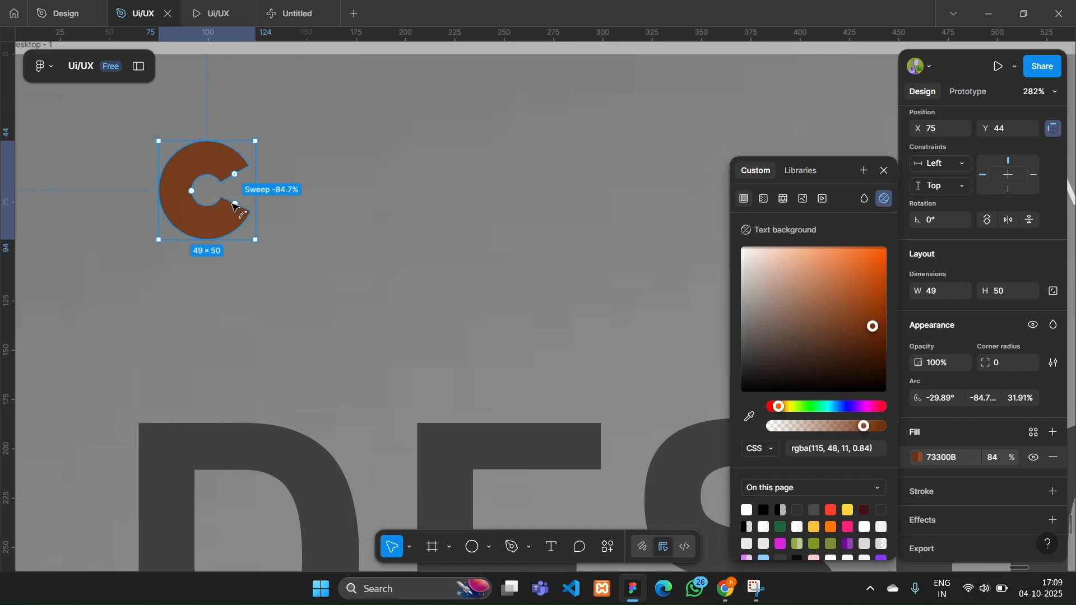
{"action": "double_click", "coordinate": [412, 247]}
{"action": "scroll", "coordinate": [413, 247], "scroll_direction": "down", "scroll_amount": 6}
{"action": "left_click", "coordinate": [386, 125]}
{"action": "left_click", "coordinate": [386, 125]}
{"action": "scroll", "coordinate": [381, 128], "scroll_direction": "down", "scroll_amount": 2}
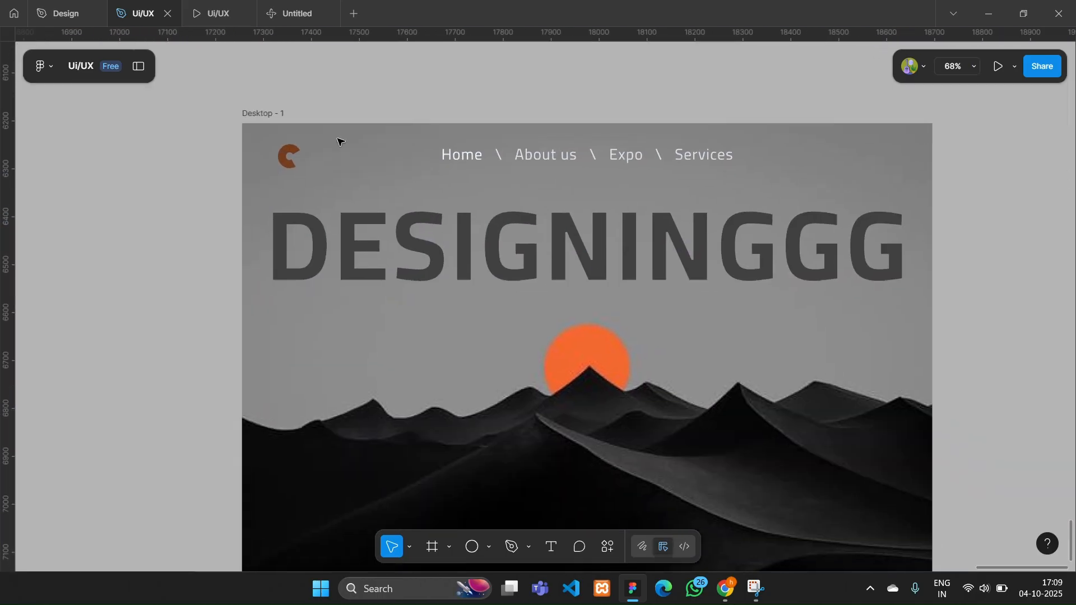
- Rotate the logo ring to 180° and shift its fill to a more saturated orange-brown
{"action": "left_click", "coordinate": [284, 158]}
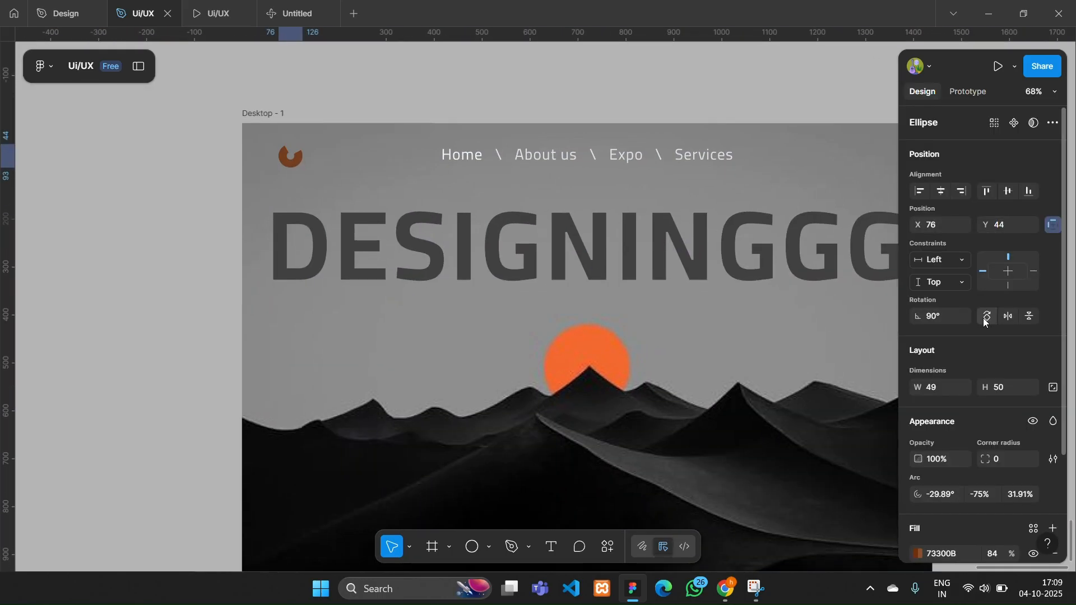
{"action": "scroll", "coordinate": [1024, 508], "scroll_direction": "down", "scroll_amount": 3}
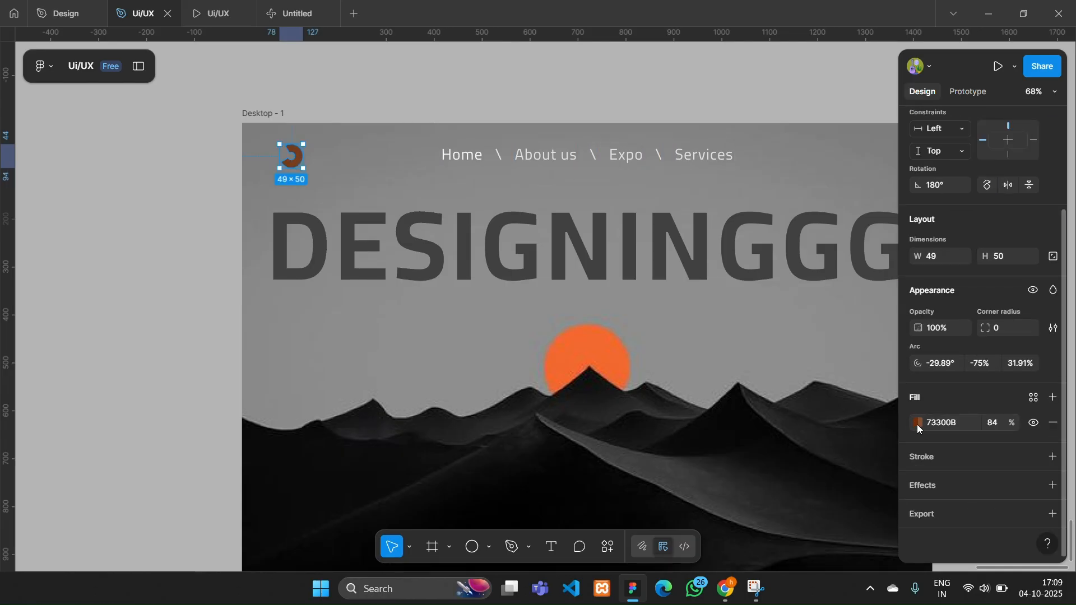
{"action": "left_click", "coordinate": [917, 423]}
{"action": "left_click", "coordinate": [874, 318]}
{"action": "scroll", "coordinate": [676, 338], "scroll_direction": "right", "scroll_amount": 1}
{"action": "left_click_drag", "start_coordinate": [874, 320], "coordinate": [884, 323]}
{"action": "left_click", "coordinate": [142, 206]}
- Duplicate the "Services" label out of the navigation row to X 1213, Y 34 and change the copy's text to "Contact us"
{"action": "scroll", "coordinate": [141, 199], "scroll_direction": "right", "scroll_amount": 1}
{"action": "scroll", "coordinate": [480, 173], "scroll_direction": "right", "scroll_amount": 1}
{"action": "scroll", "coordinate": [559, 168], "scroll_direction": "right", "scroll_amount": 1}
{"action": "left_click", "coordinate": [559, 168]}
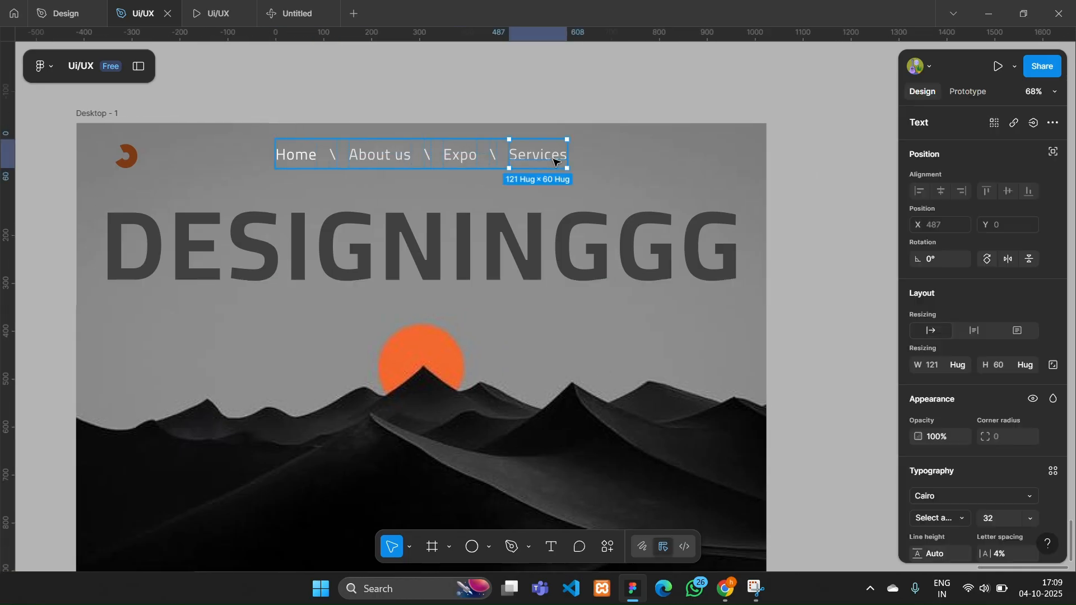
{"action": "left_click", "coordinate": [543, 158]}
{"action": "left_click", "coordinate": [548, 135]}
{"action": "double_click", "coordinate": [547, 151]}
{"action": "left_click_drag", "start_coordinate": [545, 151], "coordinate": [694, 152], "text": "alt"}
{"action": "double_click", "coordinate": [694, 153]}
{"action": "type", "text": "Contact us"}
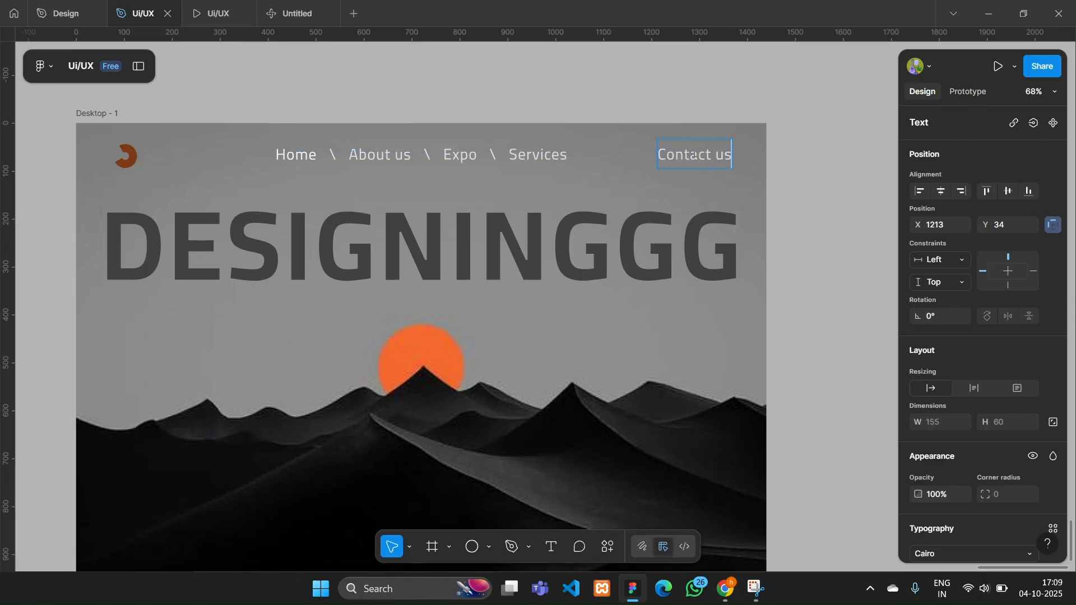
{"action": "key", "text": "Escape"}
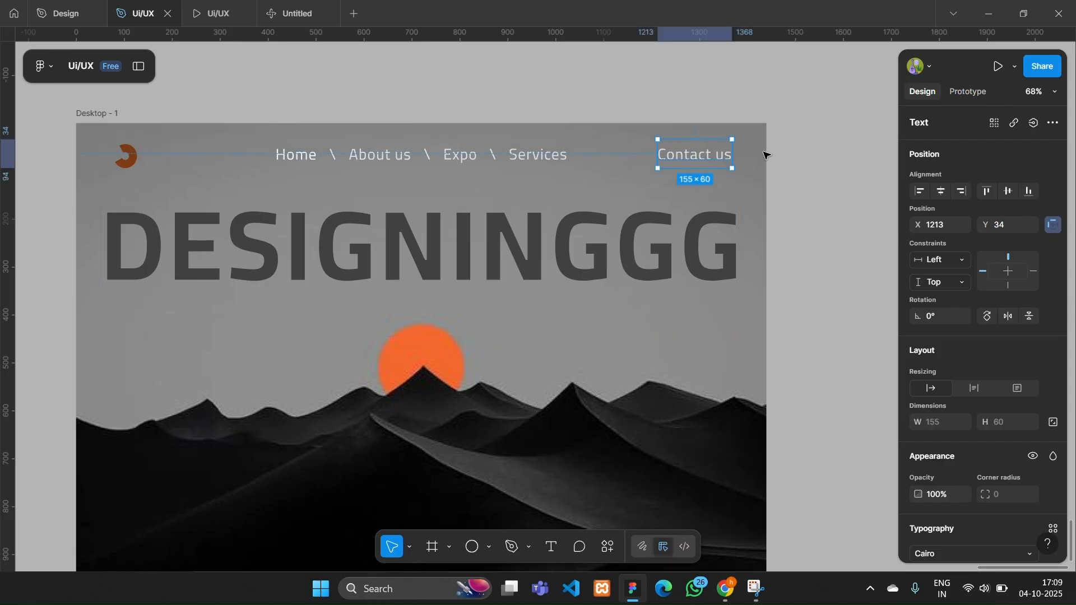
- Place a 46 × 46 up-arrow icon on the canvas just outside the frame, level with "Contact us"
{"action": "scroll", "coordinate": [762, 157], "scroll_direction": "down", "scroll_amount": 3}
{"action": "scroll", "coordinate": [473, 55], "scroll_direction": "down", "scroll_amount": 1}
{"action": "scroll", "coordinate": [475, 57], "scroll_direction": "up", "scroll_amount": 2}
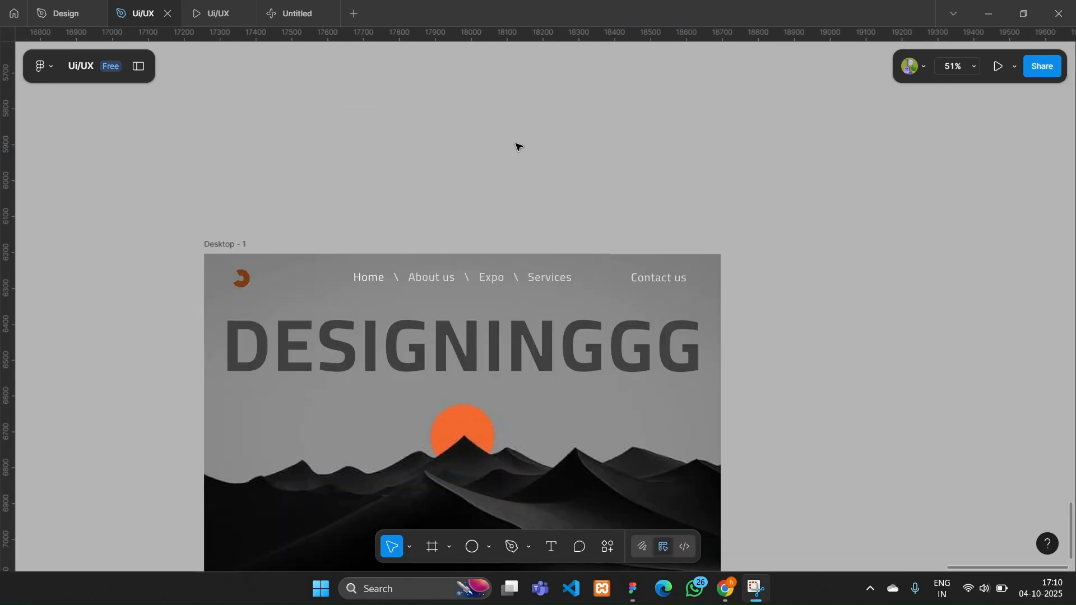
{"action": "scroll", "coordinate": [516, 145], "scroll_direction": "up", "scroll_amount": 2}
{"action": "left_click_drag", "start_coordinate": [521, 104], "coordinate": [731, 399]}
{"action": "scroll", "coordinate": [721, 367], "scroll_direction": "up", "scroll_amount": 3}
{"action": "scroll", "coordinate": [721, 365], "scroll_direction": "up", "scroll_amount": 3}
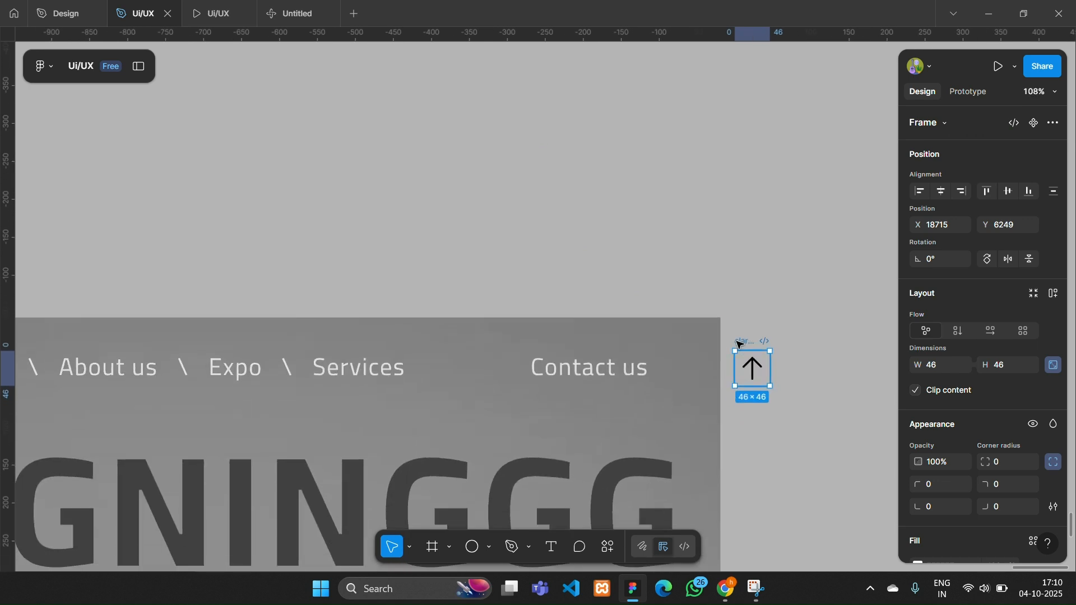
- Copy the arrow icon into the frame beside "Contact us" and turn it to point diagonally up and right, at 135° rotation
{"action": "left_click_drag", "start_coordinate": [752, 341], "coordinate": [789, 359]}
{"action": "left_click_drag", "start_coordinate": [668, 368], "coordinate": [704, 359]}
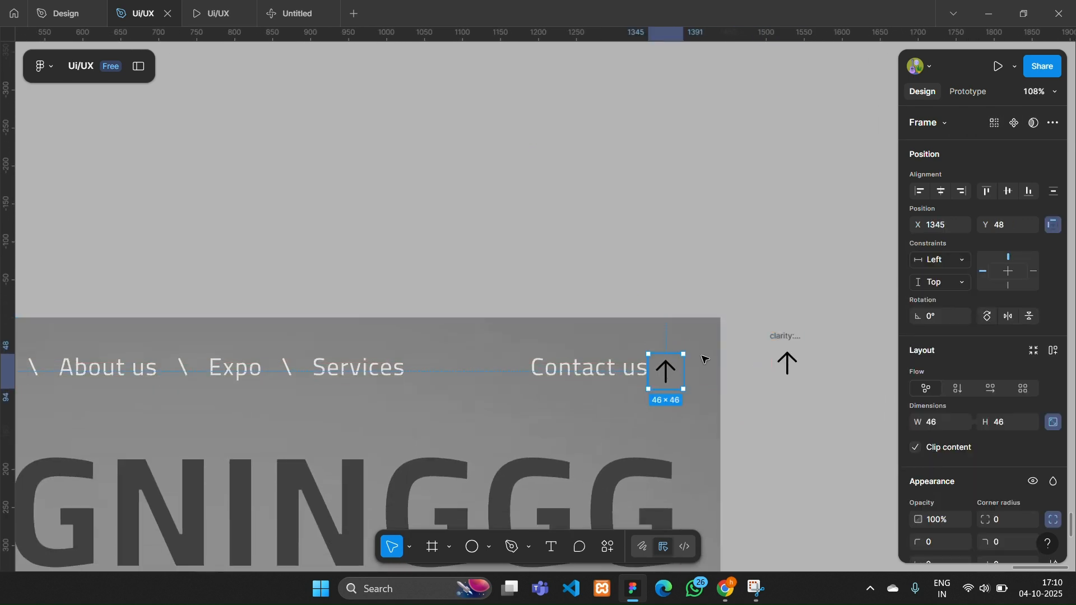
{"action": "key", "text": "Return"}
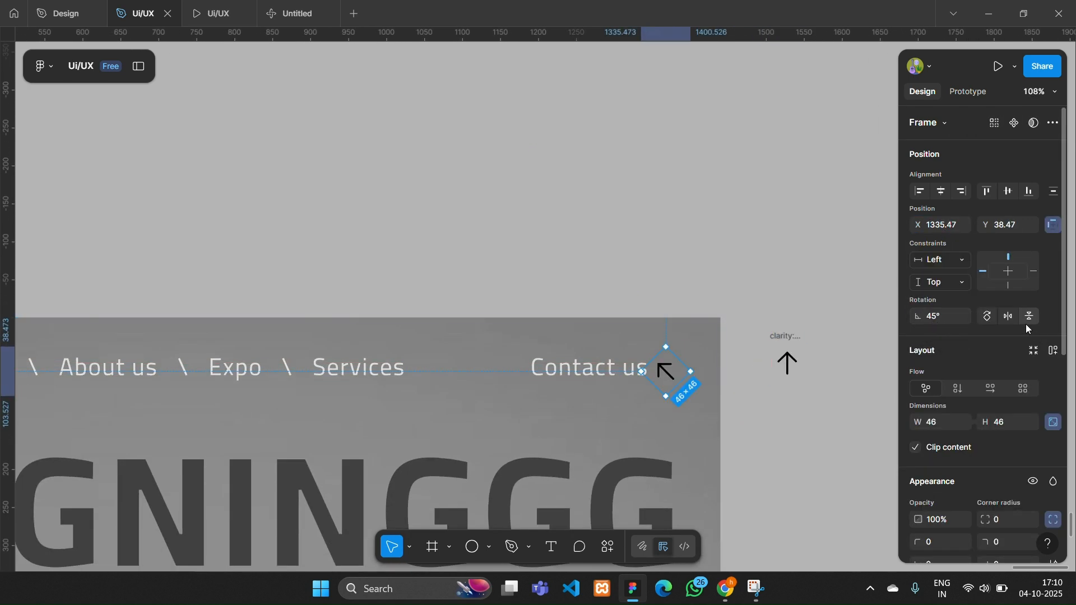
- Recolor the diagonal arrow beside "Contact us" to dark grey
{"action": "scroll", "coordinate": [981, 336], "scroll_direction": "down", "scroll_amount": 5}
{"action": "left_click", "coordinate": [917, 377]}
{"action": "left_click_drag", "start_coordinate": [753, 364], "coordinate": [729, 370]}
{"action": "left_click", "coordinate": [527, 213]}
- Align the diagonal arrow with the "Contact us" label by moving it to X 1337, Y 34
{"action": "scroll", "coordinate": [527, 213], "scroll_direction": "down", "scroll_amount": 4}
{"action": "scroll", "coordinate": [662, 245], "scroll_direction": "up", "scroll_amount": 5}
{"action": "scroll", "coordinate": [664, 247], "scroll_direction": "up", "scroll_amount": 3}
{"action": "left_click", "coordinate": [626, 182]}
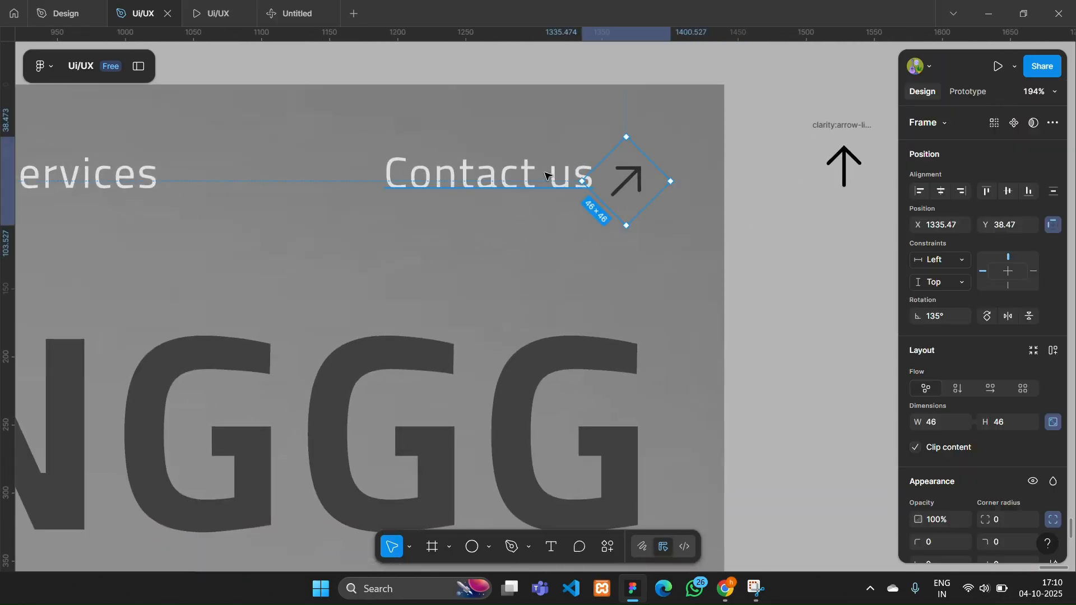
{"action": "left_click", "coordinate": [549, 174], "text": "shift"}
{"action": "left_click", "coordinate": [600, 223]}
{"action": "scroll", "coordinate": [624, 193], "scroll_direction": "up", "scroll_amount": 4}
{"action": "mouse_move", "coordinate": [633, 180]}
{"action": "left_mouse_down"}
{"action": "mouse_move", "coordinate": [649, 169]}
{"action": "mouse_move", "coordinate": [630, 166]}
{"action": "left_mouse_up"}
- Scale the diagonal arrow down to about 40 × 40 and place it at X 1339, Y 36
{"action": "scroll", "coordinate": [648, 170], "scroll_direction": "down", "scroll_amount": 3}
{"action": "scroll", "coordinate": [648, 169], "scroll_direction": "down", "scroll_amount": 3}
{"action": "scroll", "coordinate": [687, 171], "scroll_direction": "up", "scroll_amount": 3}
{"action": "left_click", "coordinate": [793, 311]}
{"action": "scroll", "coordinate": [792, 311], "scroll_direction": "down", "scroll_amount": 5}
{"action": "scroll", "coordinate": [753, 247], "scroll_direction": "down", "scroll_amount": 2}
{"action": "scroll", "coordinate": [753, 247], "scroll_direction": "up", "scroll_amount": 5}
{"action": "left_click", "coordinate": [681, 63]}
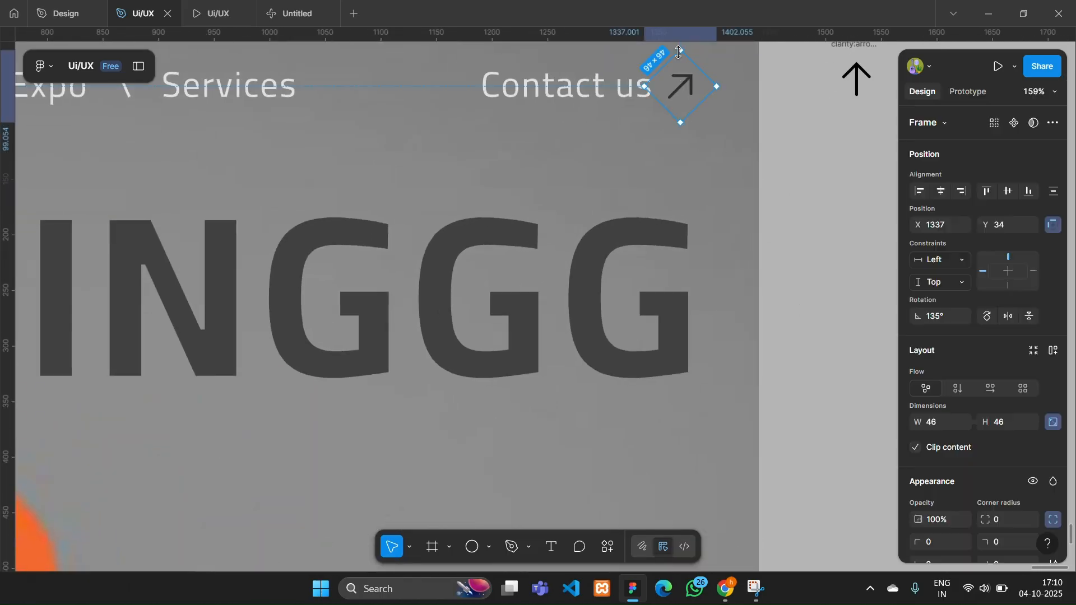
{"action": "left_click_drag", "start_coordinate": [679, 94], "coordinate": [676, 87]}
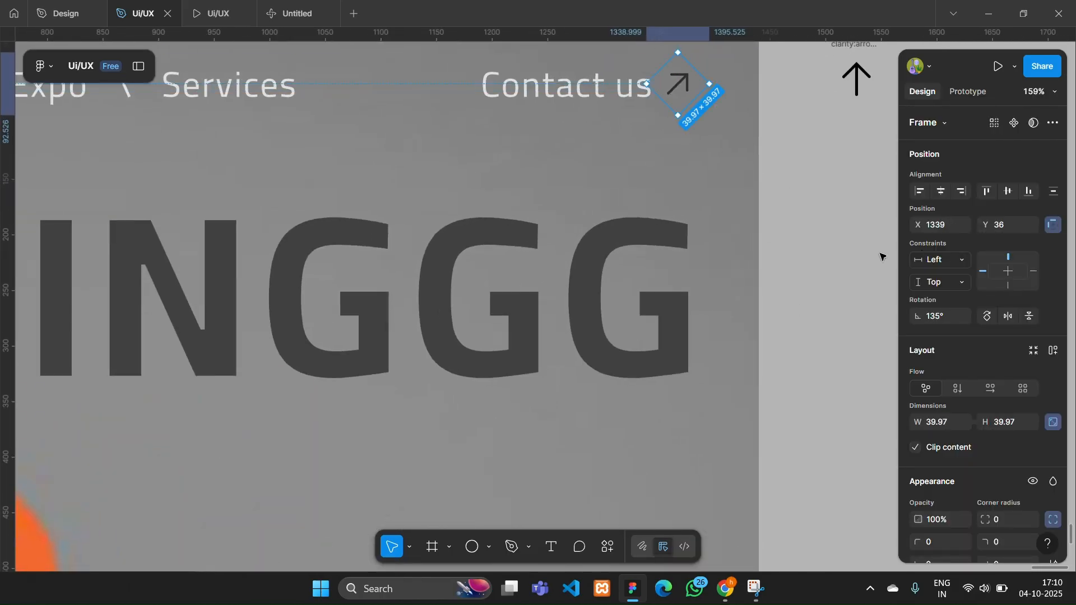
- Enlarge the diagonal arrow beside "Contact us" slightly
{"action": "left_click", "coordinate": [881, 257]}
{"action": "scroll", "coordinate": [881, 256], "scroll_direction": "down", "scroll_amount": 3}
{"action": "scroll", "coordinate": [757, 146], "scroll_direction": "up", "scroll_amount": 3}
{"action": "left_click", "coordinate": [716, 151]}
{"action": "left_click_drag", "start_coordinate": [739, 159], "coordinate": [742, 163]}
{"action": "left_click", "coordinate": [828, 290]}
{"action": "scroll", "coordinate": [828, 290], "scroll_direction": "down", "scroll_amount": 2}
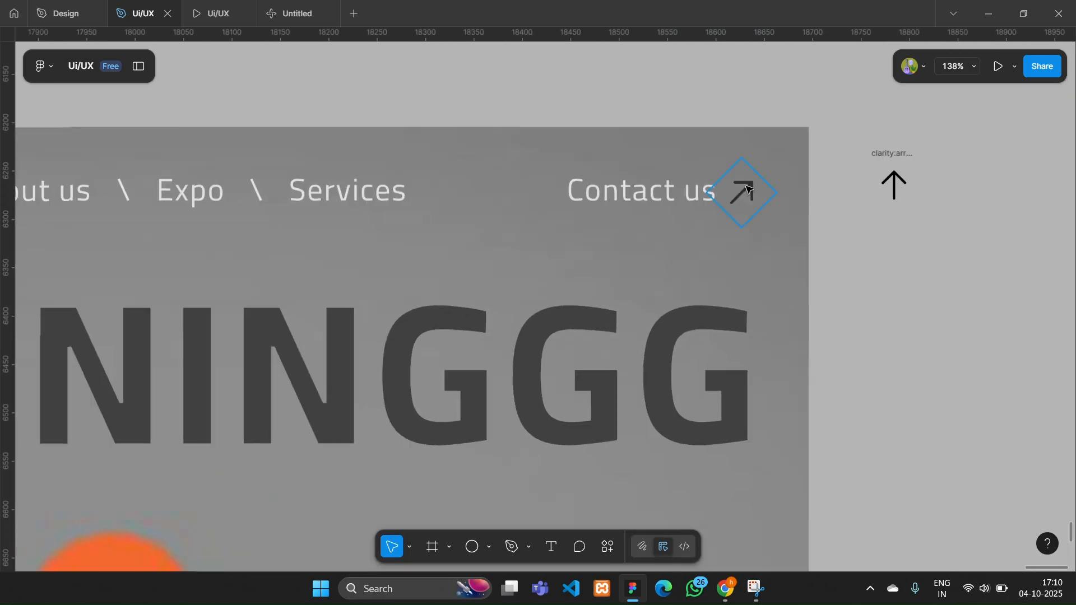
{"action": "left_click", "coordinate": [740, 189]}
{"action": "left_click", "coordinate": [821, 286]}
- Group the logo, navigation row, "Contact us" label and arrow, and place the group at X 64, Y 48
{"action": "scroll", "coordinate": [822, 285], "scroll_direction": "down", "scroll_amount": 5}
{"action": "scroll", "coordinate": [821, 286], "scroll_direction": "down", "scroll_amount": 2}
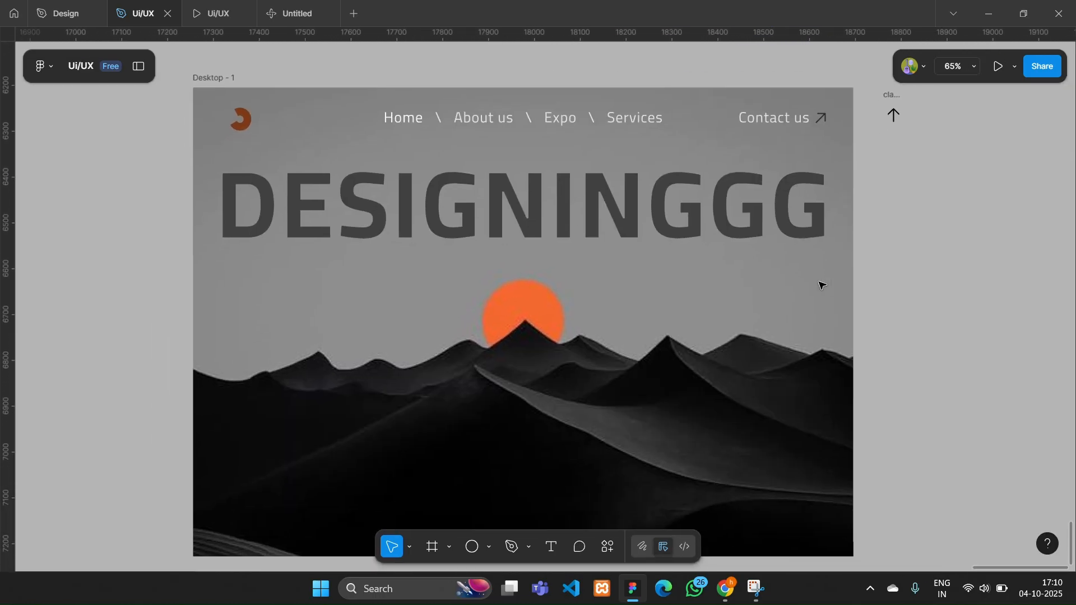
{"action": "scroll", "coordinate": [821, 286], "scroll_direction": "up", "scroll_amount": 1}
{"action": "left_click", "coordinate": [227, 140]}
{"action": "left_click", "coordinate": [508, 140], "text": "shift"}
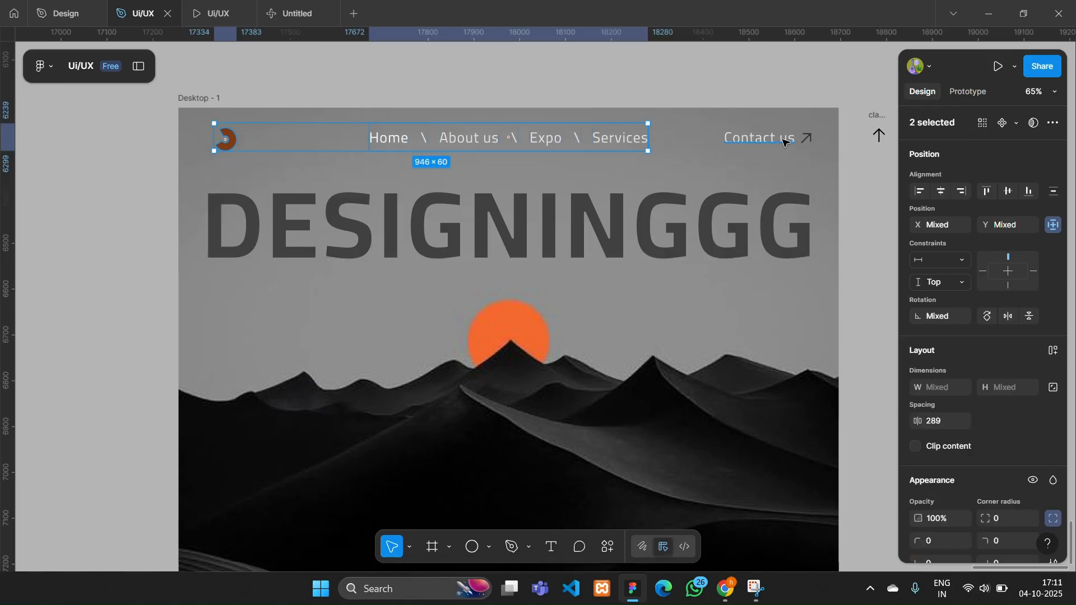
{"action": "left_click", "coordinate": [795, 138], "text": "shift"}
{"action": "right_click", "coordinate": [722, 139]}
{"action": "left_click", "coordinate": [764, 241]}
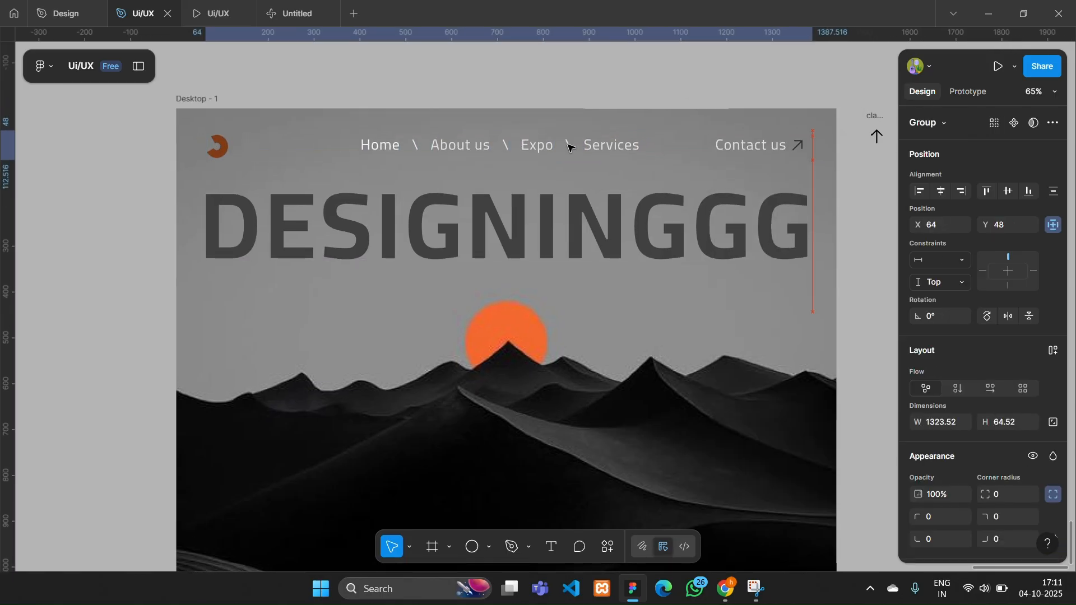
- Draw a divider line about 1339 px long between the navigation group and the heading, and set its rotation to 0°
{"action": "left_click", "coordinate": [489, 547]}
{"action": "left_click", "coordinate": [527, 432]}
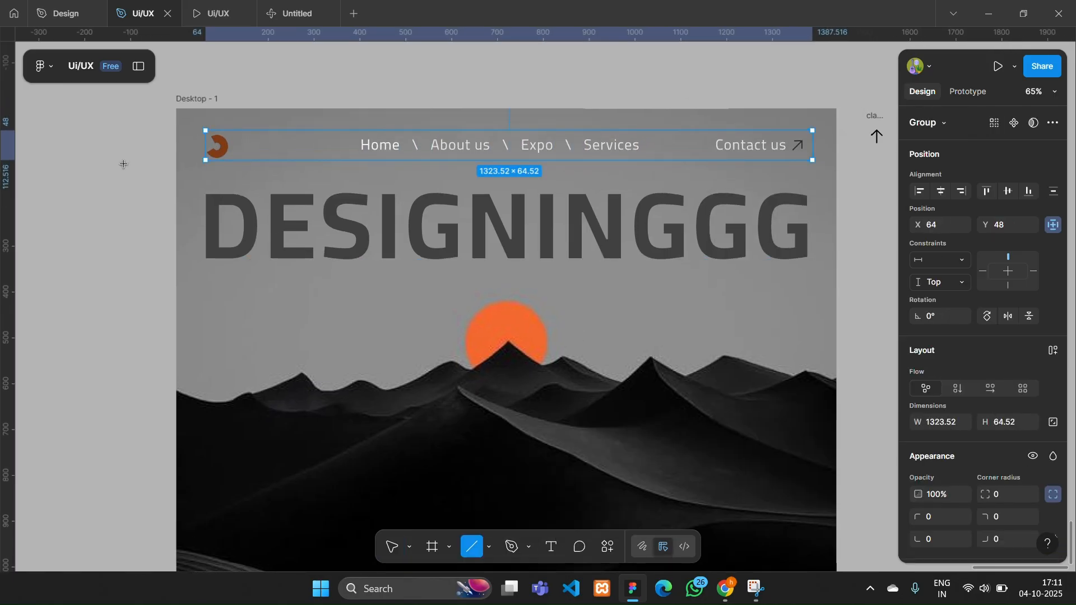
{"action": "left_click_drag", "start_coordinate": [197, 175], "coordinate": [814, 174]}
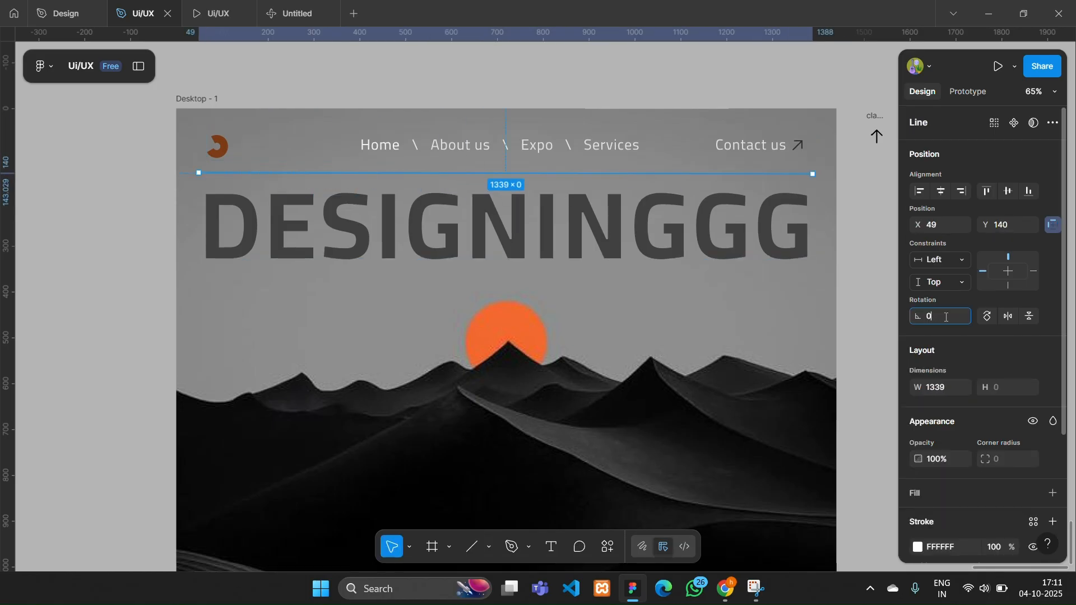
- Set the divider line's stroke color to dark grey 535353
{"action": "scroll", "coordinate": [971, 495], "scroll_direction": "down", "scroll_amount": 3}
{"action": "left_click", "coordinate": [917, 381]}
{"action": "mouse_move", "coordinate": [827, 371]}
{"action": "left_mouse_down"}
{"action": "mouse_move", "coordinate": [714, 334]}
{"action": "mouse_move", "coordinate": [706, 351]}
{"action": "left_mouse_up"}
{"action": "scroll", "coordinate": [706, 351], "scroll_direction": "up", "scroll_amount": 3}
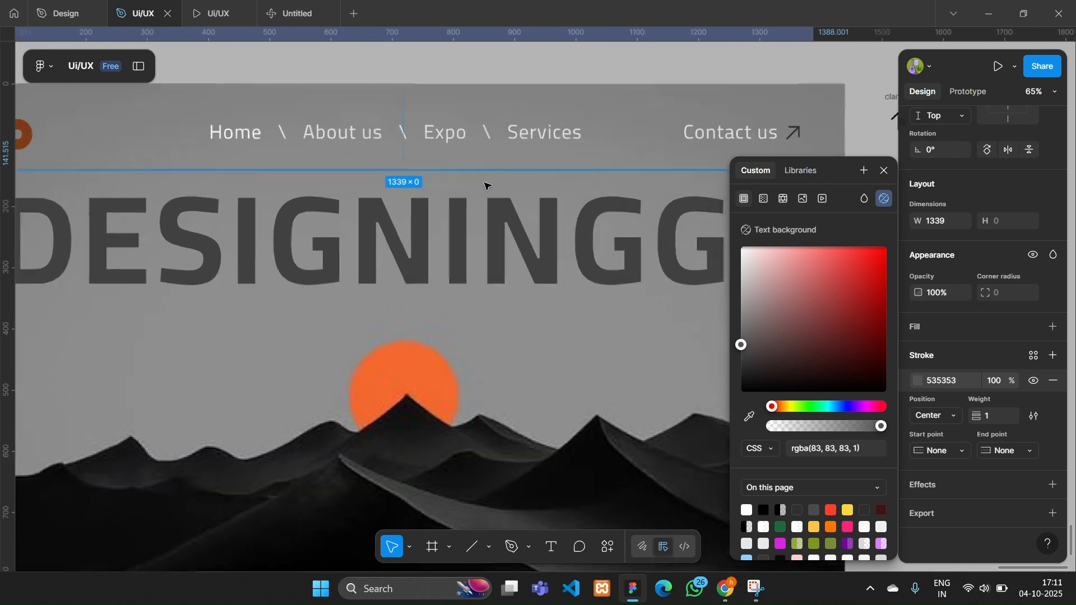
- Set the divider line's stroke weight to 0.5 and duplicate the line above the navigation row at X 48, Y 29
{"action": "scroll", "coordinate": [402, 170], "scroll_direction": "left", "scroll_amount": 3}
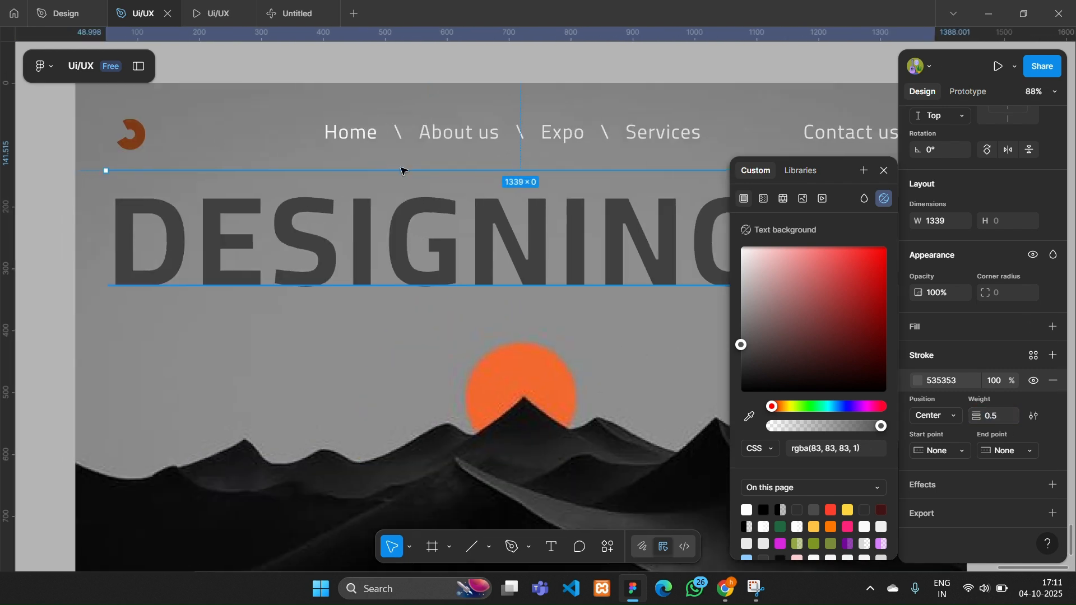
{"action": "left_click_drag", "start_coordinate": [403, 171], "coordinate": [402, 107]}
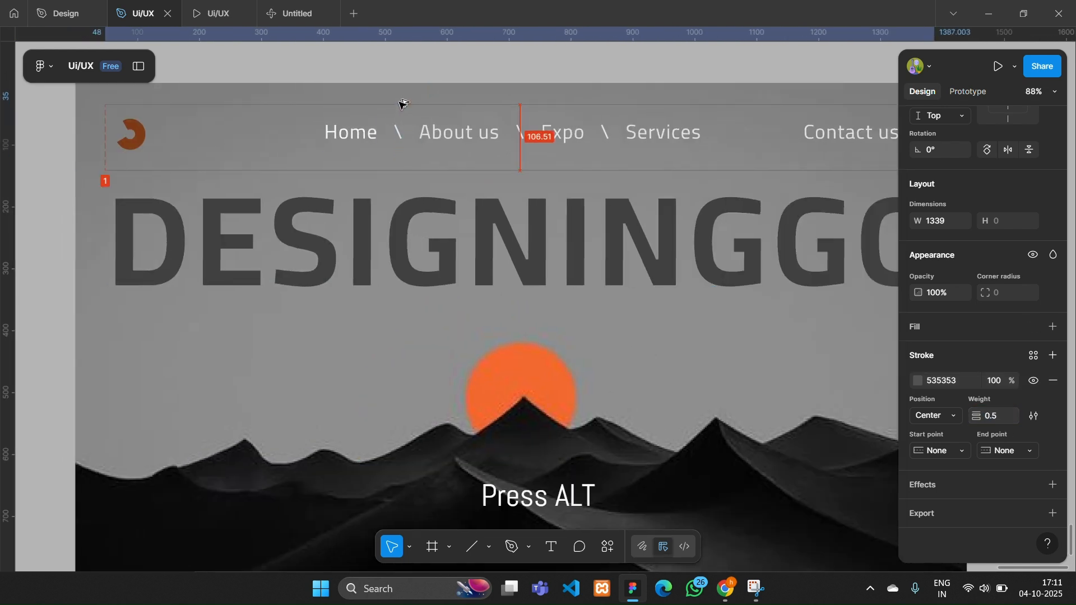
{"action": "left_click", "coordinate": [383, 49]}
{"action": "scroll", "coordinate": [383, 49], "scroll_direction": "down", "scroll_amount": 2}
{"action": "scroll", "coordinate": [358, 140], "scroll_direction": "up", "scroll_amount": 1}
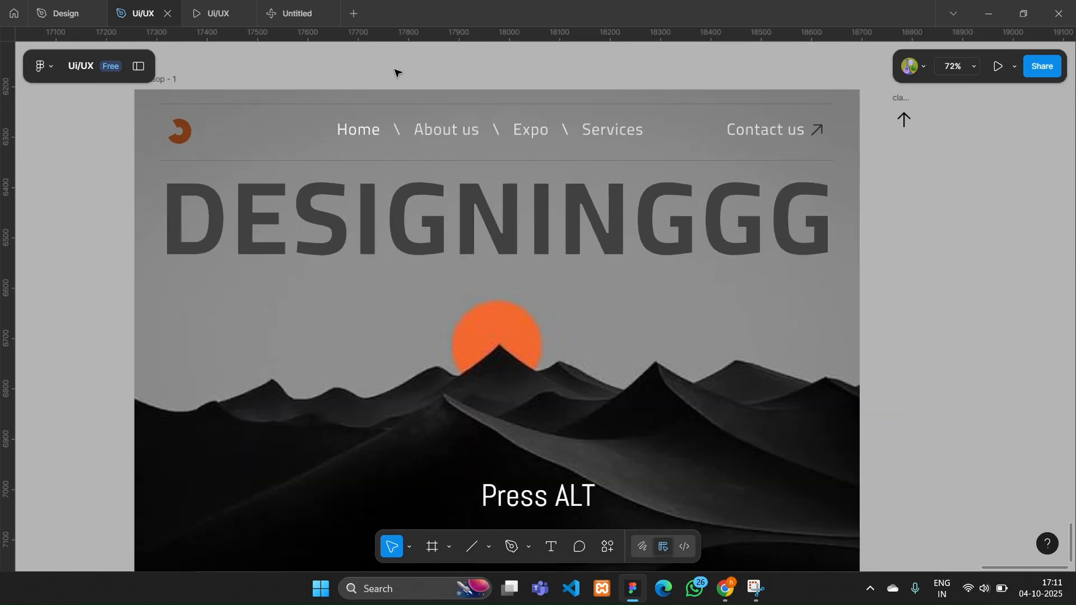
- Make a vertical copy of the upper divider line, rotated to -90° and placed at X 48
{"action": "left_click", "coordinate": [338, 158]}
{"action": "left_click", "coordinate": [332, 105]}
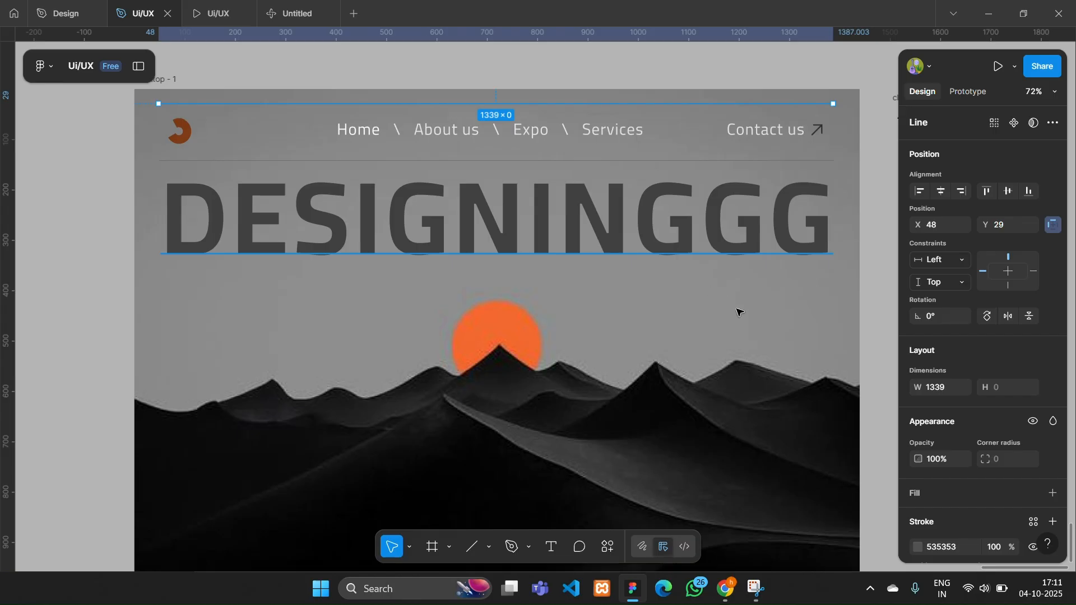
{"action": "left_click", "coordinate": [986, 316]}
{"action": "left_click_drag", "start_coordinate": [496, 153], "coordinate": [160, 486]}
{"action": "scroll", "coordinate": [159, 485], "scroll_direction": "down", "scroll_amount": 3}
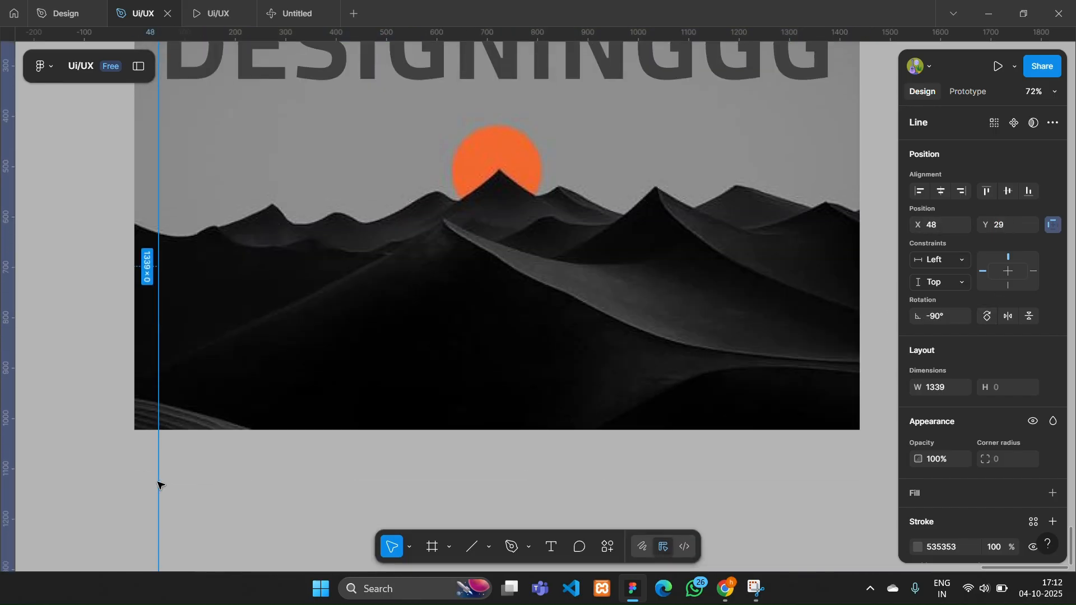
- Extend the vertical line's upper end to Y 4 and set its length to 1023 px
{"action": "scroll", "coordinate": [158, 505], "scroll_direction": "up", "scroll_amount": 4}
{"action": "scroll", "coordinate": [158, 179], "scroll_direction": "up", "scroll_amount": 6}
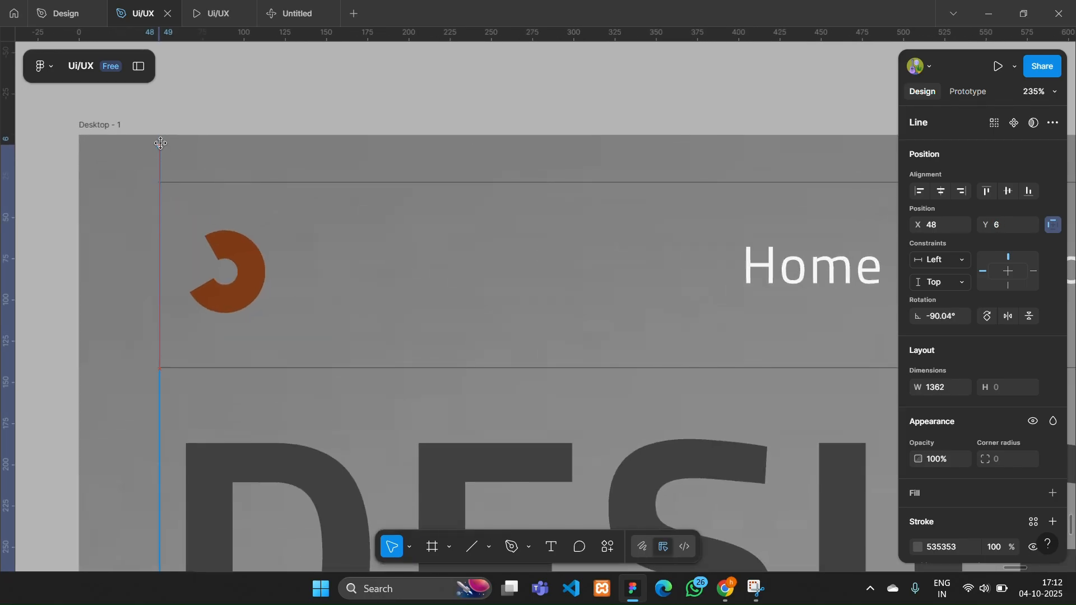
{"action": "scroll", "coordinate": [241, 237], "scroll_direction": "down", "scroll_amount": 20}
{"action": "scroll", "coordinate": [912, 278], "scroll_direction": "down", "scroll_amount": 2}
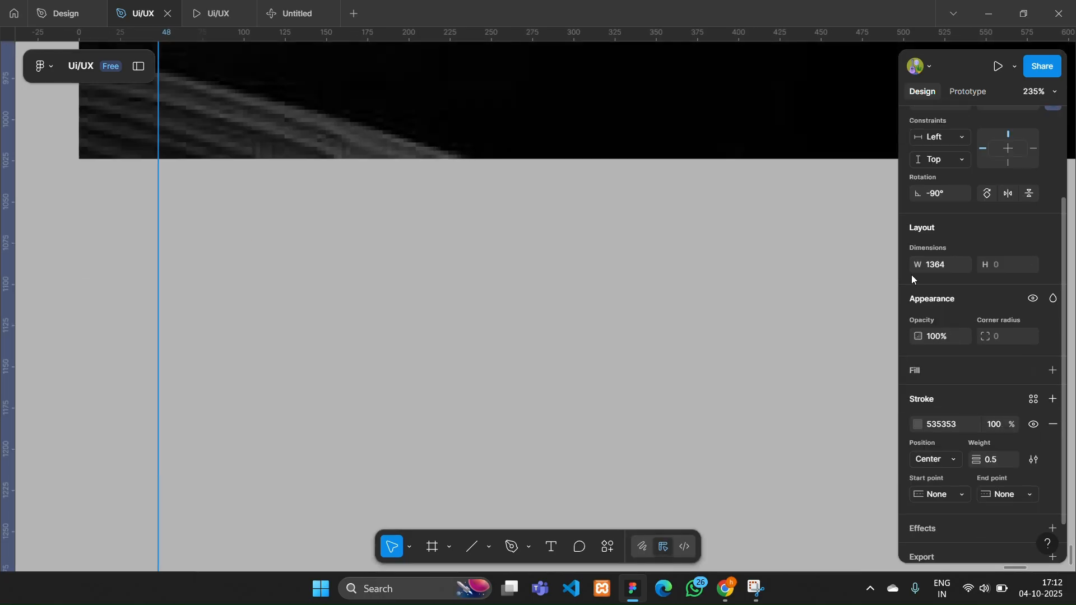
{"action": "left_click_drag", "start_coordinate": [914, 268], "coordinate": [441, 275]}
{"action": "scroll", "coordinate": [393, 291], "scroll_direction": "down", "scroll_amount": 10}
{"action": "key", "text": "ctrl+d"}
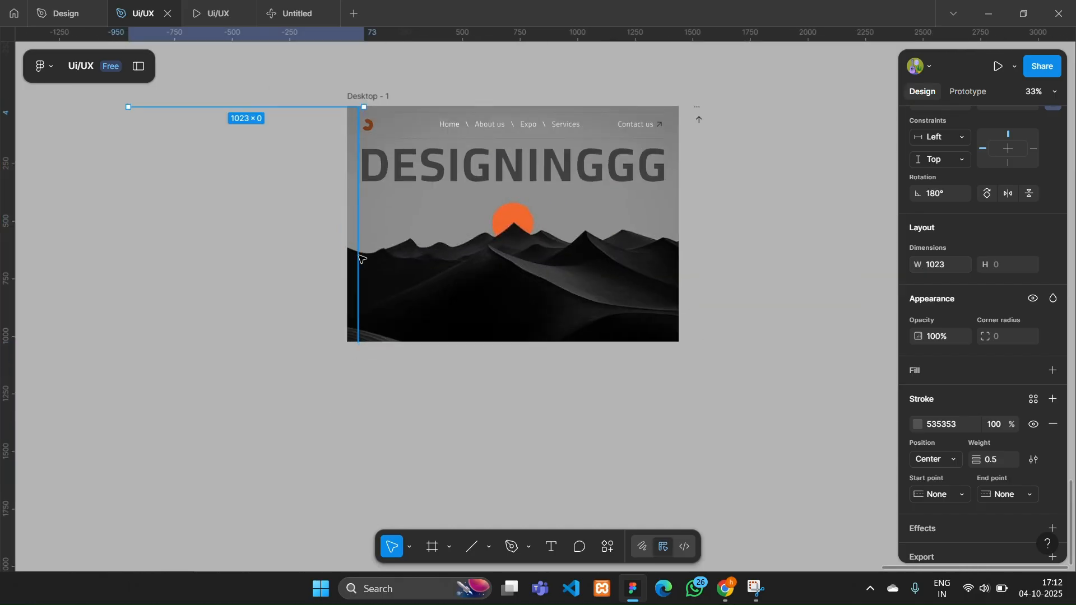
{"action": "scroll", "coordinate": [358, 165], "scroll_direction": "up", "scroll_amount": 3}
{"action": "scroll", "coordinate": [358, 165], "scroll_direction": "up", "scroll_amount": 1}
{"action": "left_click_drag", "start_coordinate": [276, 104], "coordinate": [275, 140]}
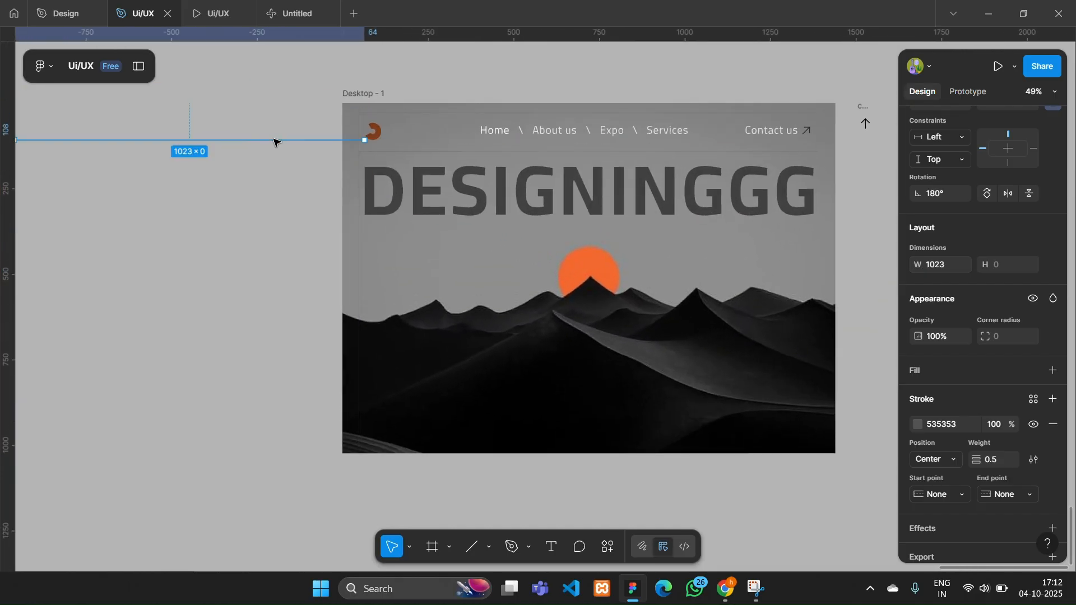
{"action": "key", "text": "Delete"}
- Duplicate the vertical line onto the opposite side of the frame, aligned with the far ends of the horizontal dividers
{"action": "left_click", "coordinate": [360, 264]}
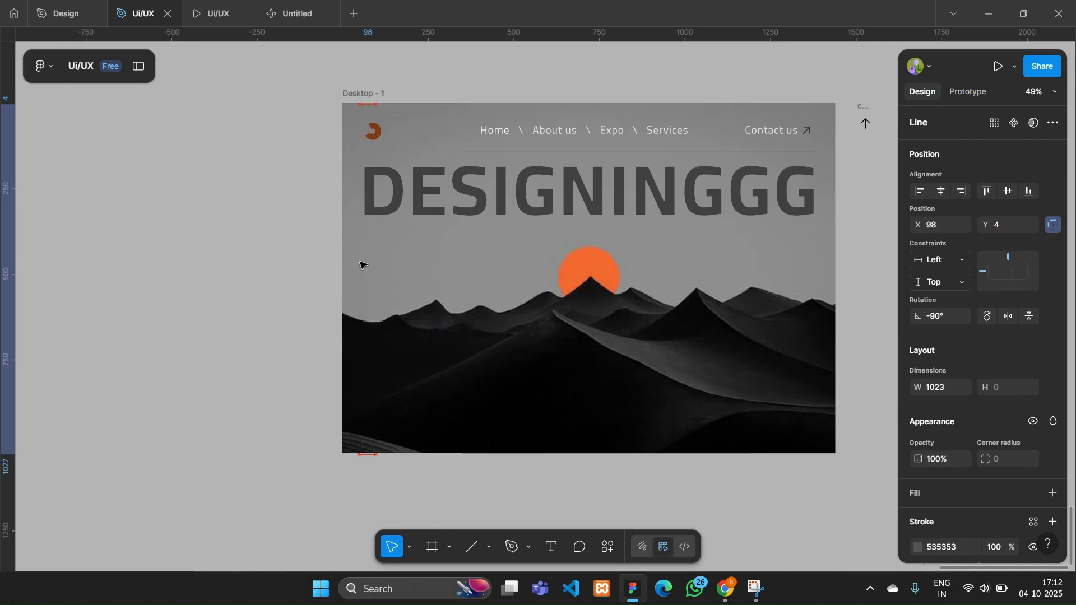
{"action": "key", "text": "ctrl+d"}
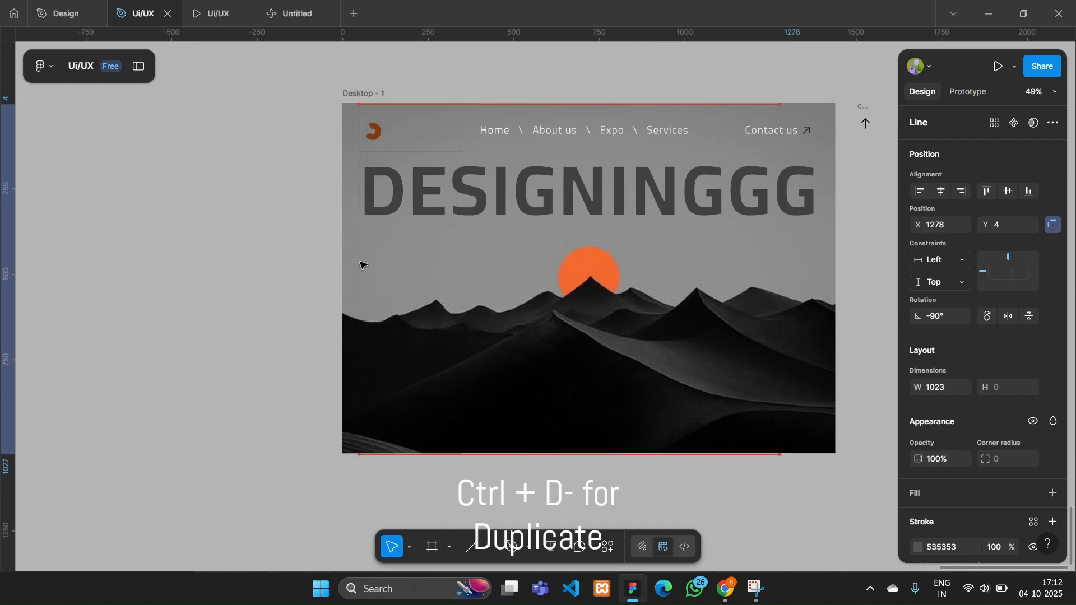
{"action": "scroll", "coordinate": [865, 269], "scroll_direction": "up", "scroll_amount": 3}
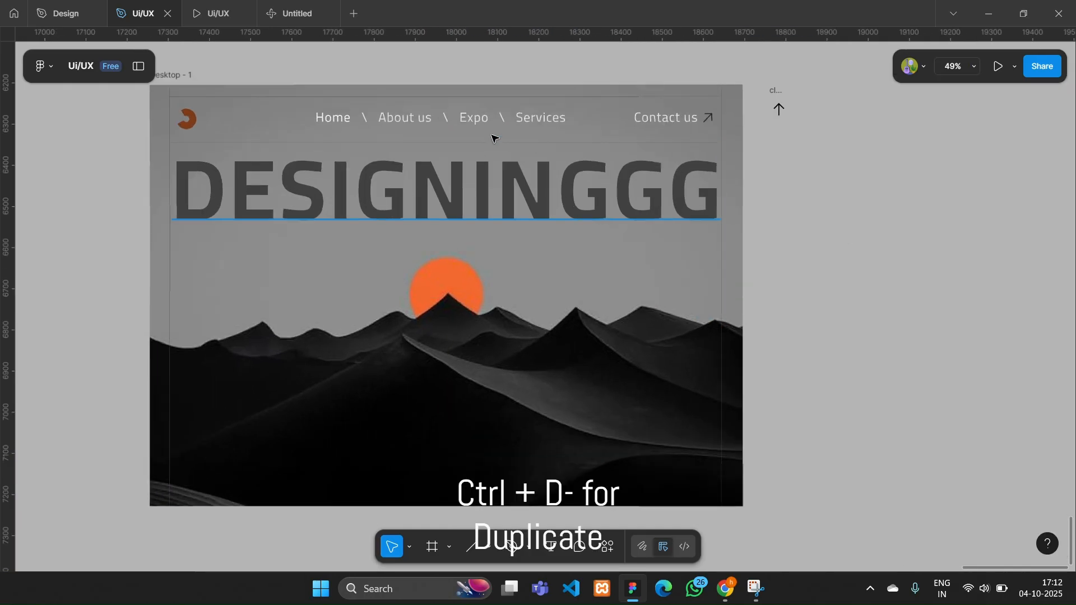
- Scale the navigation group down proportionally to about 1077 × 53 px between the two horizontal divider lines
{"action": "left_click", "coordinate": [452, 124]}
{"action": "key", "text": "k"}
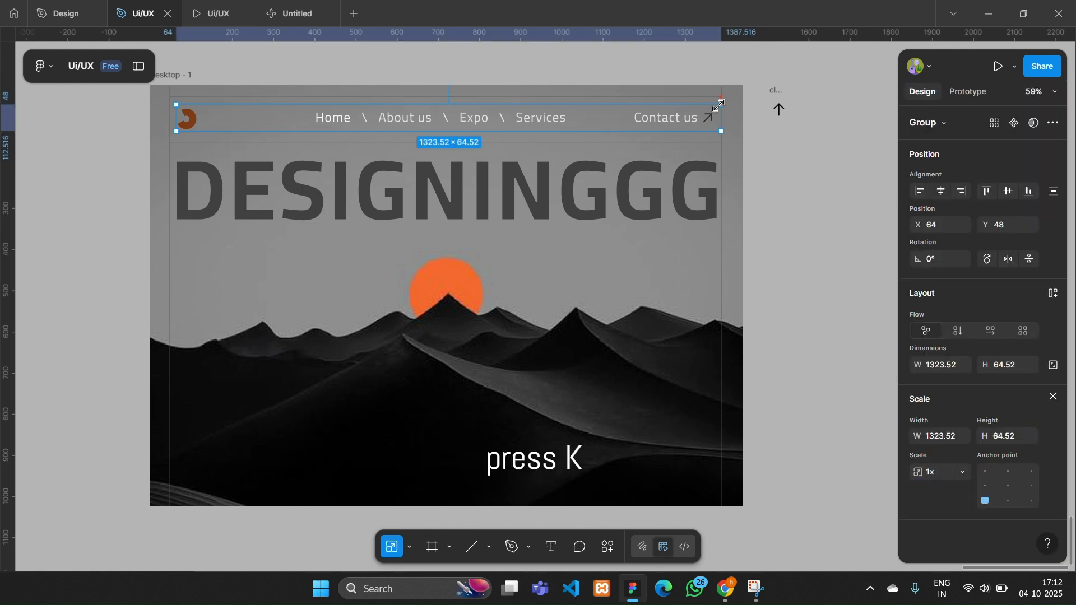
{"action": "left_click_drag", "start_coordinate": [718, 105], "coordinate": [688, 110]}
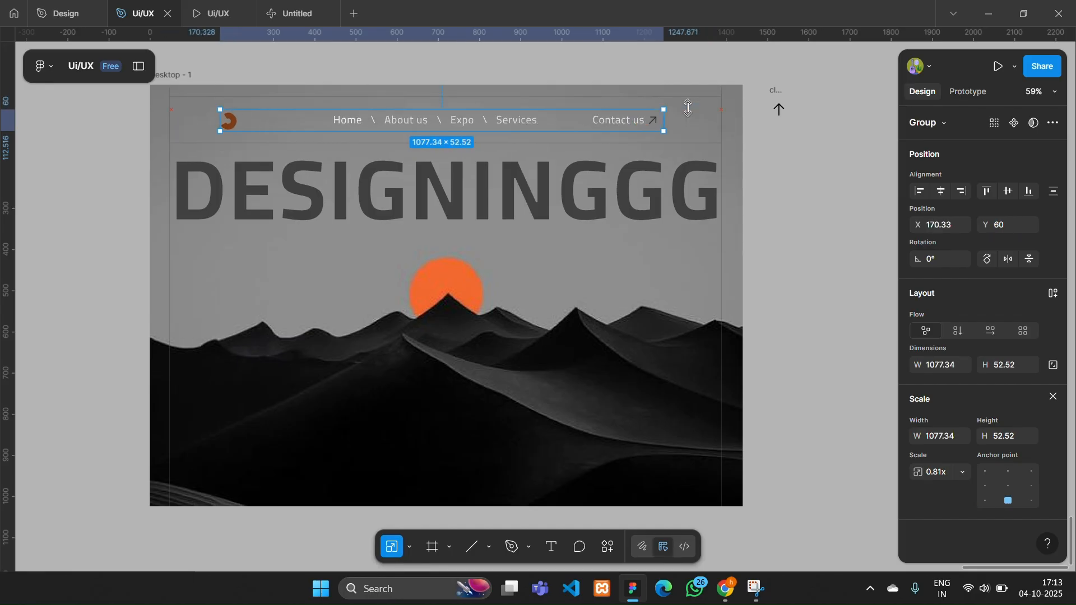
{"action": "scroll", "coordinate": [800, 185], "scroll_direction": "down", "scroll_amount": 2, "text": "ctrl"}
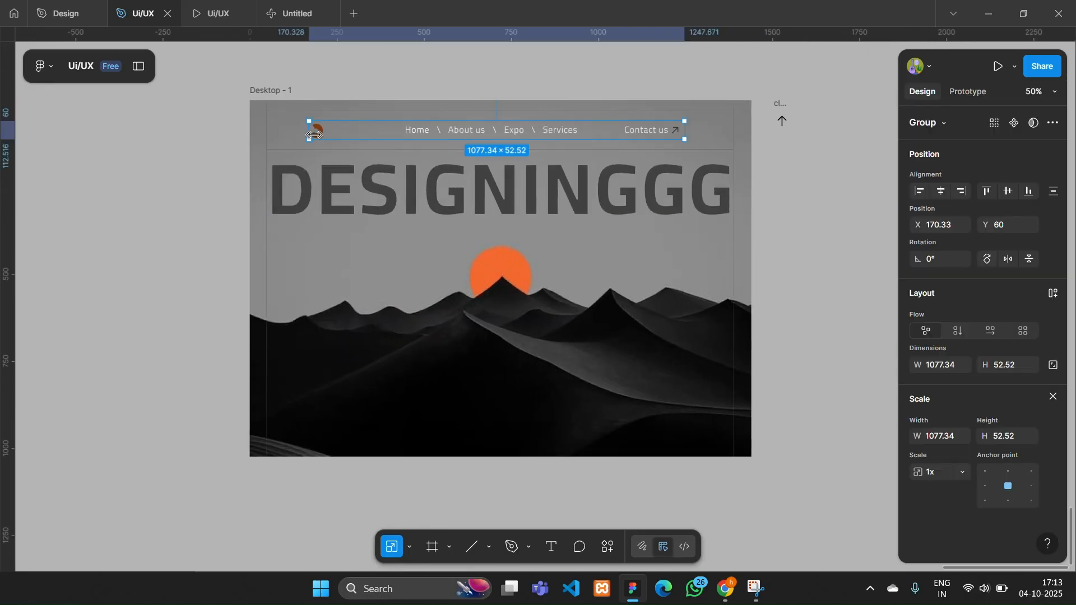
- Move the logo within the navigation group outward toward the left vertical line, to about X 120
{"action": "scroll", "coordinate": [314, 134], "scroll_direction": "up", "scroll_amount": 2, "text": "ctrl"}
{"action": "scroll", "coordinate": [353, 210], "scroll_direction": "up", "scroll_amount": 2, "text": "ctrl"}
{"action": "key", "text": "v"}
{"action": "double_click", "coordinate": [316, 115]}
{"action": "left_click_drag", "start_coordinate": [316, 115], "coordinate": [290, 115]}
{"action": "scroll", "coordinate": [300, 122], "scroll_direction": "right", "scroll_amount": 3}
{"action": "scroll", "coordinate": [300, 122], "scroll_direction": "down", "scroll_amount": 1}
- Move the "Contact us" label and its arrow outward, widening the navigation group to about 1238 px
{"action": "left_click", "coordinate": [647, 79]}
{"action": "left_click", "coordinate": [669, 82], "text": "shift"}
{"action": "left_click_drag", "start_coordinate": [669, 81], "coordinate": [676, 85]}
{"action": "scroll", "coordinate": [839, 235], "scroll_direction": "down", "scroll_amount": 2, "text": "ctrl"}
{"action": "double_click", "coordinate": [294, 122]}
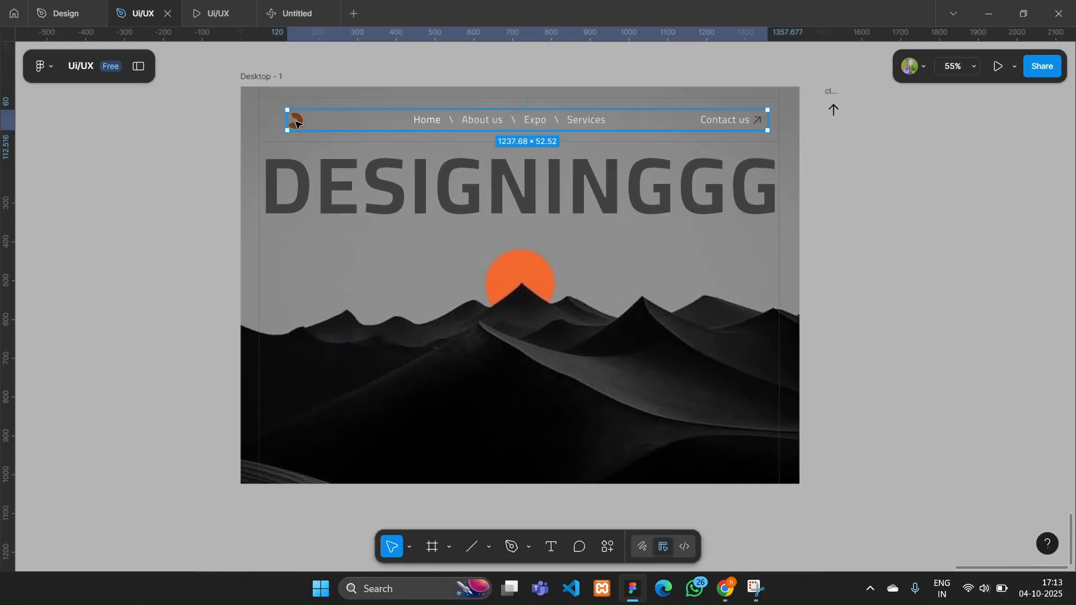
{"action": "scroll", "coordinate": [831, 262], "scroll_direction": "down", "scroll_amount": 1}
{"action": "left_click", "coordinate": [845, 319]}
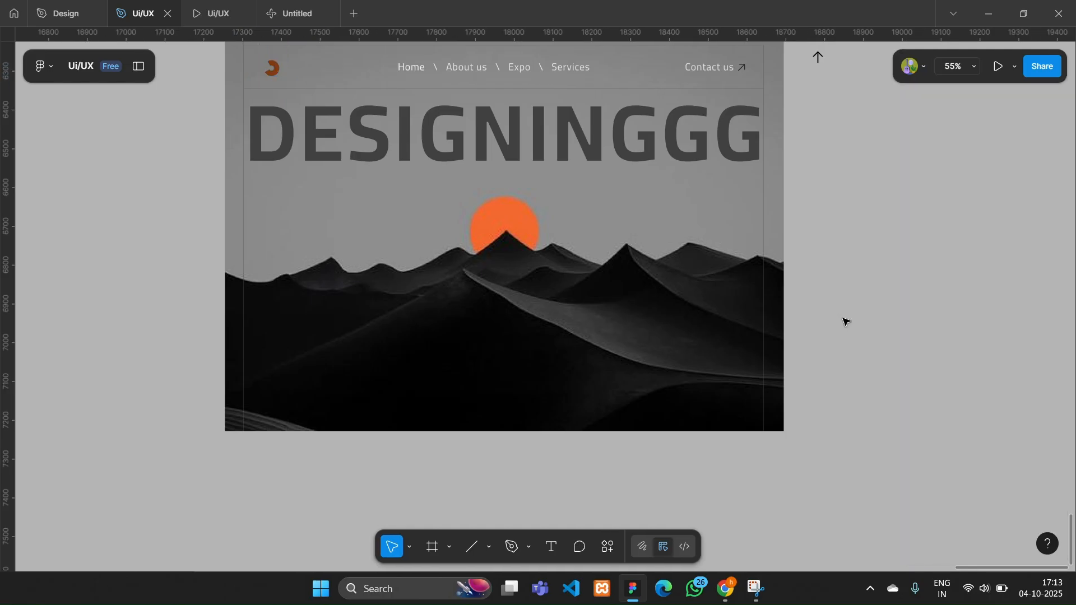
- Move the DESIGNINGGG heading slightly down and reduce its font size so it sits inside the vertical lines
{"action": "scroll", "coordinate": [845, 320], "scroll_direction": "up", "scroll_amount": 1}
{"action": "left_click", "coordinate": [314, 185]}
{"action": "left_click_drag", "start_coordinate": [347, 183], "coordinate": [348, 193]}
{"action": "scroll", "coordinate": [991, 388], "scroll_direction": "down", "scroll_amount": 3}
{"action": "left_click", "coordinate": [991, 388]}
{"action": "type", "text": "19"}
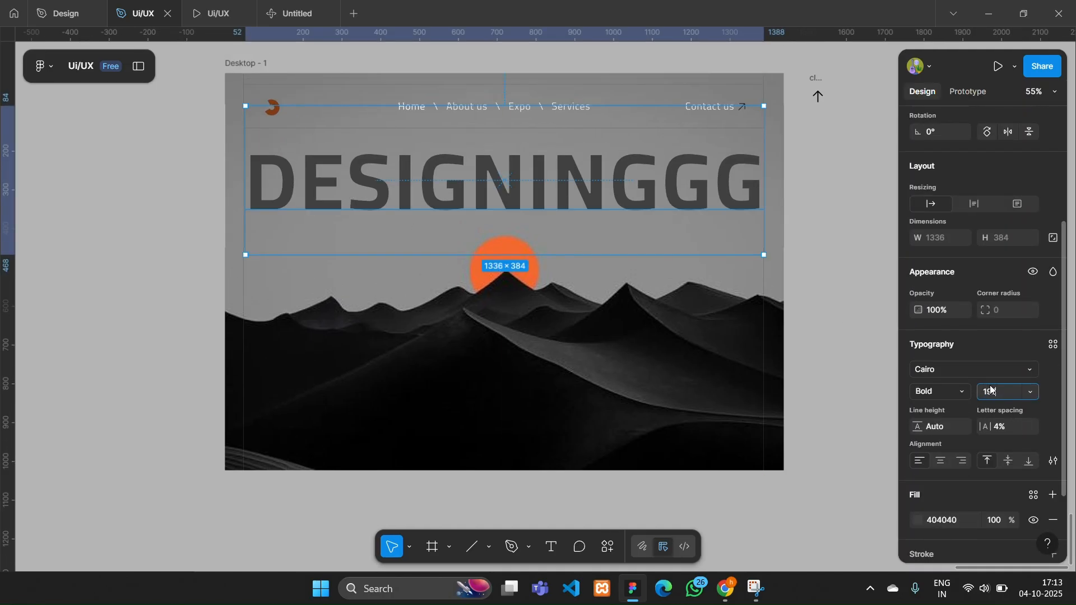
{"action": "type", "text": "7"}
{"action": "key", "text": "Return"}
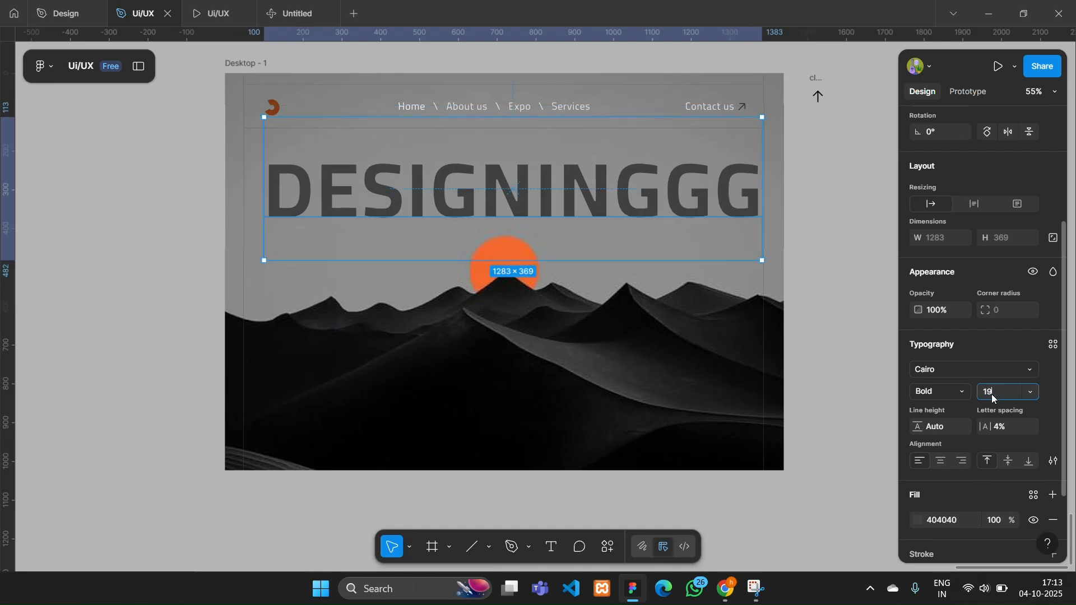
{"action": "left_click", "coordinate": [838, 269]}
{"action": "scroll", "coordinate": [840, 270], "scroll_direction": "down", "scroll_amount": 2}
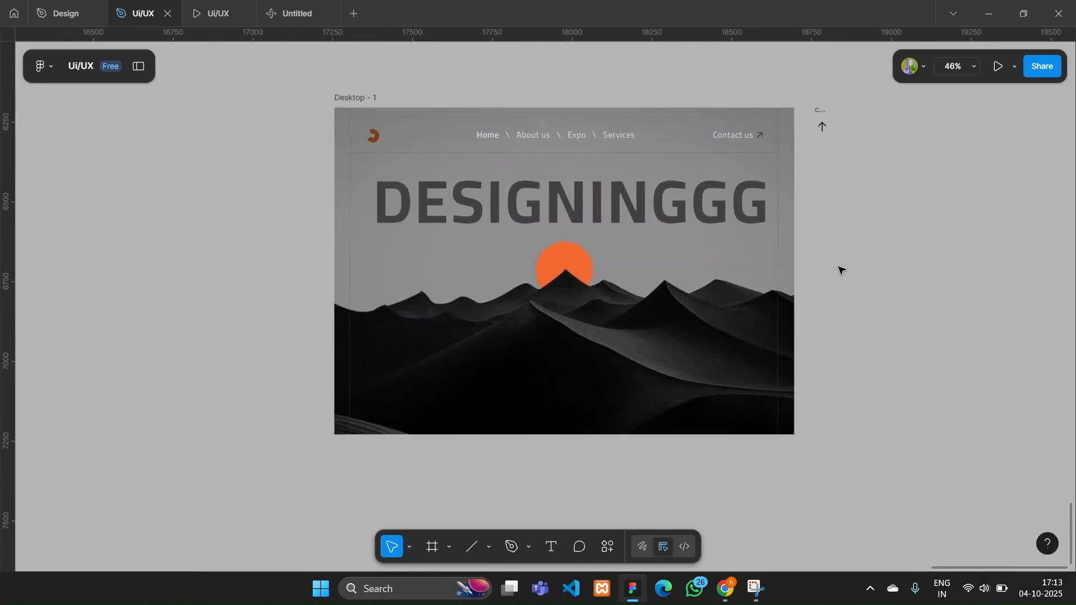
- Center the DESIGNINGGG heading horizontally in the desktop frame
{"action": "scroll", "coordinate": [840, 270], "scroll_direction": "up", "scroll_amount": 1}
{"action": "left_click", "coordinate": [665, 209]}
{"action": "left_click", "coordinate": [823, 256]}
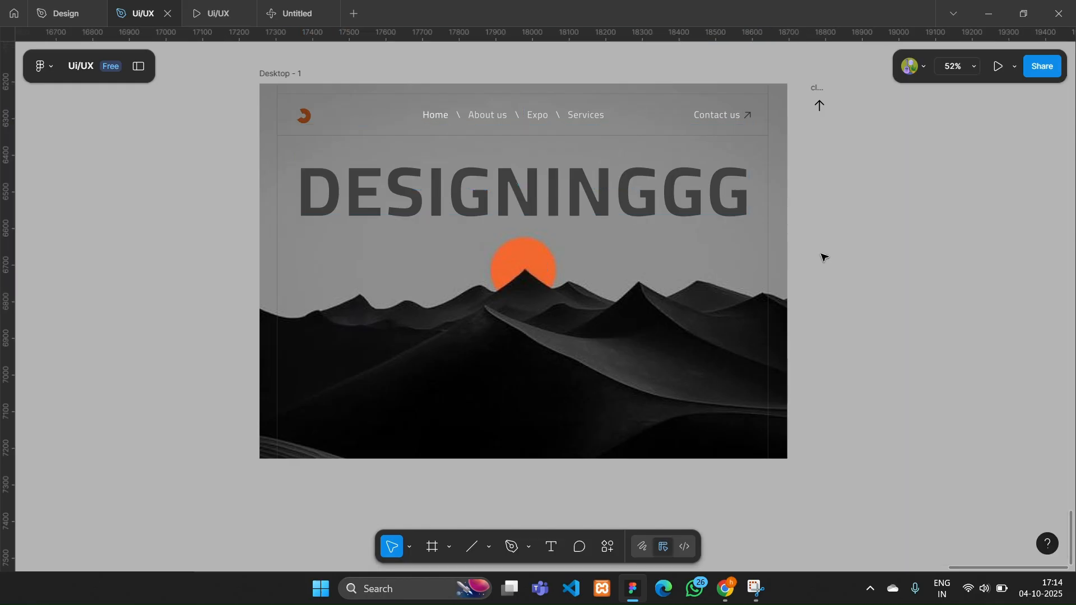
- Draw an ellipse of about 93 × 92 px beside the desktop frame and fill it with grey 727272
{"action": "scroll", "coordinate": [823, 257], "scroll_direction": "up", "scroll_amount": 1}
{"action": "left_click", "coordinate": [489, 547]}
{"action": "left_click", "coordinate": [527, 465]}
{"action": "left_click_drag", "start_coordinate": [817, 181], "coordinate": [854, 216]}
{"action": "scroll", "coordinate": [840, 201], "scroll_direction": "up", "scroll_amount": 5}
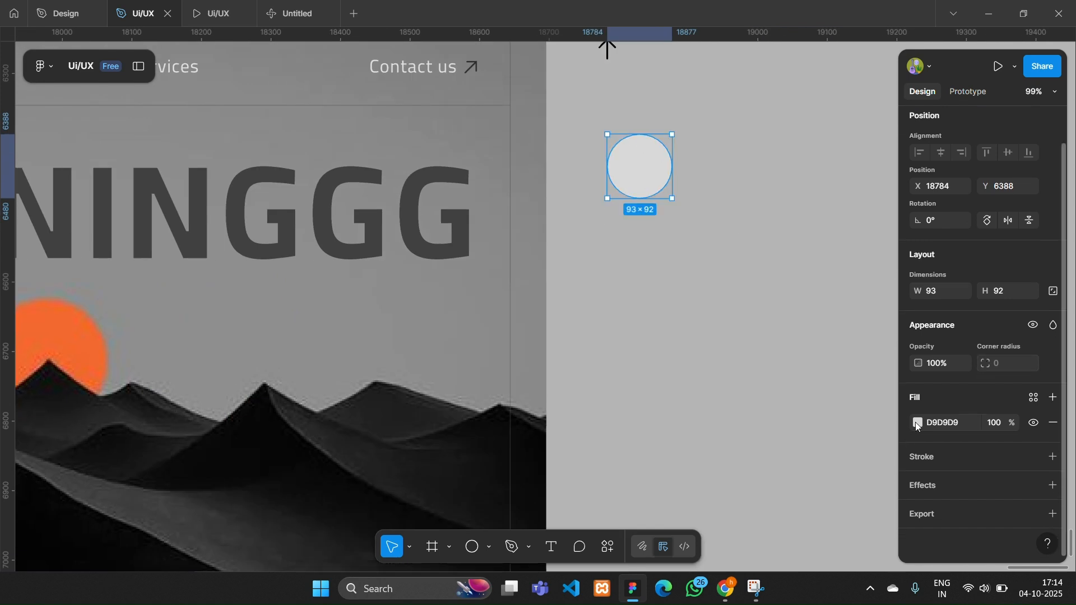
{"action": "left_click", "coordinate": [917, 425]}
{"action": "left_click_drag", "start_coordinate": [740, 268], "coordinate": [741, 327]}
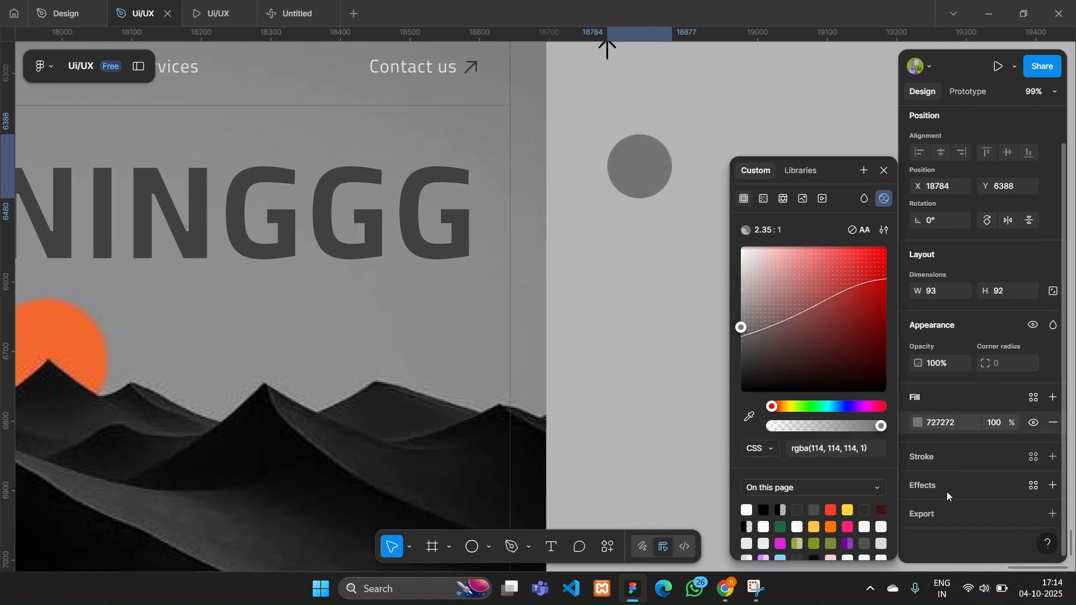
- Add an effect to the ellipse and change it to a uniform layer blur of 33
{"action": "left_click", "coordinate": [946, 492]}
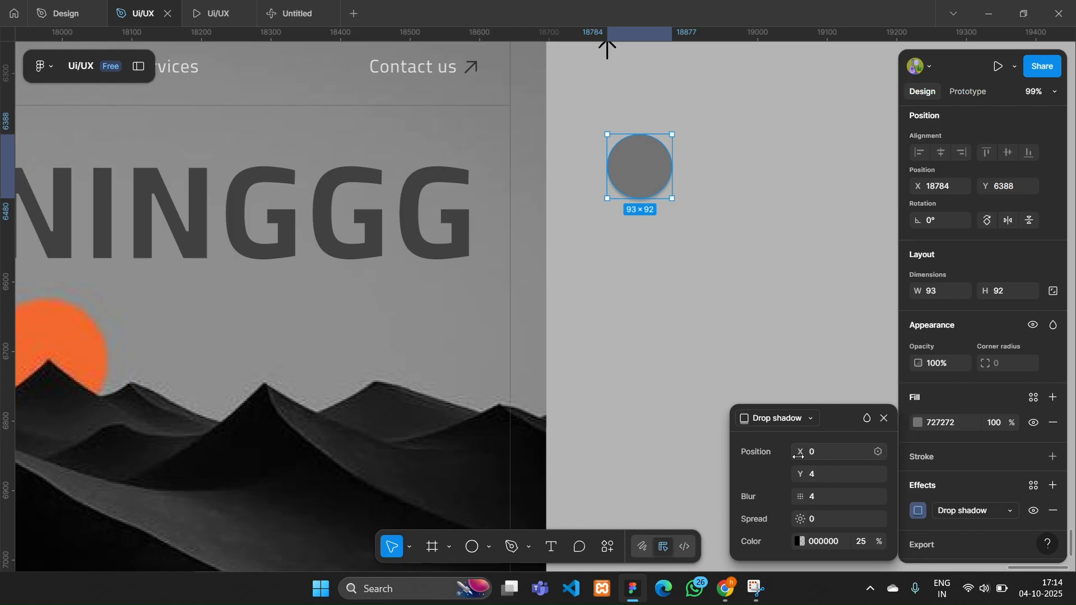
{"action": "left_click", "coordinate": [793, 421]}
{"action": "left_click", "coordinate": [807, 431]}
{"action": "left_click_drag", "start_coordinate": [799, 472], "coordinate": [138, 477]}
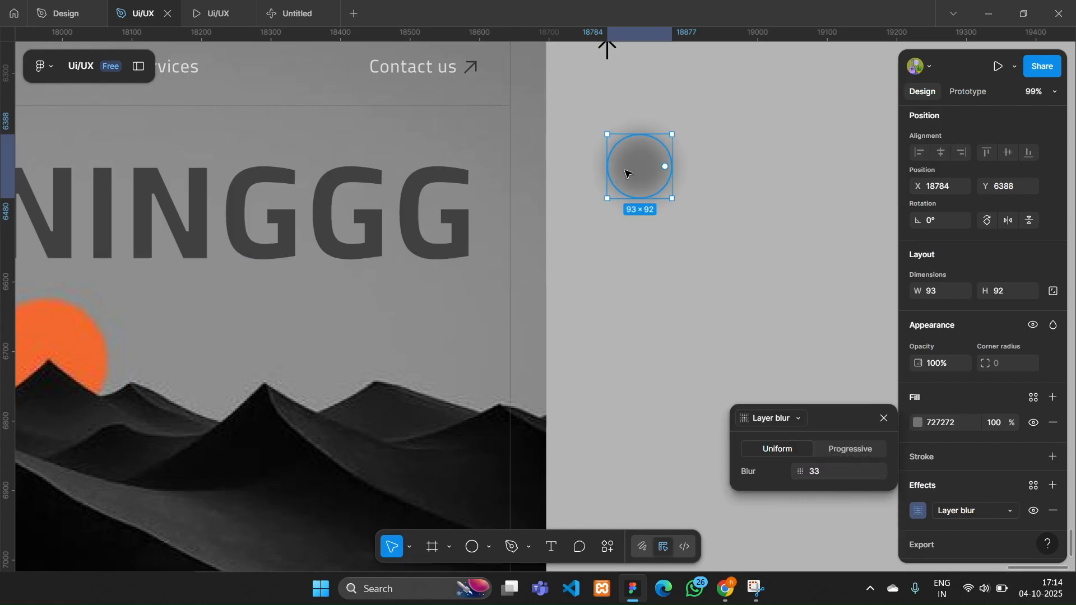
{"action": "left_click", "coordinate": [748, 316]}
- Turn the blurred ellipse into a component and add a second variant to it
{"action": "left_click", "coordinate": [640, 168]}
{"action": "left_click", "coordinate": [982, 123]}
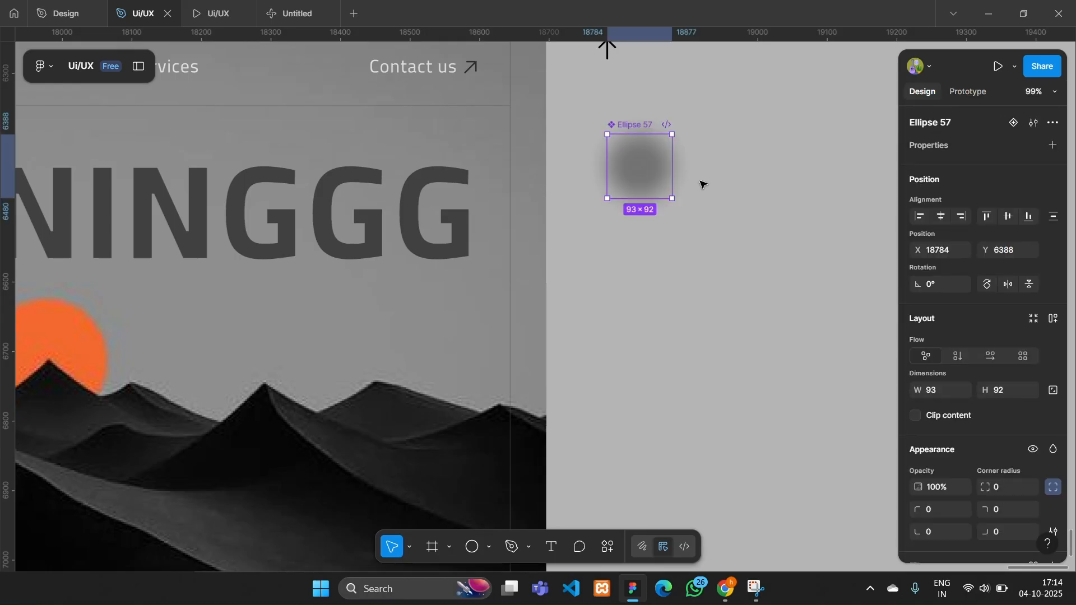
{"action": "left_click", "coordinate": [1021, 124]}
- Hide the ellipse layer inside Variant2 of the component, using the layer list
{"action": "left_click", "coordinate": [138, 66]}
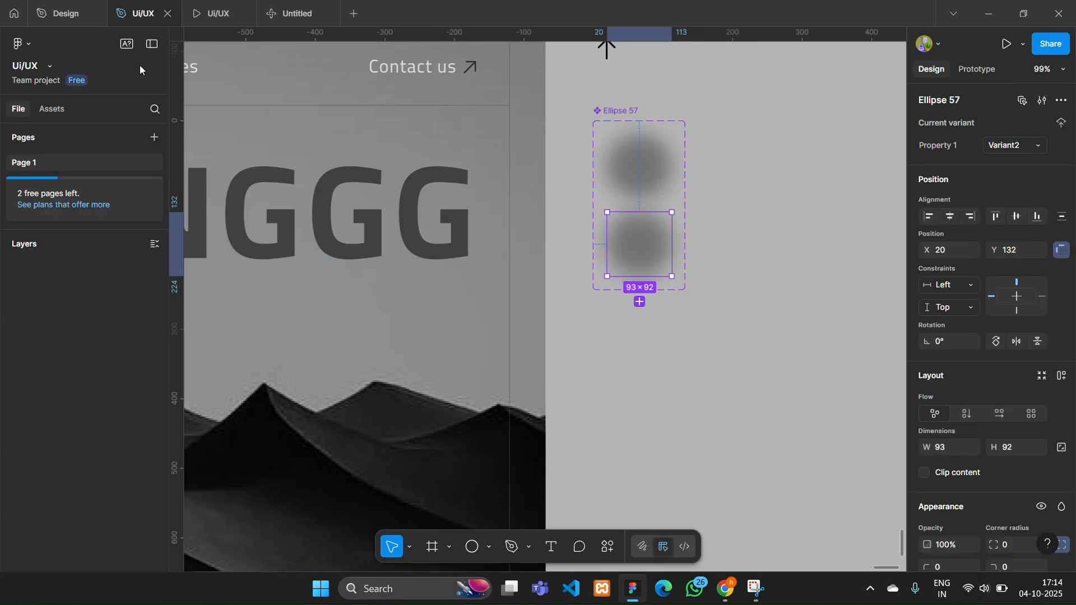
{"action": "left_click", "coordinate": [156, 316]}
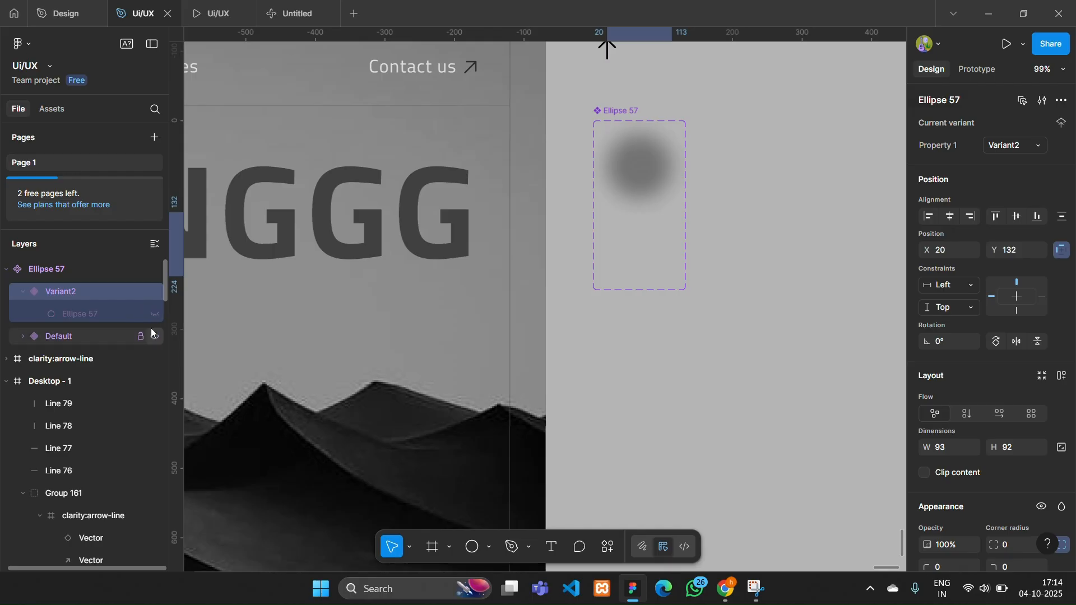
{"action": "left_click", "coordinate": [661, 348]}
{"action": "key", "text": "ctrl+backslash"}
- Add a prototype interaction from Variant2 that changes to Default while hovering
{"action": "left_click", "coordinate": [643, 224]}
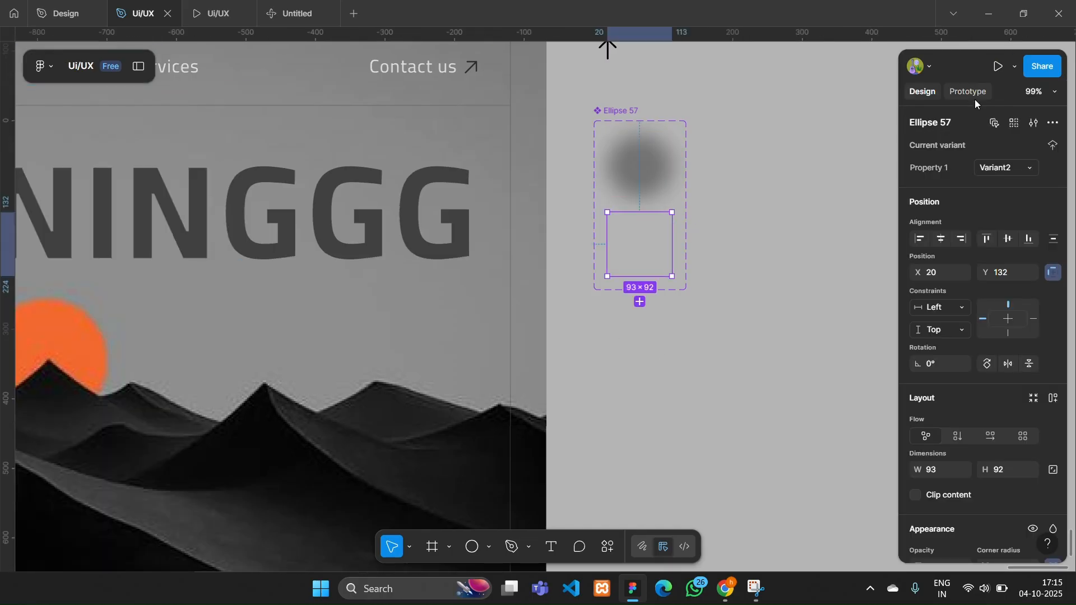
{"action": "key", "text": "shift+e"}
{"action": "left_click_drag", "start_coordinate": [640, 212], "coordinate": [641, 168]}
{"action": "left_click", "coordinate": [667, 264]}
{"action": "left_click", "coordinate": [695, 346]}
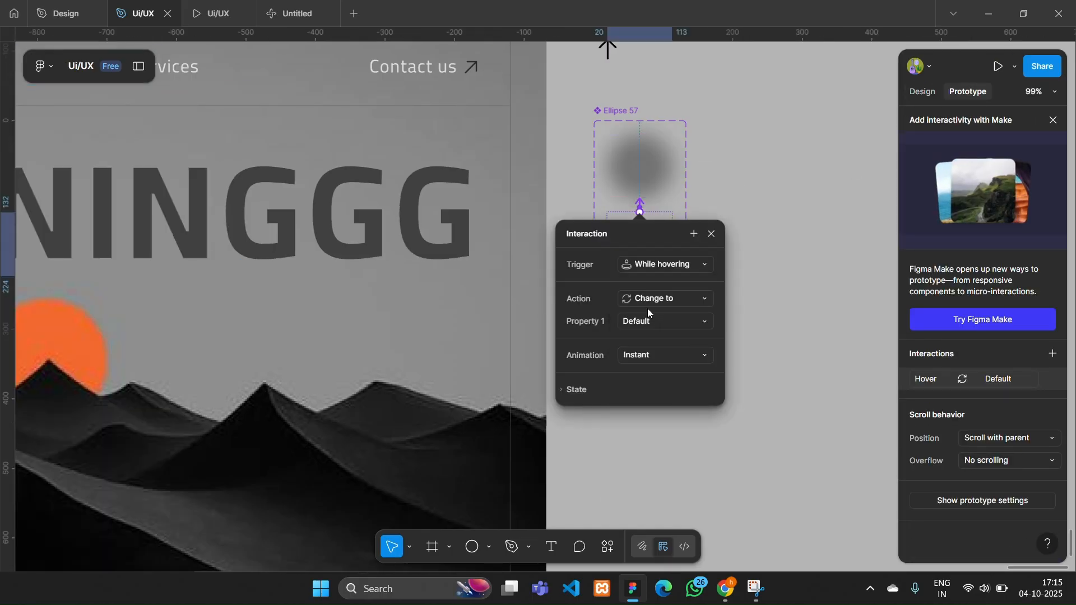
{"action": "left_click", "coordinate": [650, 321]}
{"action": "left_click", "coordinate": [675, 319]}
- Set the hover interaction's animation to Smart animate and close the interaction settings
{"action": "scroll", "coordinate": [667, 335], "scroll_direction": "down", "scroll_amount": 1}
{"action": "left_click", "coordinate": [667, 338]}
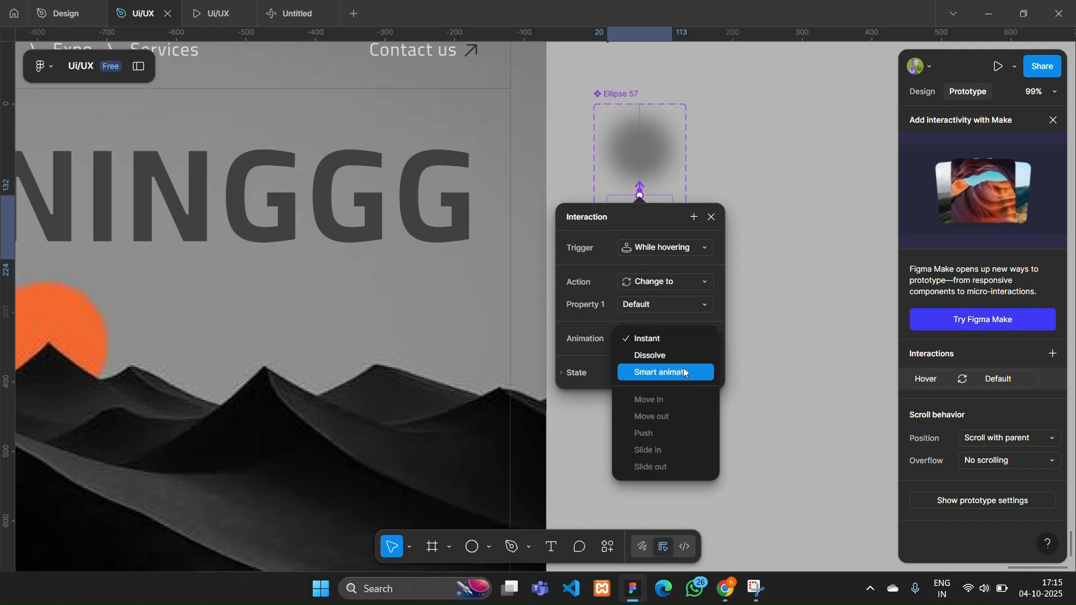
{"action": "left_click", "coordinate": [683, 371]}
{"action": "left_click", "coordinate": [668, 361]}
{"action": "left_click", "coordinate": [665, 378]}
{"action": "scroll", "coordinate": [796, 325], "scroll_direction": "left", "scroll_amount": 1}
{"action": "left_click", "coordinate": [813, 313]}
{"action": "scroll", "coordinate": [816, 316], "scroll_direction": "down", "scroll_amount": 2}
- Place an instance of Variant2 over the first letter of the DESIGNINGGG heading at X 101, Y 193
{"action": "left_click", "coordinate": [698, 242]}
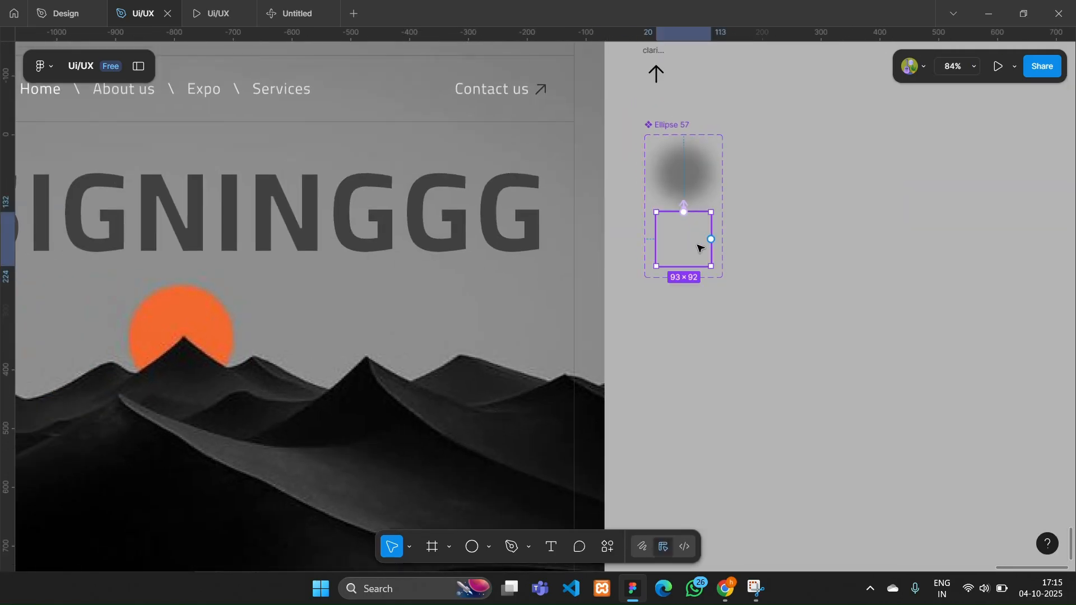
{"action": "key", "text": "shift+e"}
{"action": "left_click_drag", "start_coordinate": [695, 252], "coordinate": [255, 190]}
{"action": "scroll", "coordinate": [297, 276], "scroll_direction": "up", "scroll_amount": 3}
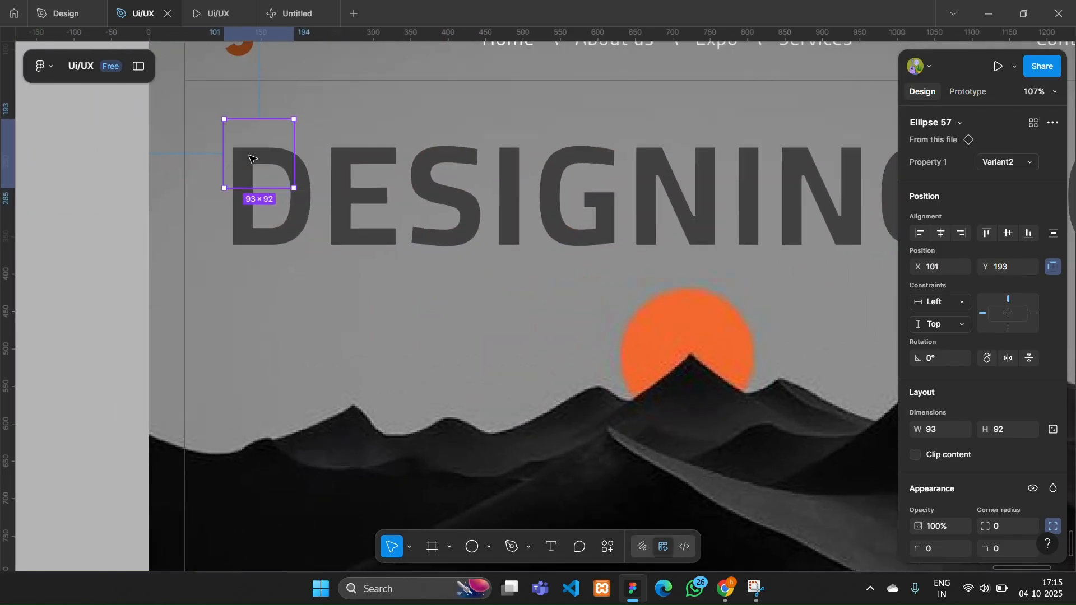
- Duplicate the Variant2 instance beside the first one, slightly overlapping it, at X 183, Y 193
{"action": "key", "text": "shift+Right"}
{"action": "key", "text": "shift+Right"}
{"action": "key", "text": "shift+Right"}
{"action": "key", "text": "shift+Right"}
{"action": "key", "text": "shift+Right"}
{"action": "key", "text": "shift+Right"}
{"action": "key", "text": "shift+Right"}
{"action": "key", "text": "shift+Right"}
{"action": "key", "text": "shift+Right"}
{"action": "key", "text": "shift+Right"}
{"action": "key", "text": "shift+Right"}
{"action": "key", "text": "shift+Right"}
{"action": "key", "text": "shift+Right"}
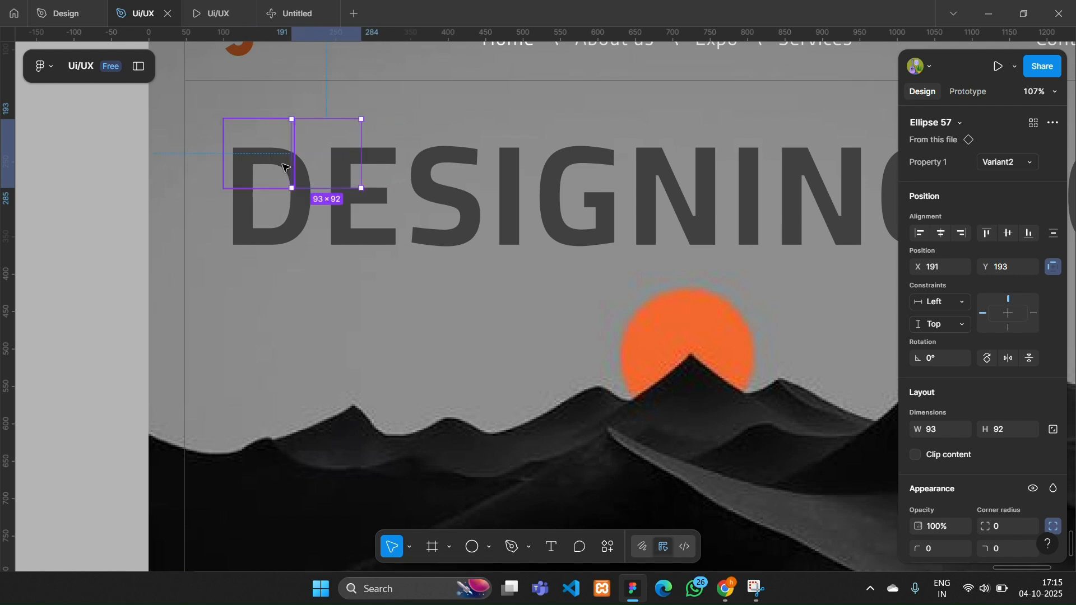
{"action": "scroll", "coordinate": [271, 166], "scroll_direction": "up", "scroll_amount": 4}
{"action": "scroll", "coordinate": [322, 161], "scroll_direction": "down", "scroll_amount": 1}
{"action": "key", "text": "shift+Left"}
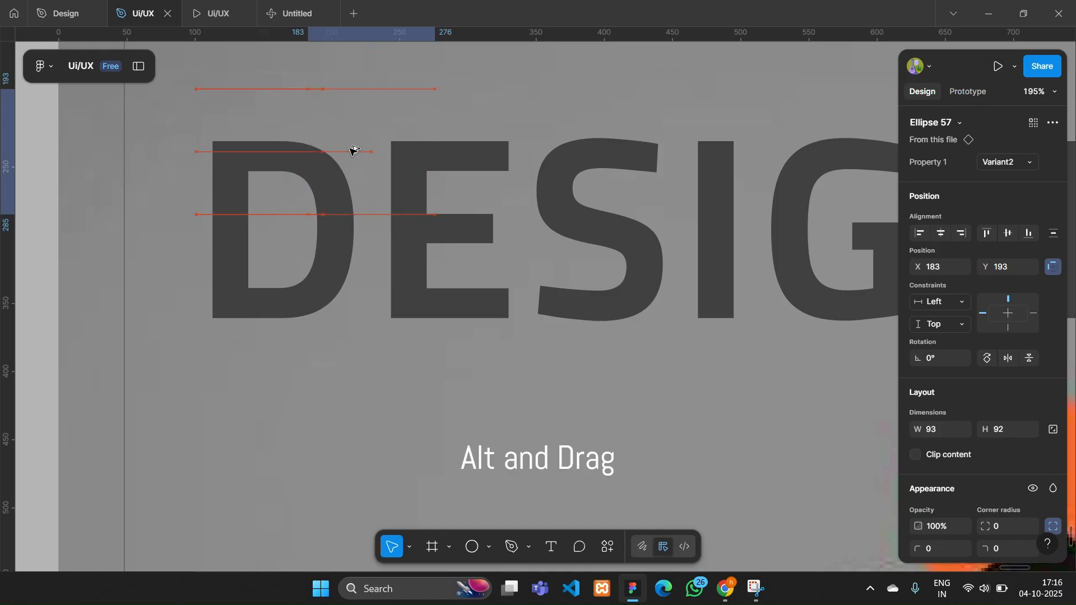
- Duplicate the pair of Variant2 instances beside itself to form a slightly overlapping row of four at Y 193 across the heading
{"action": "left_click", "coordinate": [241, 162]}
{"action": "left_click", "coordinate": [354, 151]}
{"action": "key", "text": "shift+Right"}
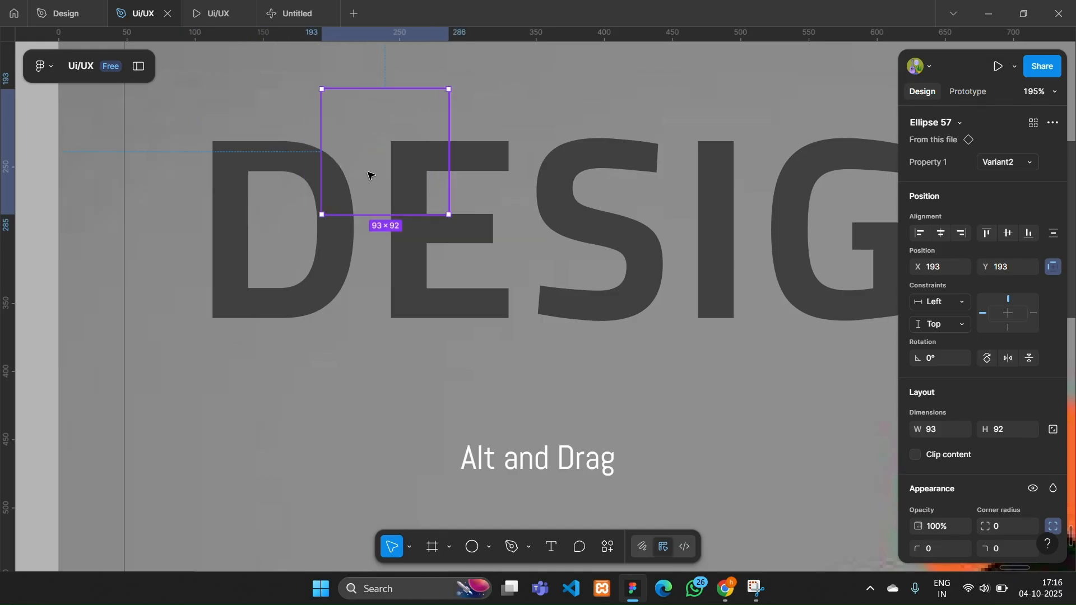
{"action": "left_click", "coordinate": [245, 142]}
{"action": "left_click", "coordinate": [340, 129], "text": "shift"}
{"action": "key", "text": "ctrl+d"}
{"action": "key", "text": "shift+Right"}
{"action": "key", "text": "shift+Right"}
{"action": "key", "text": "shift+Right"}
{"action": "key", "text": "shift+Right"}
{"action": "key", "text": "shift+Right"}
{"action": "key", "text": "shift+Right"}
{"action": "key", "text": "shift+Right"}
{"action": "key", "text": "shift+Right"}
{"action": "key", "text": "shift+Right"}
{"action": "key", "text": "shift+Right"}
{"action": "key", "text": "shift+Right"}
{"action": "key", "text": "shift+Right"}
{"action": "key", "text": "shift+Right"}
{"action": "key", "text": "shift+Right"}
{"action": "key", "text": "shift+Right"}
{"action": "key", "text": "shift+Right"}
{"action": "key", "text": "shift+Right"}
{"action": "key", "text": "shift+Right"}
{"action": "key", "text": "shift+Right"}
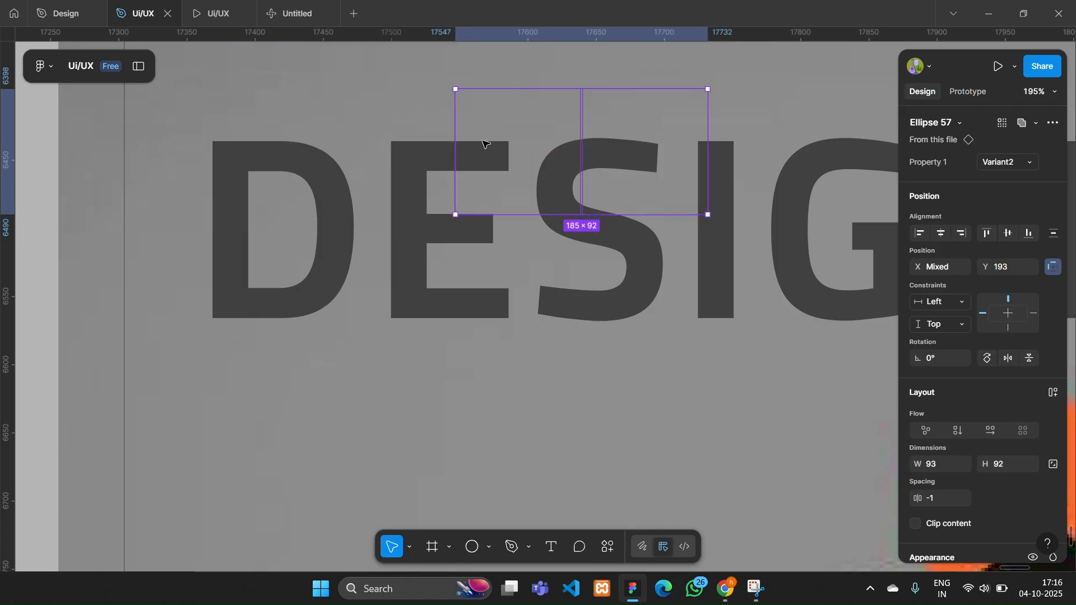
{"action": "key", "text": "shift+Left"}
{"action": "scroll", "coordinate": [426, 163], "scroll_direction": "down", "scroll_amount": 3}
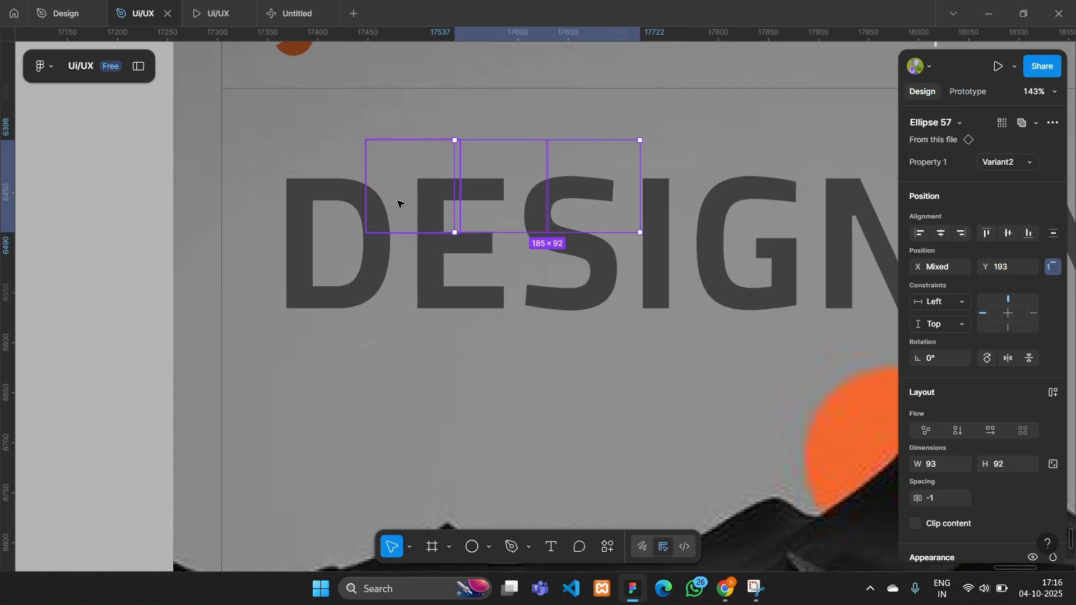
- Duplicate the row of four Variant2 instances directly below itself at Y 283 to cover the lower half of the letters
{"action": "left_click", "coordinate": [325, 182], "text": "shift"}
{"action": "key", "text": "ctrl+d"}
{"action": "key", "text": "shift+Down"}
{"action": "key", "text": "shift+Down"}
{"action": "key", "text": "shift+Down"}
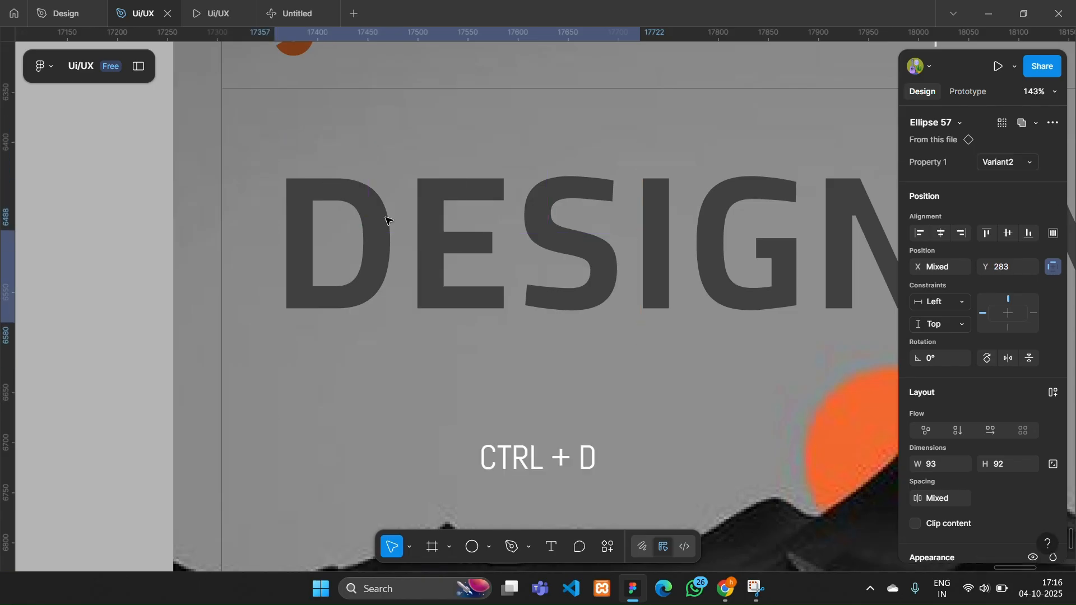
{"action": "scroll", "coordinate": [597, 405], "scroll_direction": "right", "scroll_amount": 1}
- Select all eight instances and duplicate the two-row block immediately to its right over the next letters of the heading
{"action": "left_click", "coordinate": [598, 406]}
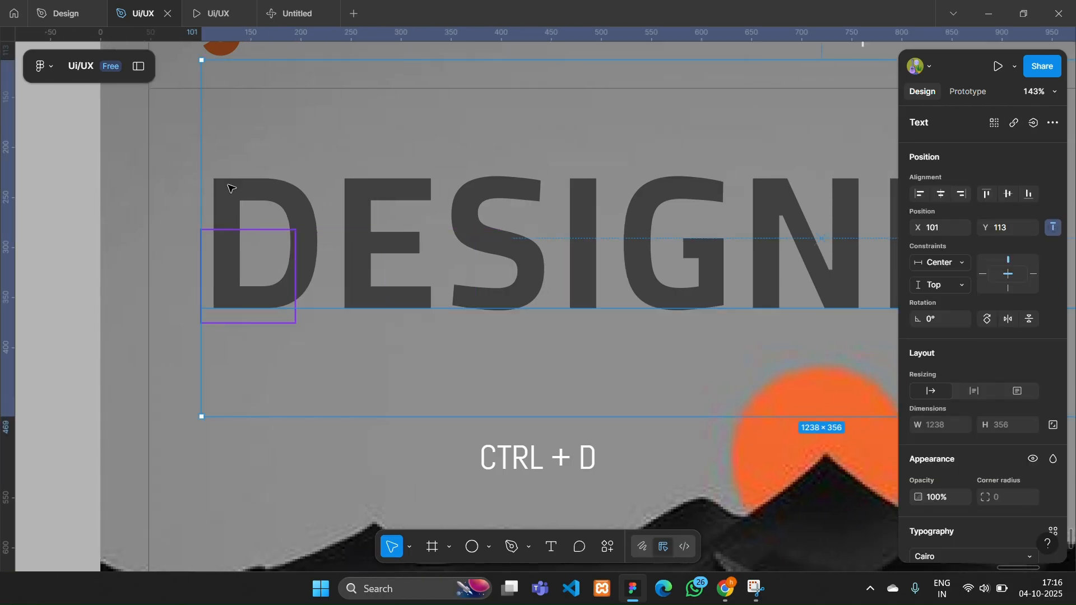
{"action": "left_click", "coordinate": [235, 186]}
{"action": "left_click", "coordinate": [330, 192], "text": "shift"}
{"action": "left_click", "coordinate": [420, 199], "text": "shift"}
{"action": "left_click", "coordinate": [505, 203], "text": "shift"}
{"action": "left_click", "coordinate": [523, 260], "text": "shift"}
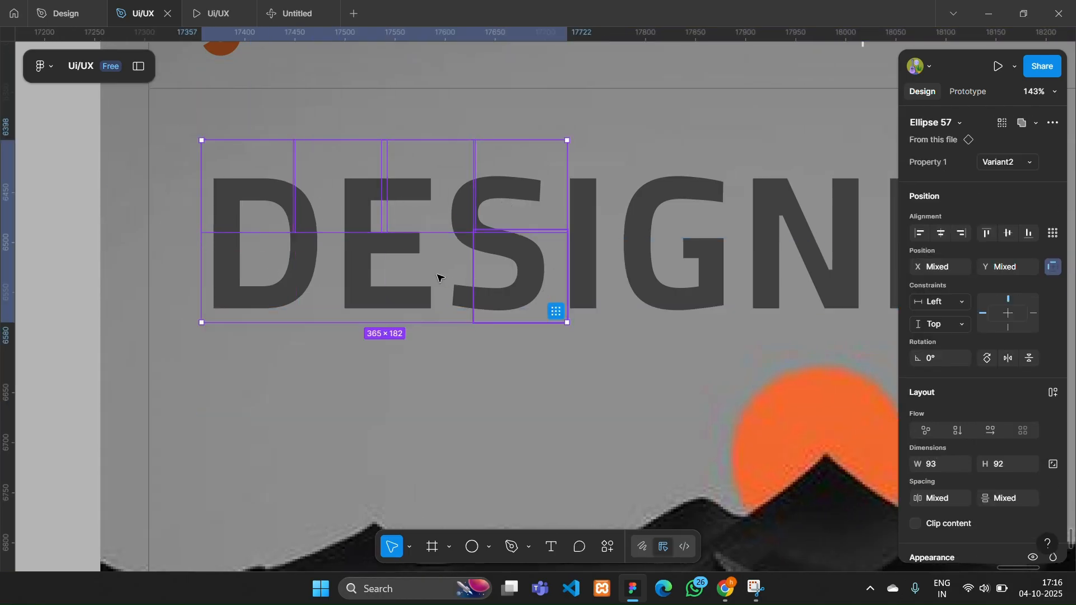
{"action": "left_click", "coordinate": [437, 277], "text": "shift"}
{"action": "left_click", "coordinate": [334, 274], "text": "shift"}
{"action": "left_click", "coordinate": [242, 275], "text": "shift"}
{"action": "scroll", "coordinate": [242, 275], "scroll_direction": "right", "scroll_amount": 5}
{"action": "key", "text": "shift+Right"}
{"action": "key", "text": "shift+Right"}
{"action": "key", "text": "shift+Right"}
{"action": "key", "text": "shift+Right"}
{"action": "key", "text": "shift+Right"}
{"action": "key", "text": "shift+Right"}
{"action": "key", "text": "shift+Right"}
{"action": "key", "text": "shift+Right"}
{"action": "key", "text": "shift+Right"}
{"action": "key", "text": "shift+Right"}
{"action": "key", "text": "shift+Right"}
{"action": "key", "text": "shift+Right"}
{"action": "key", "text": "shift+Right"}
{"action": "key", "text": "shift+Right"}
{"action": "key", "text": "shift+Right"}
{"action": "key", "text": "shift+Right"}
{"action": "key", "text": "shift+Right"}
{"action": "key", "text": "shift+Right"}
{"action": "key", "text": "shift+Right"}
{"action": "key", "text": "shift+Right"}
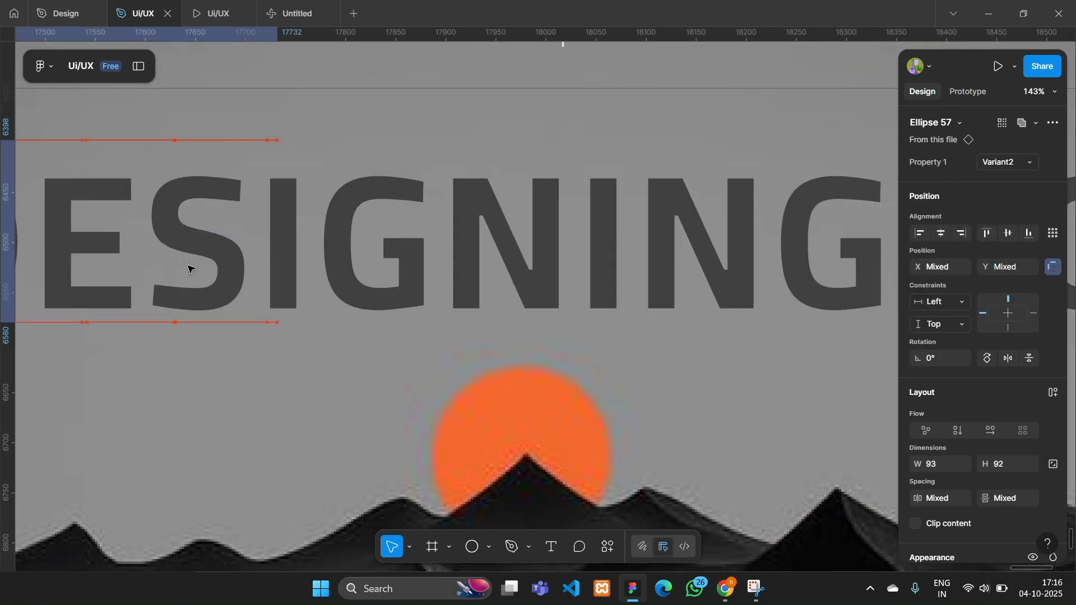
{"action": "scroll", "coordinate": [502, 242], "scroll_direction": "right", "scroll_amount": 7}
{"action": "key", "text": "shift+Right"}
{"action": "key", "text": "shift+Right"}
{"action": "key", "text": "shift+Right"}
{"action": "key", "text": "shift+Right"}
{"action": "key", "text": "shift+Right"}
{"action": "key", "text": "shift+Right"}
{"action": "key", "text": "shift+Right"}
{"action": "key", "text": "shift+Right"}
{"action": "key", "text": "shift+Right"}
{"action": "key", "text": "shift+Right"}
{"action": "key", "text": "shift+Right"}
{"action": "key", "text": "shift+Right"}
{"action": "key", "text": "shift+Right"}
{"action": "key", "text": "shift+Right"}
{"action": "key", "text": "shift+Right"}
{"action": "key", "text": "shift+Right"}
{"action": "key", "text": "shift+Right"}
{"action": "key", "text": "shift+Right"}
{"action": "key", "text": "shift+Right"}
{"action": "key", "text": "shift+Right"}
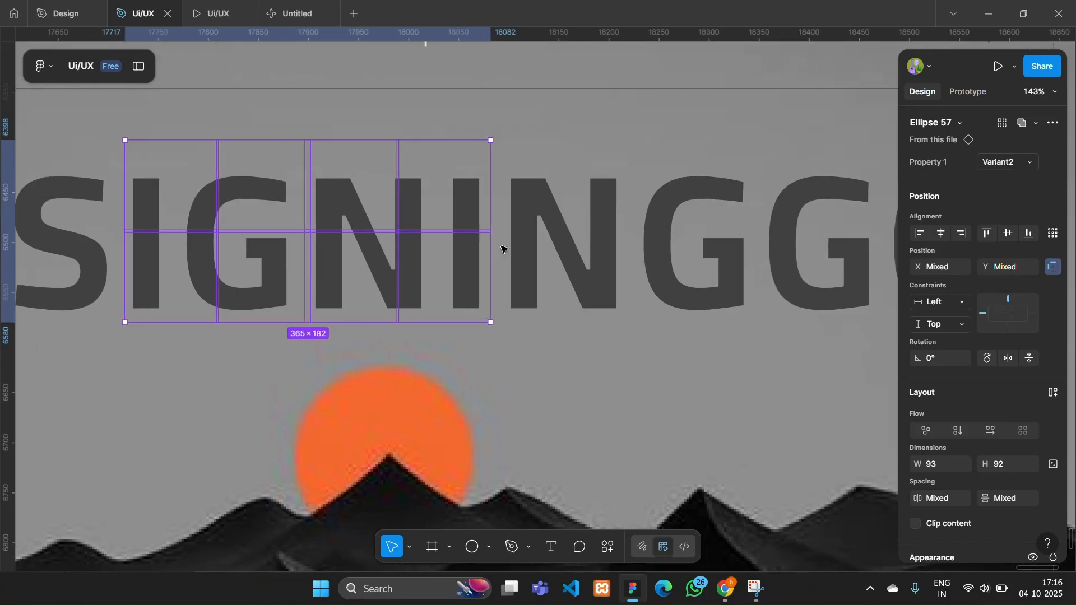
- Duplicate the eight-instance block twice more toward the right until the rest of the heading is covered
{"action": "key", "text": "shift+Right"}
{"action": "key", "text": "shift+Right"}
{"action": "key", "text": "shift+Right"}
{"action": "key", "text": "shift+Right"}
{"action": "key", "text": "shift+Right"}
{"action": "key", "text": "shift+Right"}
{"action": "key", "text": "shift+Right"}
{"action": "key", "text": "shift+Right"}
{"action": "key", "text": "shift+Right"}
{"action": "key", "text": "shift+Right"}
{"action": "key", "text": "shift+Right"}
{"action": "key", "text": "shift+Right"}
{"action": "key", "text": "shift+Right"}
{"action": "key", "text": "shift+Right"}
{"action": "key", "text": "shift+Right"}
{"action": "key", "text": "shift+Right"}
{"action": "key", "text": "shift+Right"}
{"action": "key", "text": "shift+Right"}
{"action": "key", "text": "shift+Right"}
{"action": "key", "text": "shift+Right"}
{"action": "scroll", "coordinate": [502, 249], "scroll_direction": "right", "scroll_amount": 4}
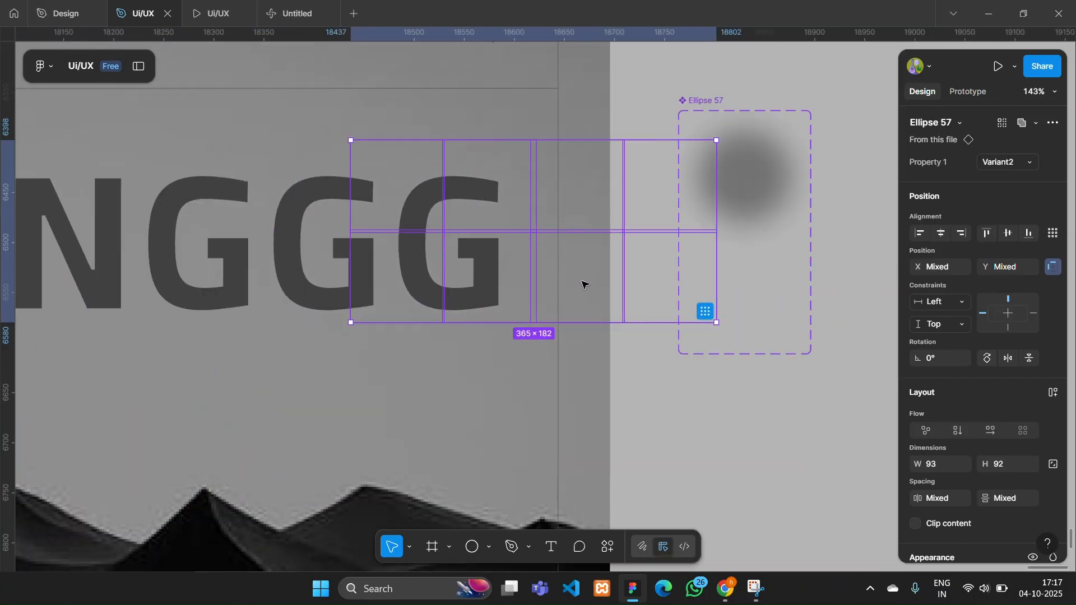
{"action": "left_click", "coordinate": [581, 189]}
{"action": "left_click", "coordinate": [665, 315]}
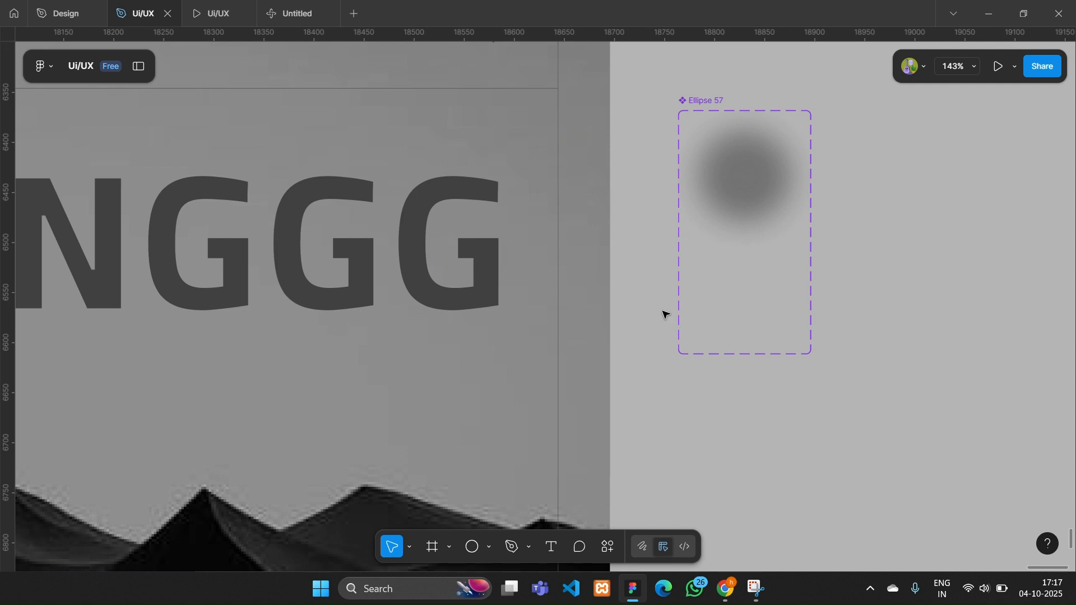
{"action": "left_click", "coordinate": [483, 260]}
{"action": "left_click", "coordinate": [496, 197]}
{"action": "left_click", "coordinate": [632, 191]}
{"action": "scroll", "coordinate": [387, 247], "scroll_direction": "down", "scroll_amount": 5}
{"action": "scroll", "coordinate": [364, 248], "scroll_direction": "left", "scroll_amount": 6}
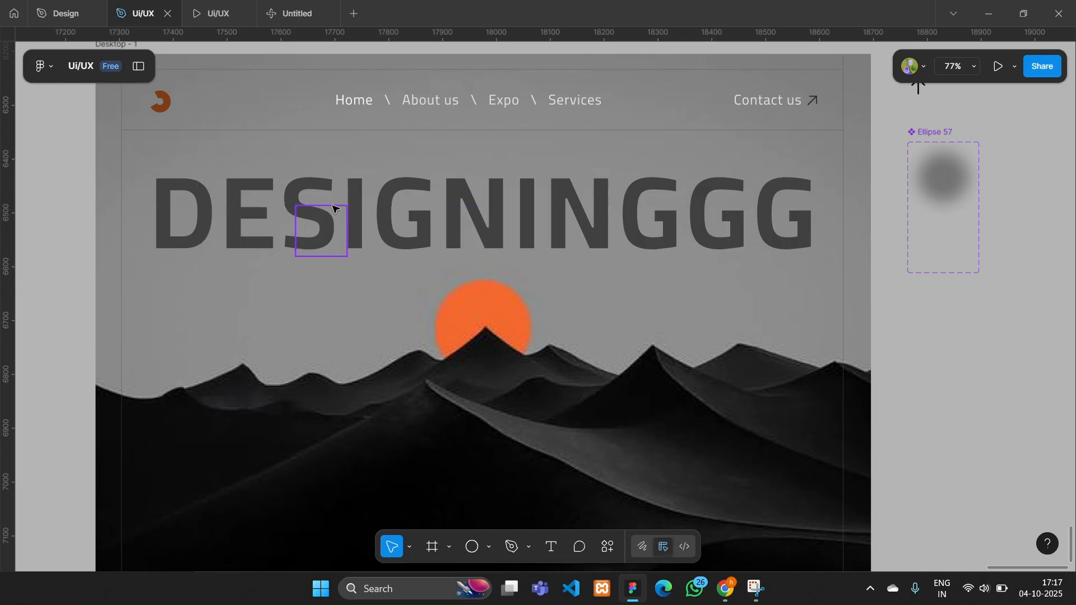
- Duplicate the DESIGNINGGG text layer and move the copy directly beneath the Ellipse 57 instance in the layer order
{"action": "left_click", "coordinate": [139, 66]}
{"action": "scroll", "coordinate": [286, 224], "scroll_direction": "left", "scroll_amount": 3}
{"action": "scroll", "coordinate": [314, 207], "scroll_direction": "down", "scroll_amount": 1}
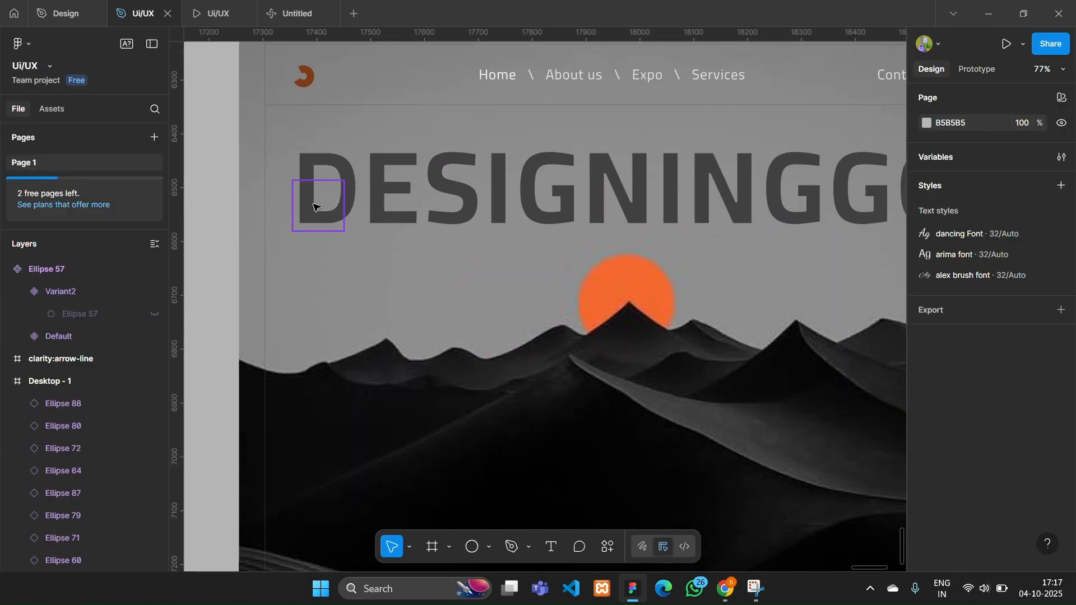
{"action": "left_click", "coordinate": [315, 208]}
{"action": "scroll", "coordinate": [312, 206], "scroll_direction": "down", "scroll_amount": 1}
{"action": "scroll", "coordinate": [101, 386], "scroll_direction": "down", "scroll_amount": 1}
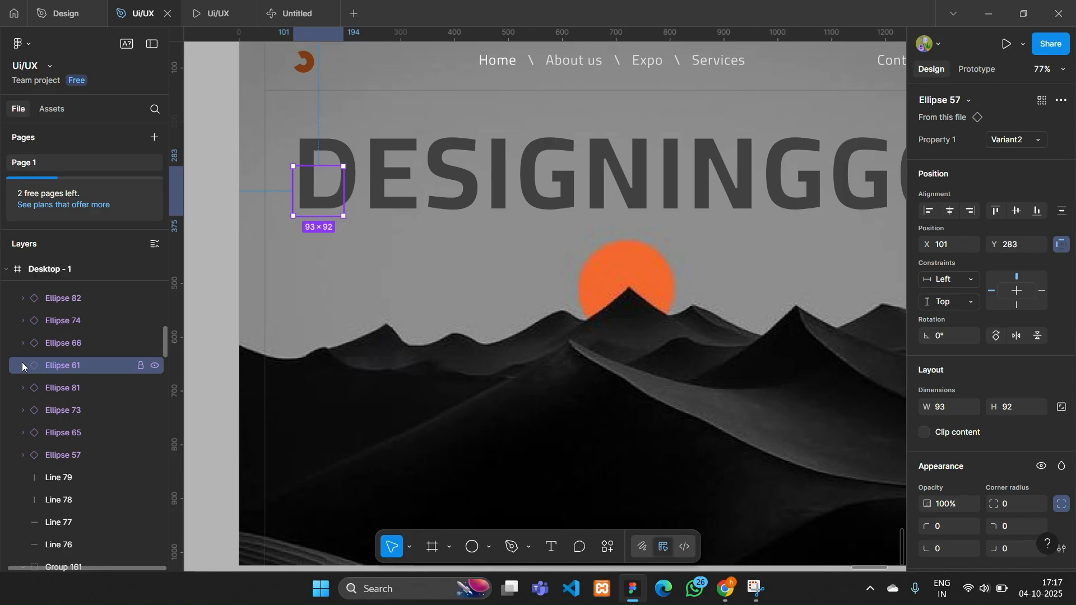
{"action": "scroll", "coordinate": [85, 381], "scroll_direction": "down", "scroll_amount": 3}
{"action": "scroll", "coordinate": [98, 486], "scroll_direction": "down", "scroll_amount": 5}
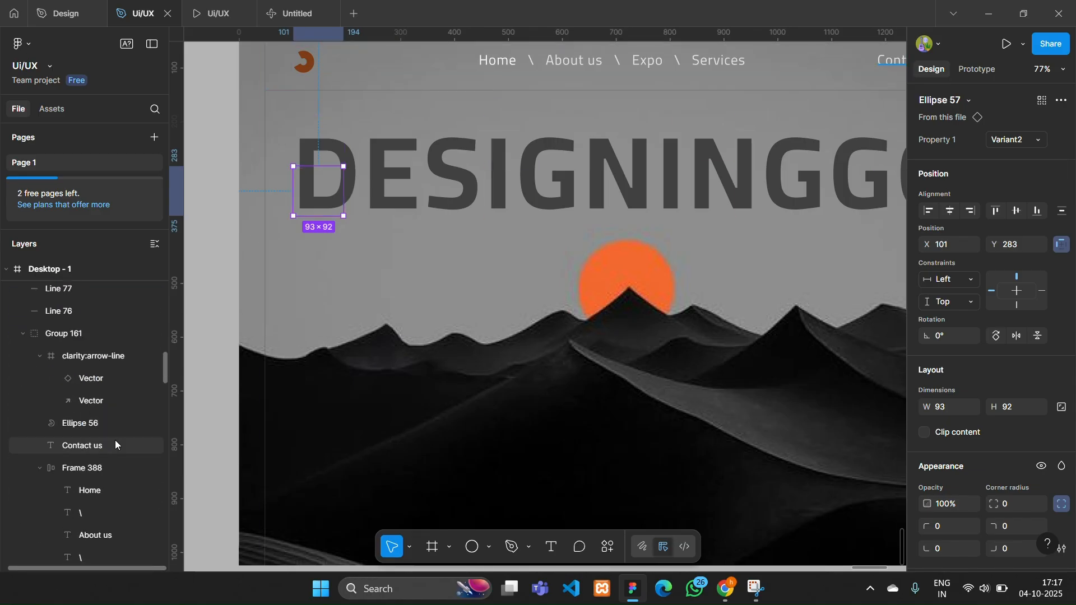
{"action": "left_click", "coordinate": [85, 459]}
{"action": "key", "text": "ctrl+d"}
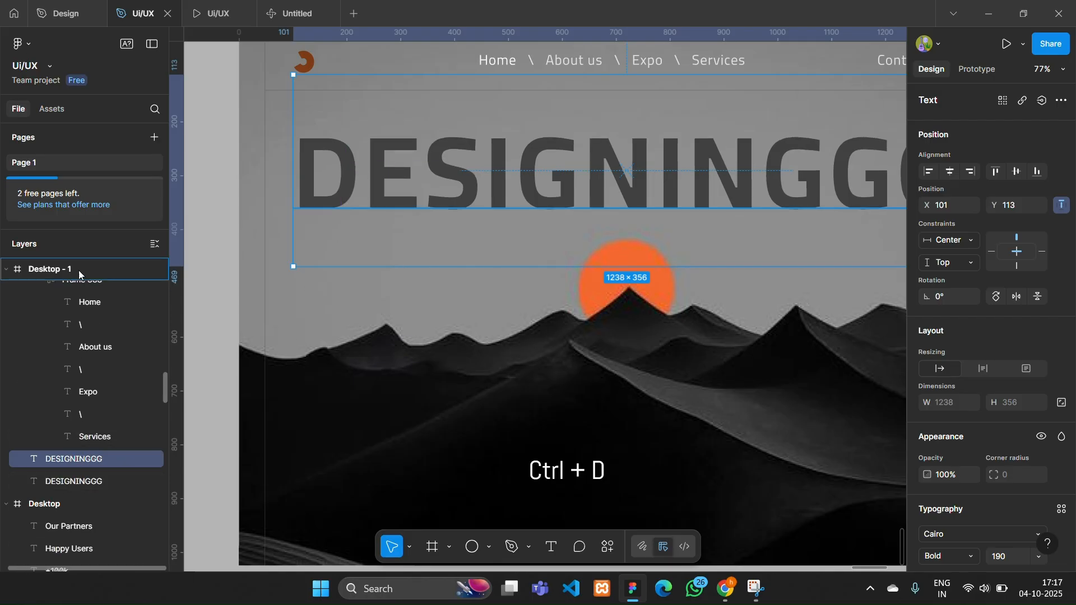
{"action": "left_click_drag", "start_coordinate": [79, 271], "coordinate": [15, 413]}
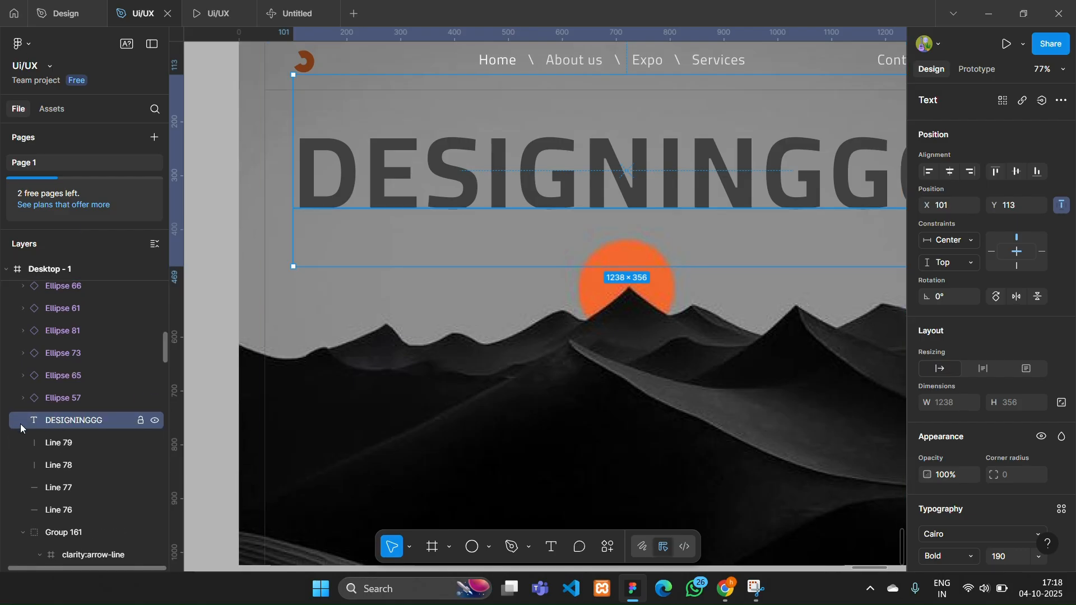
- Select the DESIGNINGGG copy together with all ellipse instances above it, up to Ellipse 88, and use the selection as a mask
{"action": "scroll", "coordinate": [65, 442], "scroll_direction": "up", "scroll_amount": 2}
{"action": "left_click", "coordinate": [79, 343], "text": "shift"}
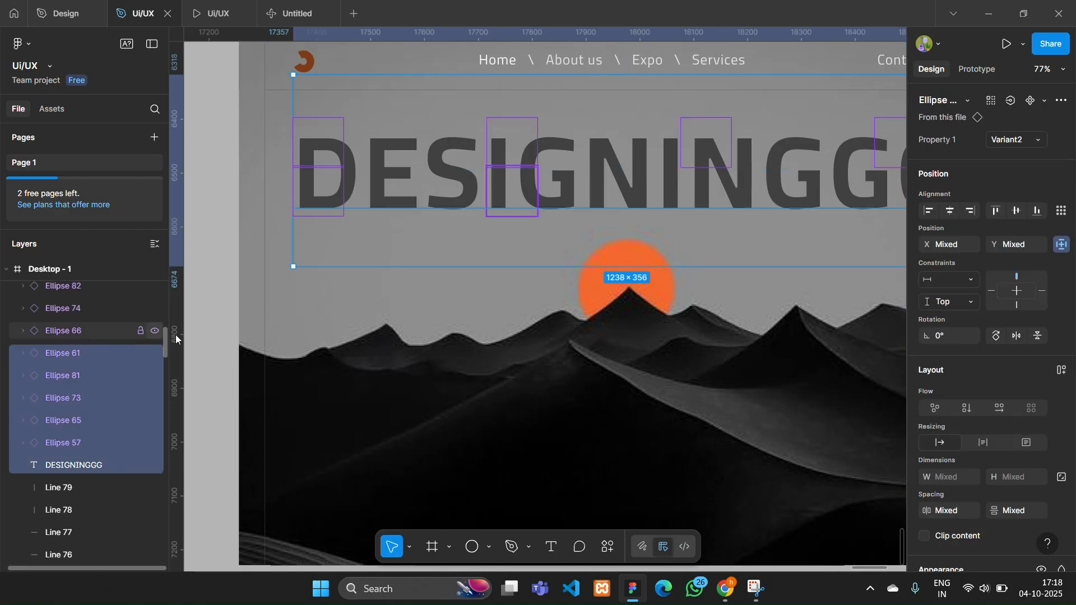
{"action": "left_click", "coordinate": [101, 287]}
{"action": "left_click", "coordinate": [96, 464]}
{"action": "left_click", "coordinate": [102, 285], "text": "shift"}
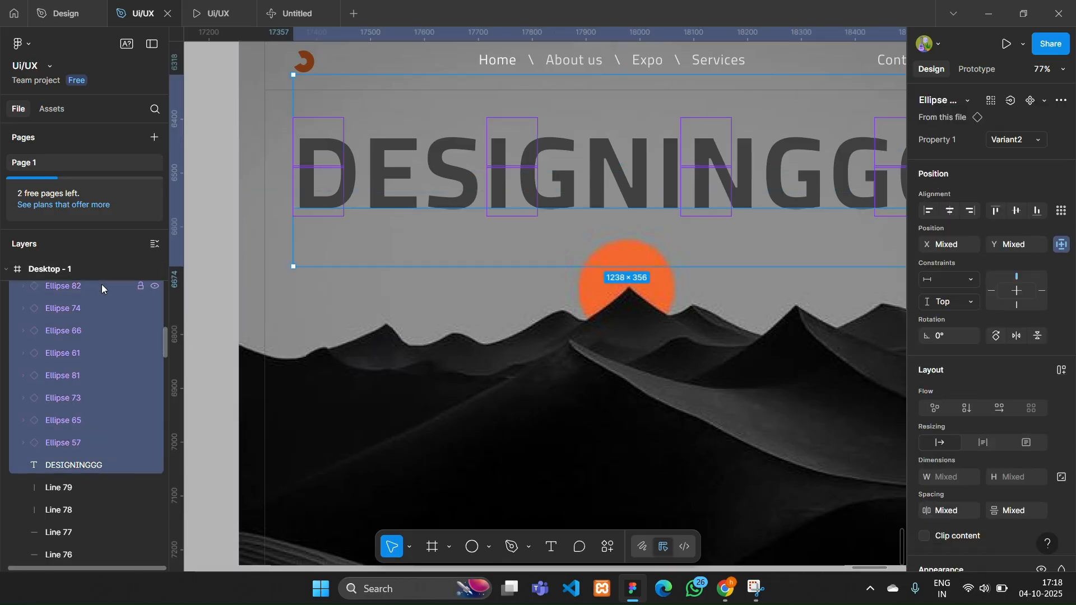
{"action": "left_click_drag", "start_coordinate": [166, 347], "coordinate": [167, 294]}
{"action": "left_click", "coordinate": [110, 366], "text": "shift"}
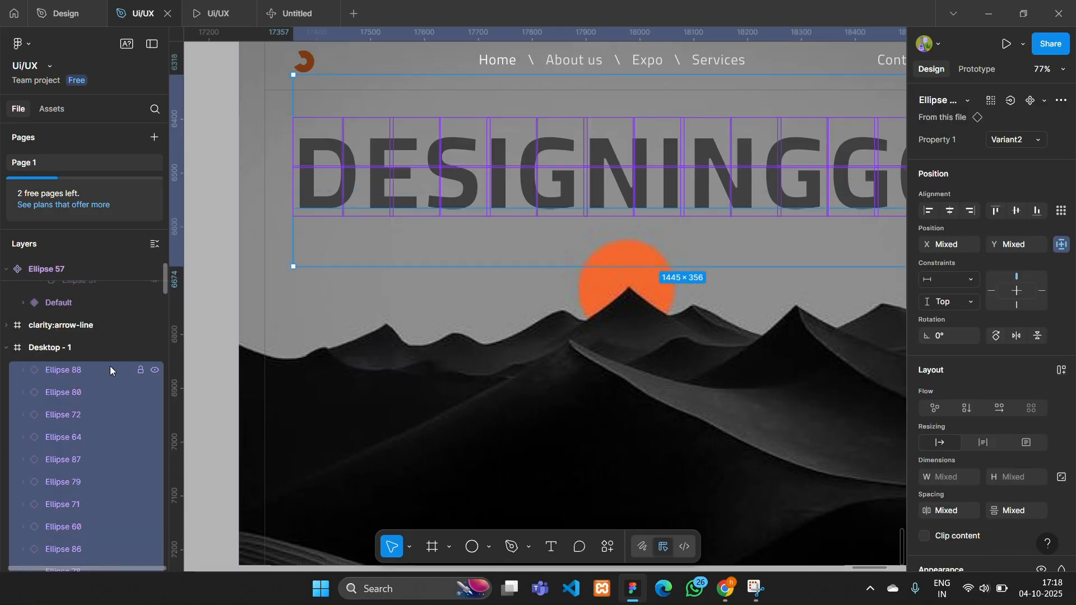
{"action": "right_click", "coordinate": [502, 233]}
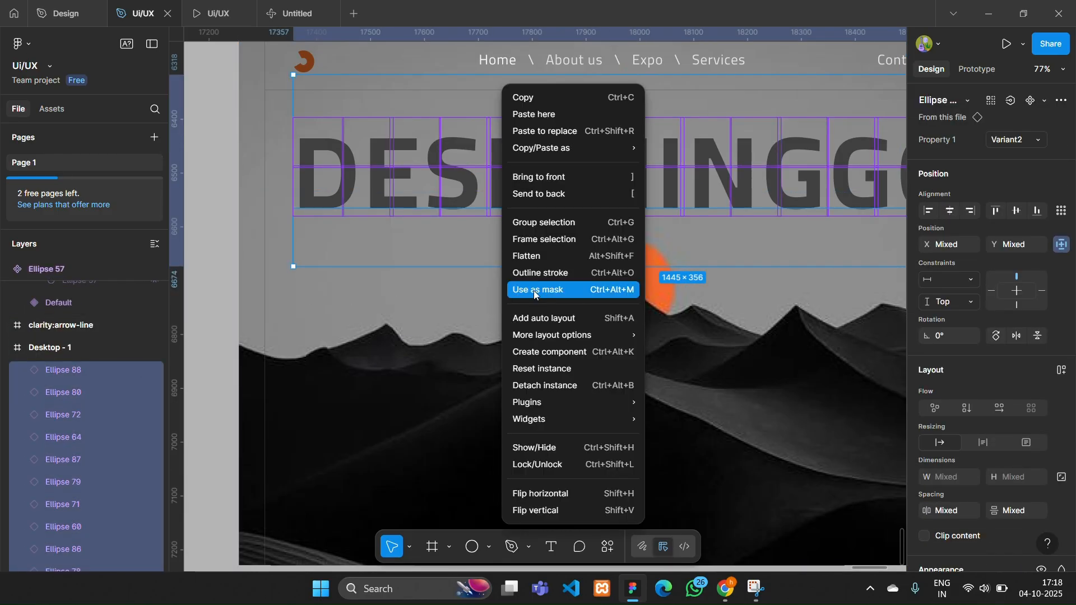
{"action": "left_click", "coordinate": [576, 286]}
- Preview the Desktop - 1 frame to test the masked hover effect on the heading, and return to the design file
{"action": "scroll", "coordinate": [576, 285], "scroll_direction": "down", "scroll_amount": 3}
{"action": "key", "text": "Escape"}
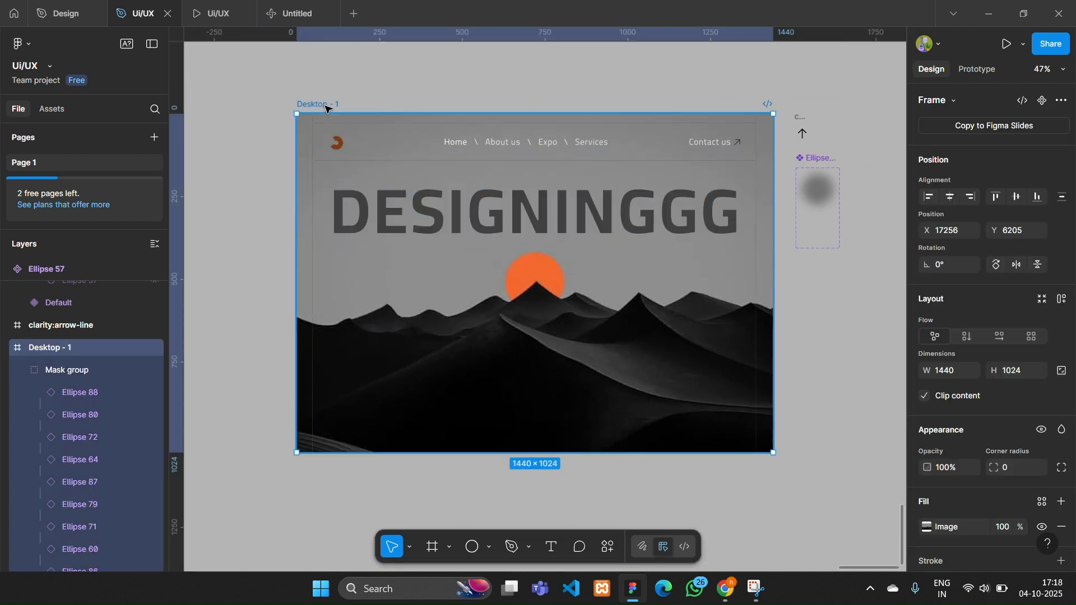
{"action": "left_click", "coordinate": [1005, 43]}
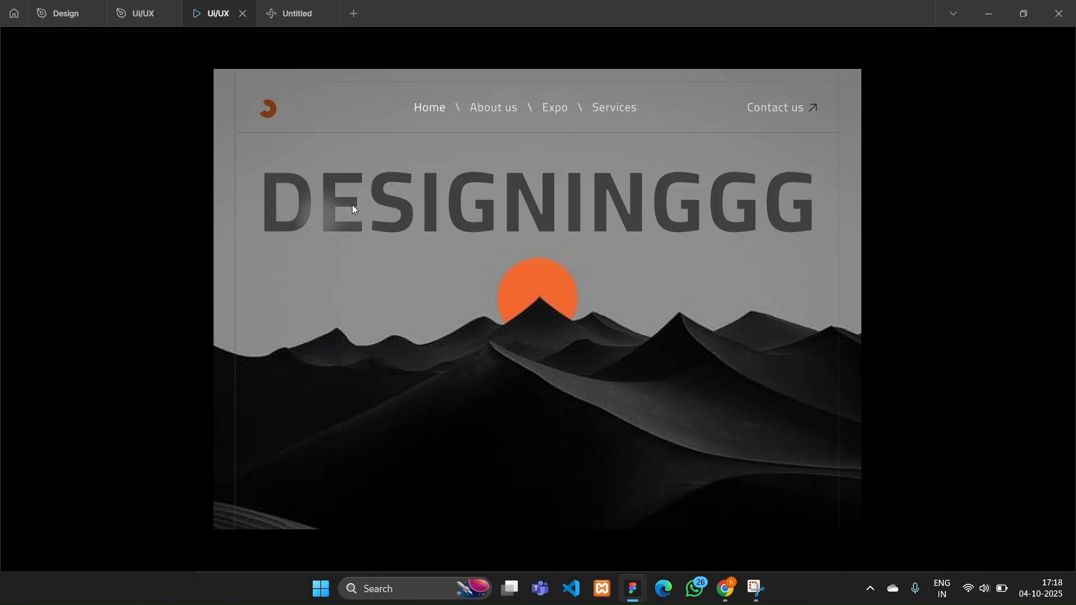
{"action": "left_click", "coordinate": [163, 12]}
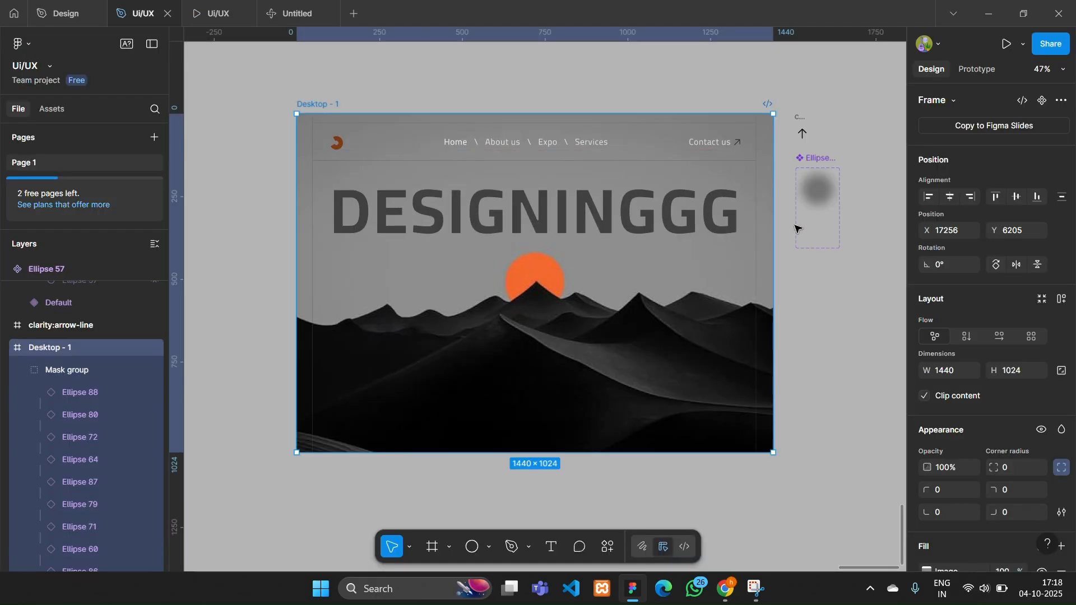
- Change the blurred circle's colour in the Default variant to the light grey B2AEAE and view the result in the prototype preview
{"action": "left_click", "coordinate": [815, 193]}
{"action": "scroll", "coordinate": [963, 352], "scroll_direction": "down", "scroll_amount": 5}
{"action": "left_click", "coordinate": [926, 458]}
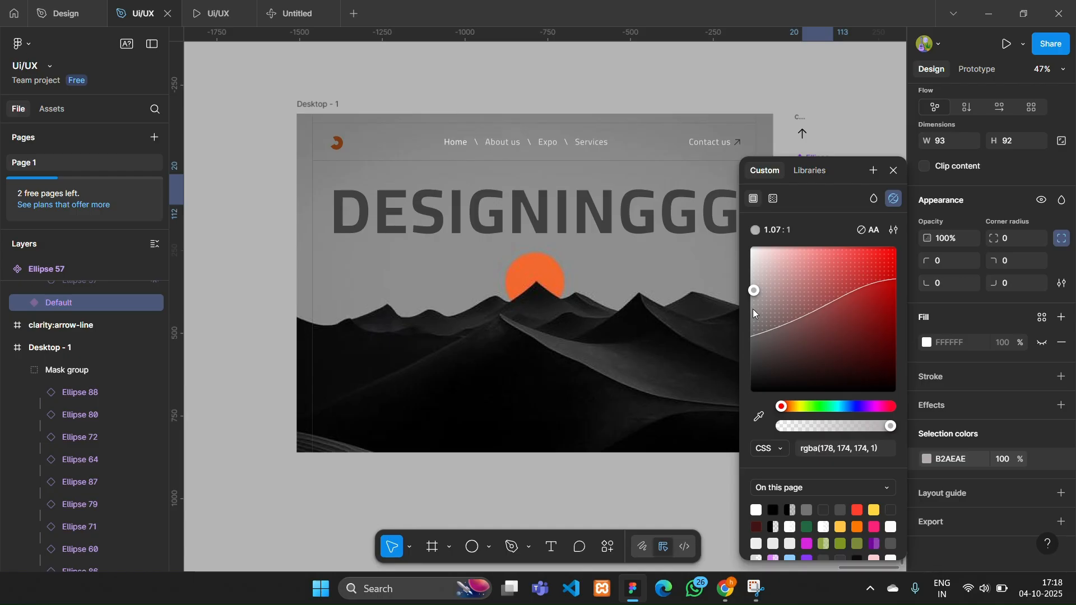
{"action": "left_click", "coordinate": [216, 12]}
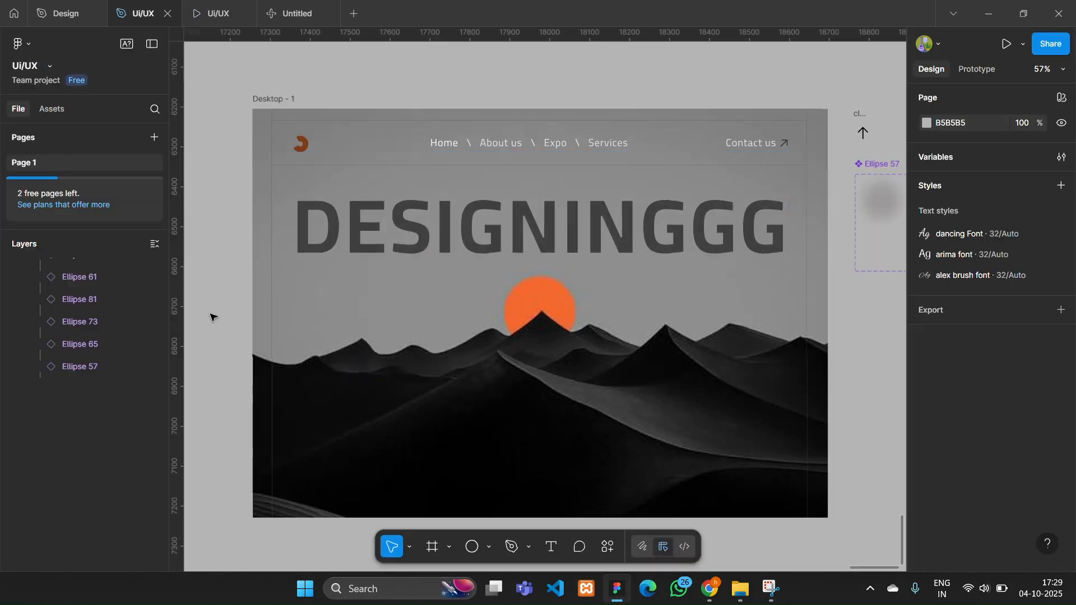
- Darken the fill colour of both the DESIGNINGGG heading and its mask copy to a deeper grey
{"action": "left_click", "coordinate": [73, 411]}
{"action": "left_click", "coordinate": [90, 388], "text": "shift"}
{"action": "scroll", "coordinate": [986, 392], "scroll_direction": "down", "scroll_amount": 5}
{"action": "left_click", "coordinate": [927, 459]}
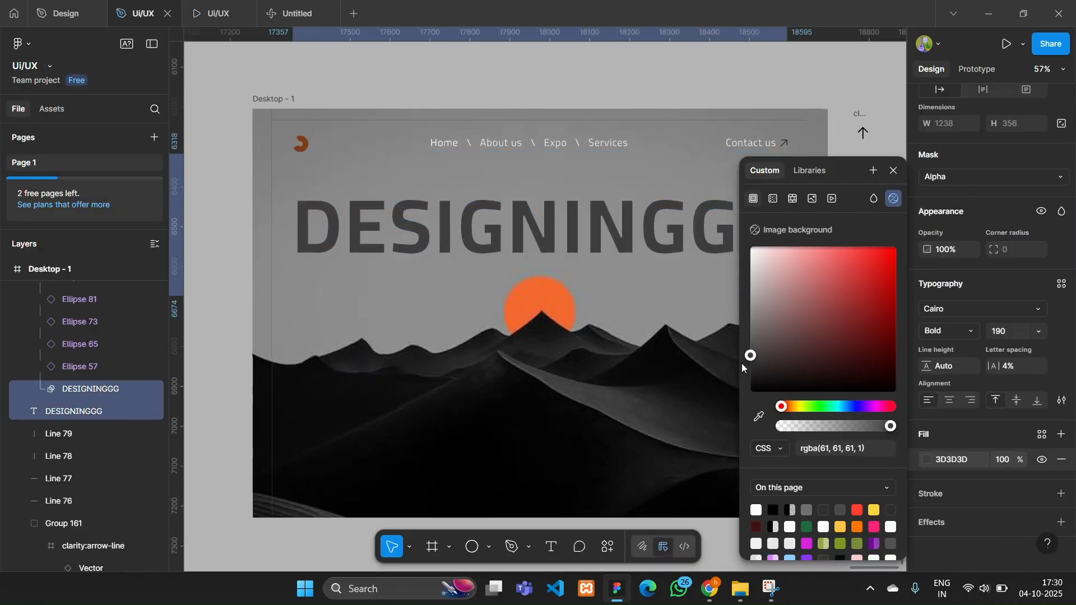
{"action": "left_click", "coordinate": [203, 242]}
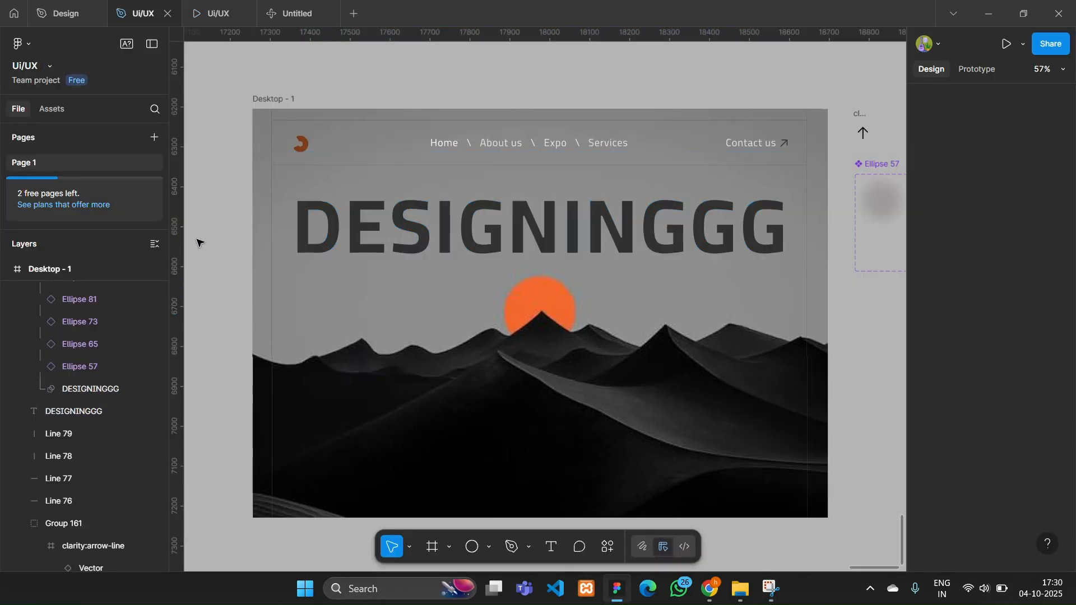
- Add the white text "+500k" over the dark dunes near the lower-left corner of the Desktop - 1 frame
{"action": "left_click", "coordinate": [152, 44]}
{"action": "scroll", "coordinate": [284, 326], "scroll_direction": "up", "scroll_amount": 3}
{"action": "key", "text": "t"}
{"action": "scroll", "coordinate": [289, 392], "scroll_direction": "down", "scroll_amount": 2}
{"action": "left_click", "coordinate": [286, 413]}
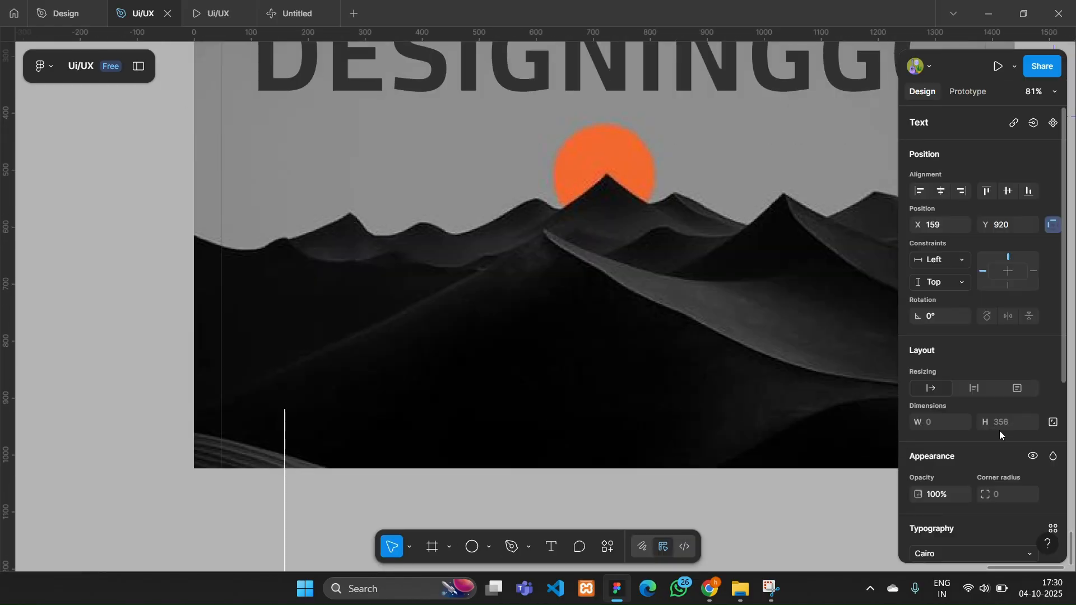
{"action": "scroll", "coordinate": [1001, 435], "scroll_direction": "down", "scroll_amount": 3}
{"action": "type", "text": "+500k"}
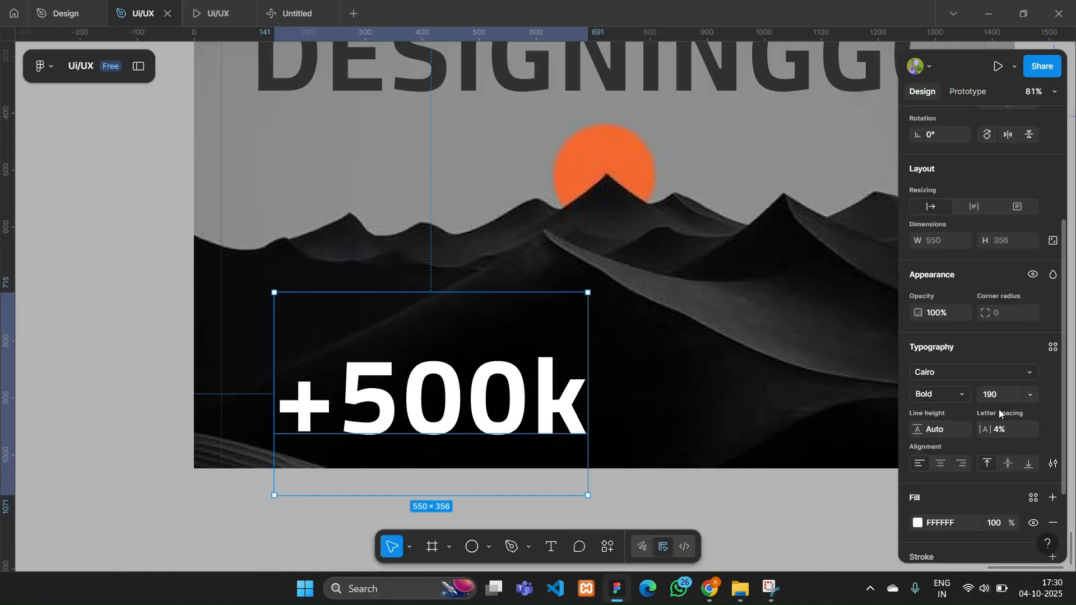
- Set the +500k text to Regular weight at font size 48
{"action": "left_click", "coordinate": [1030, 395]}
{"action": "left_click", "coordinate": [1008, 423]}
{"action": "left_click", "coordinate": [941, 394]}
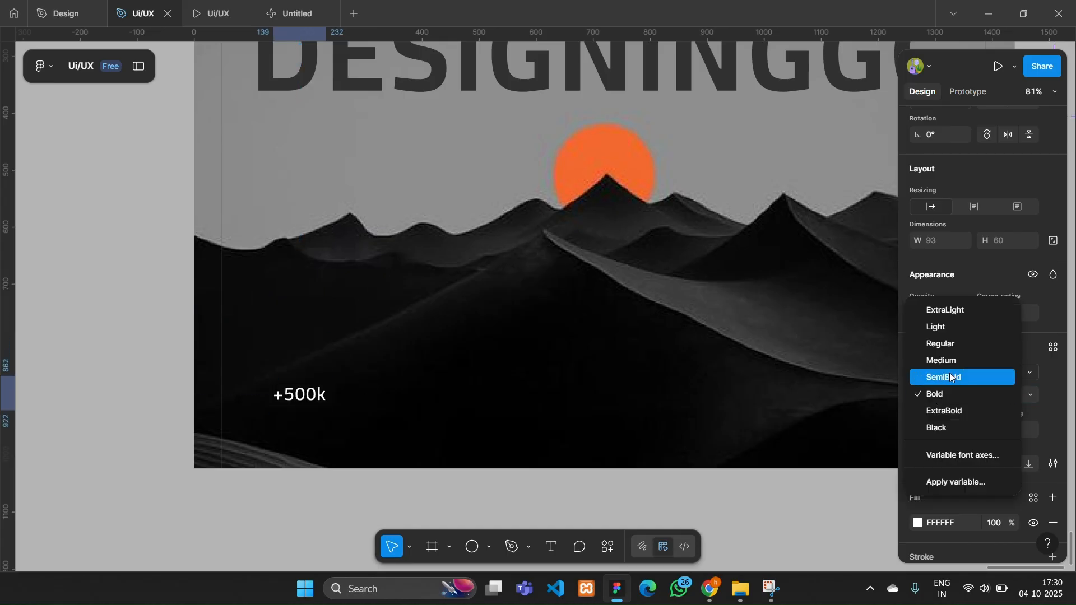
{"action": "left_click", "coordinate": [936, 342]}
{"action": "left_click", "coordinate": [1031, 394]}
{"action": "left_click", "coordinate": [1017, 428]}
{"action": "left_click", "coordinate": [1030, 395]}
{"action": "left_click", "coordinate": [1011, 413]}
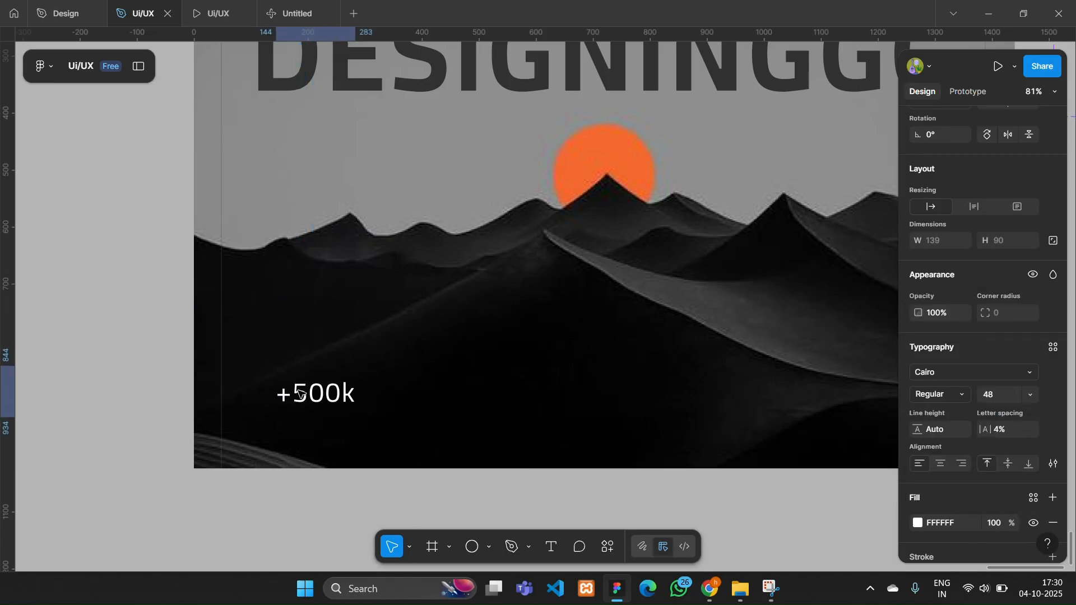
- Duplicate the +500k text directly below itself and change the copy's wording to "Our Clients"
{"action": "scroll", "coordinate": [302, 390], "scroll_direction": "up", "scroll_amount": 3}
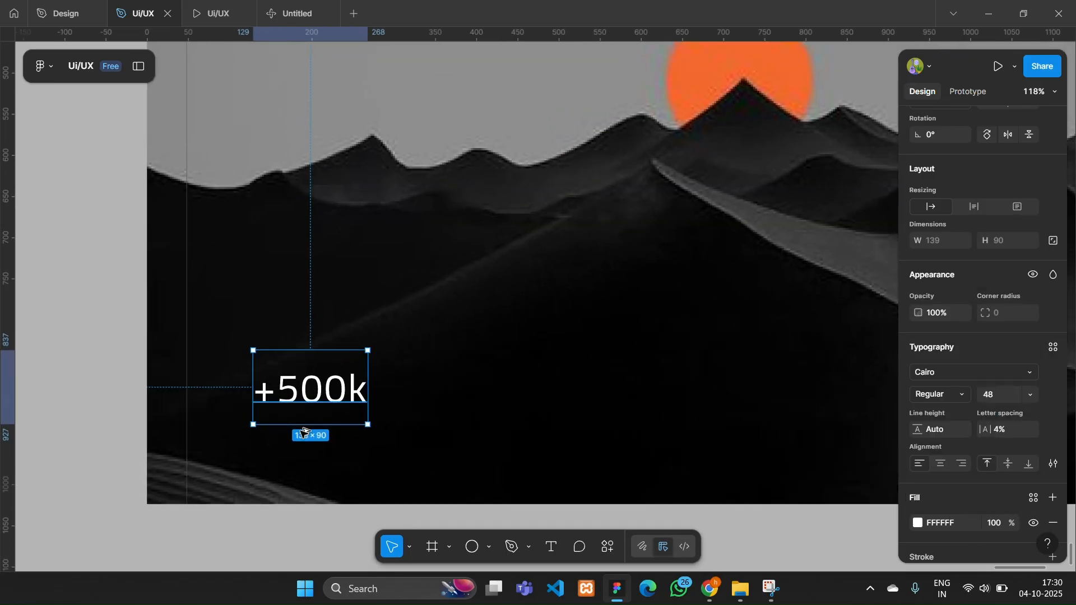
{"action": "left_click_drag", "start_coordinate": [302, 390], "coordinate": [299, 463], "text": "alt"}
{"action": "double_click", "coordinate": [298, 463]}
{"action": "type", "text": "Our"}
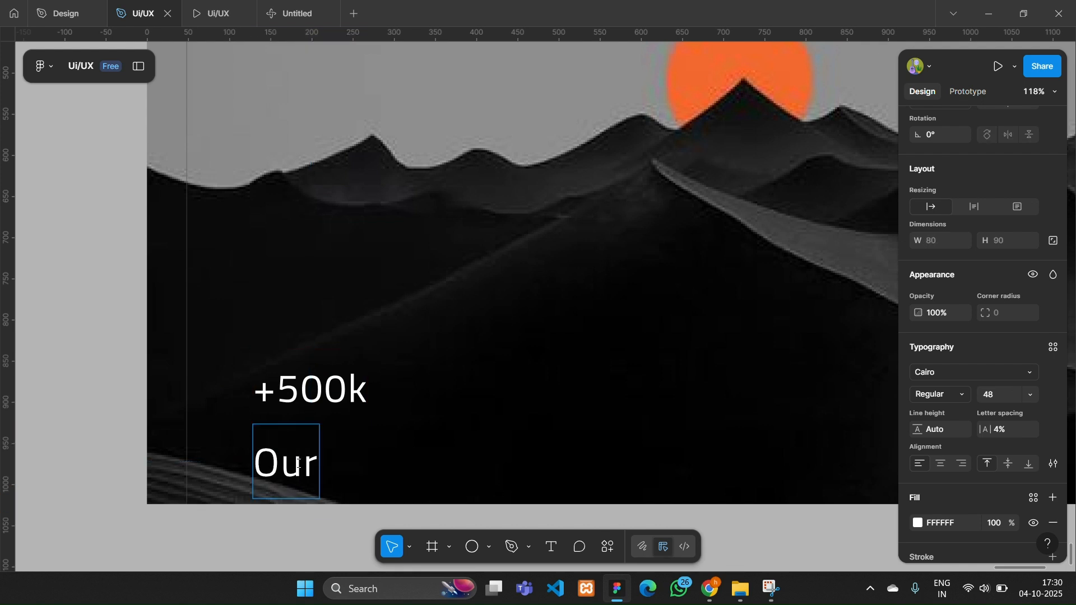
{"action": "type", "text": " clients"}
{"action": "left_click", "coordinate": [355, 465]}
{"action": "key", "text": "BackSpace"}
{"action": "type", "text": "C"}
{"action": "key", "text": "Escape"}
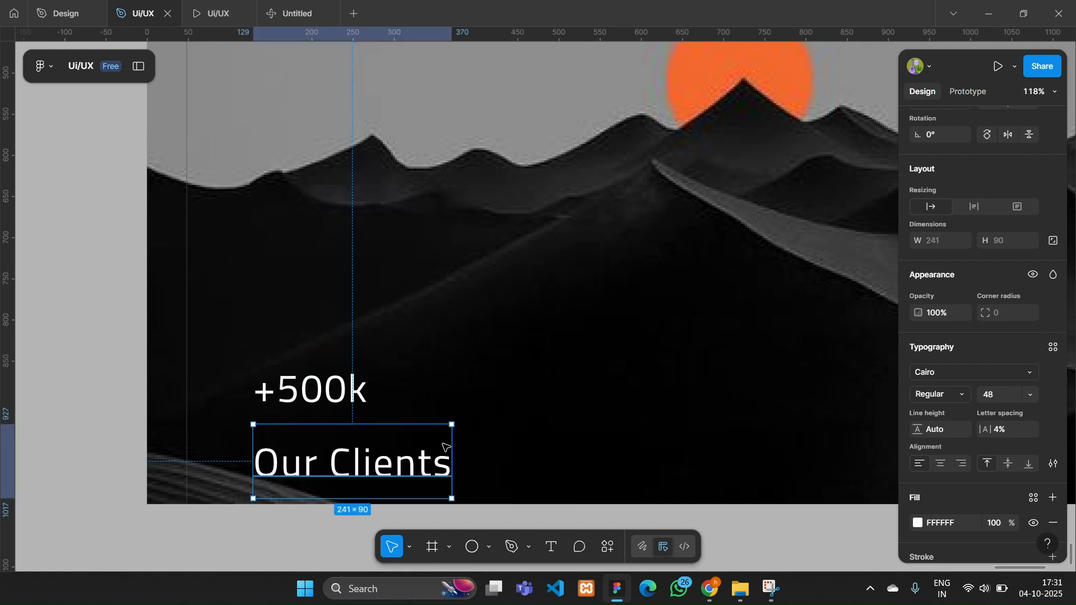
- Set the Our Clients text to font size 20 with 57% fill opacity and move it up close beneath +500k
{"action": "scroll", "coordinate": [986, 336], "scroll_direction": "down", "scroll_amount": 2}
{"action": "left_click", "coordinate": [1007, 321]}
{"action": "left_click", "coordinate": [1014, 231]}
{"action": "left_click_drag", "start_coordinate": [1010, 452], "coordinate": [939, 457]}
{"action": "left_click_drag", "start_coordinate": [306, 441], "coordinate": [304, 431]}
- Duplicate the +500k and Our Clients pair to its right with a gap of 68, and reword the copy as "+100k" and "Our Partners"
{"action": "left_click", "coordinate": [298, 392], "text": "shift"}
{"action": "left_click_drag", "start_coordinate": [299, 392], "coordinate": [469, 392], "text": "alt"}
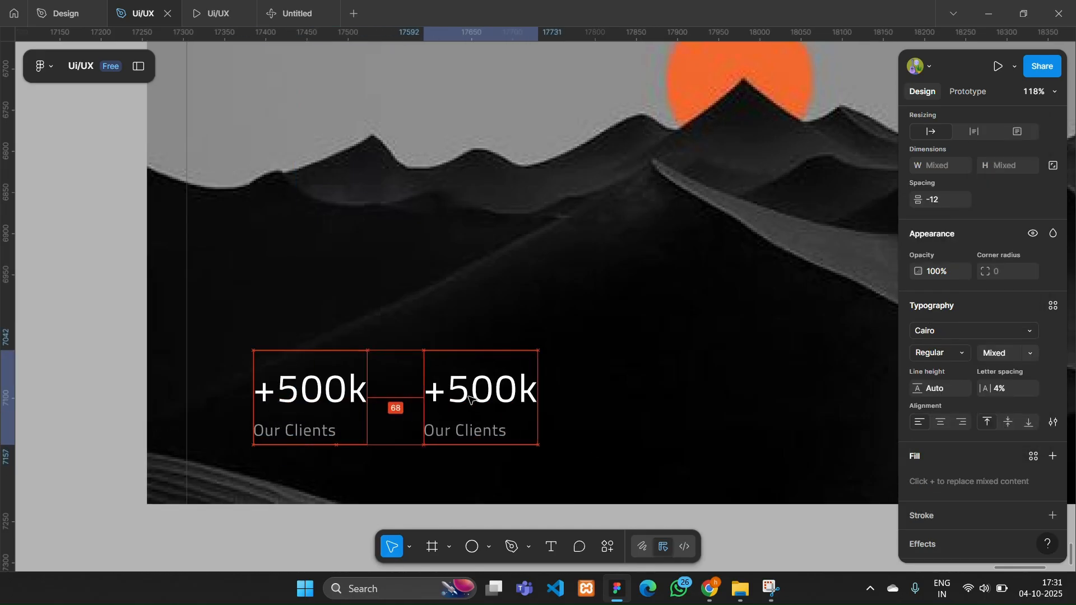
{"action": "double_click", "coordinate": [487, 389]}
{"action": "left_click", "coordinate": [469, 387]}
{"action": "key", "text": "BackSpace"}
{"action": "type", "text": "1"}
{"action": "double_click", "coordinate": [481, 433]}
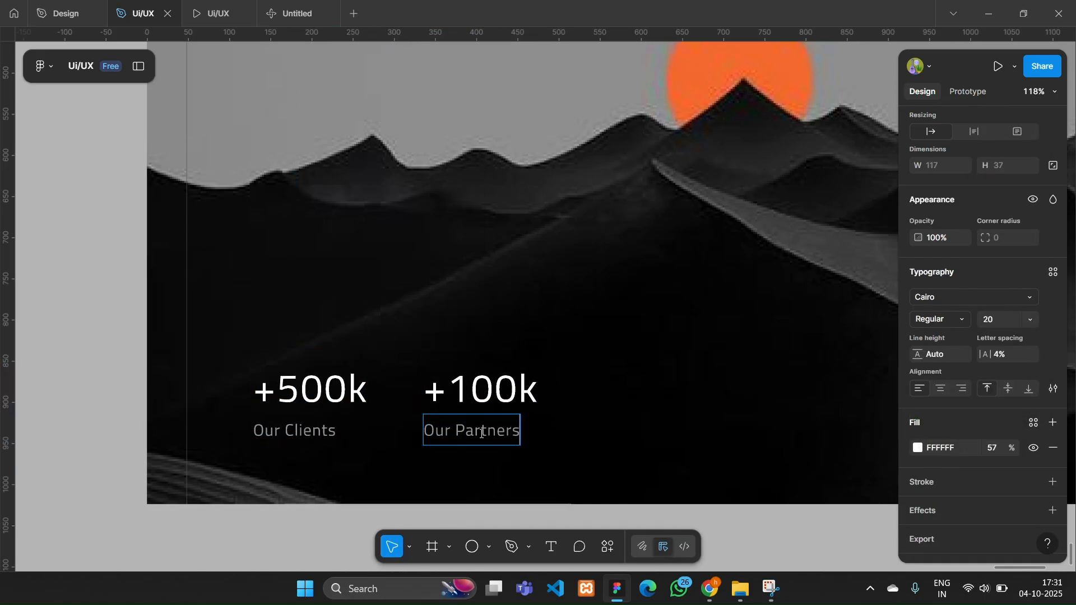
{"action": "left_click", "coordinate": [548, 427]}
- Add the text "Get In Touch" near the lower-right corner of the Desktop - 1 frame and set its letter spacing to 10%
{"action": "scroll", "coordinate": [549, 427], "scroll_direction": "right", "scroll_amount": 11}
{"action": "left_click", "coordinate": [549, 541]}
{"action": "left_click", "coordinate": [466, 438]}
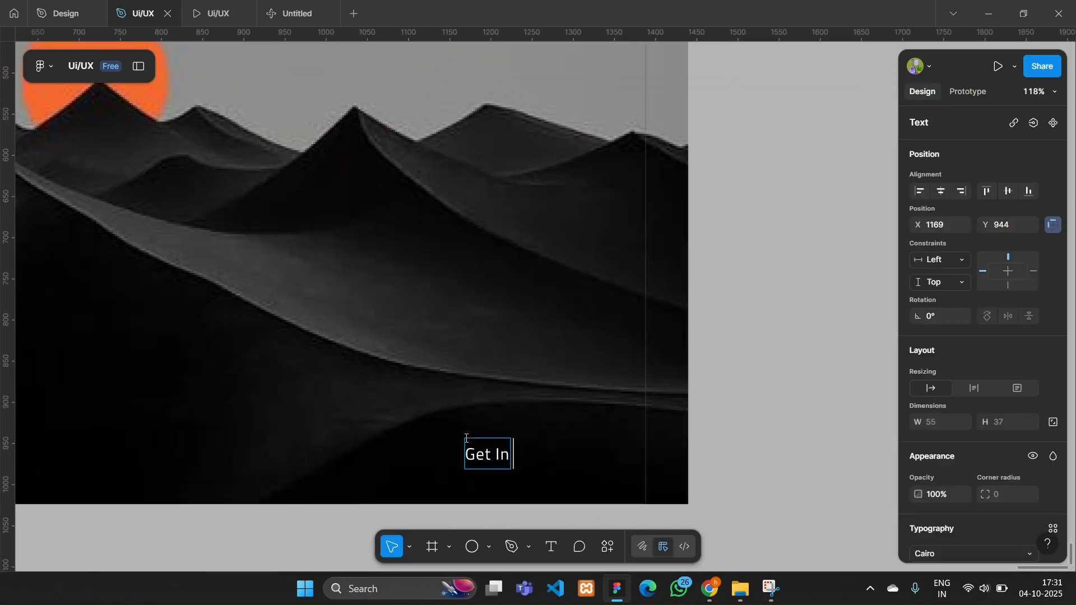
{"action": "type", "text": "Get In Tpuch"}
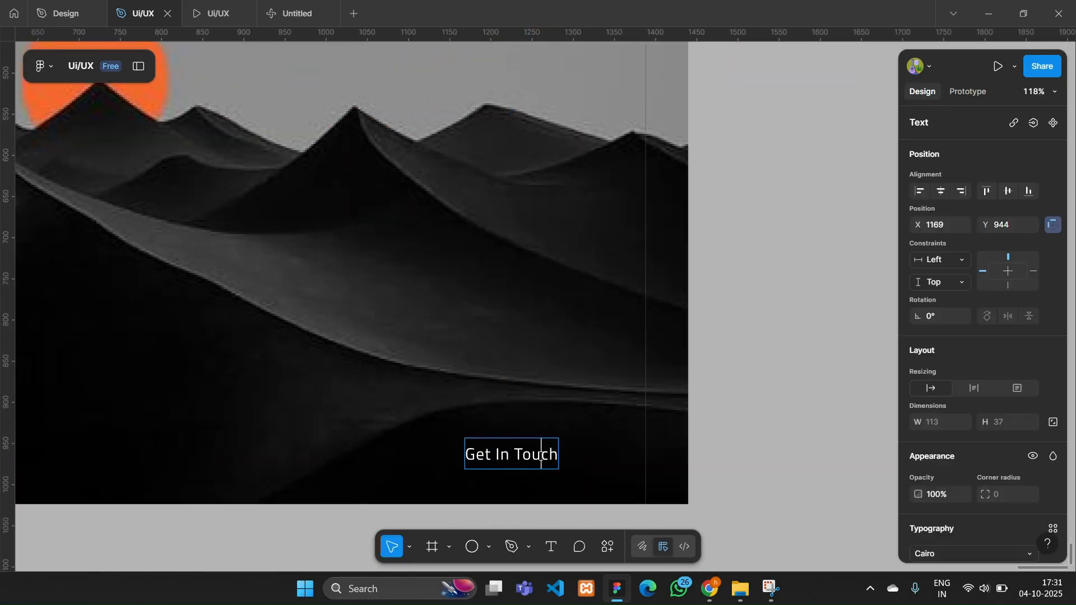
{"action": "key", "text": "Escape"}
{"action": "scroll", "coordinate": [974, 496], "scroll_direction": "down", "scroll_amount": 3}
{"action": "left_click_drag", "start_coordinate": [986, 442], "coordinate": [991, 441]}
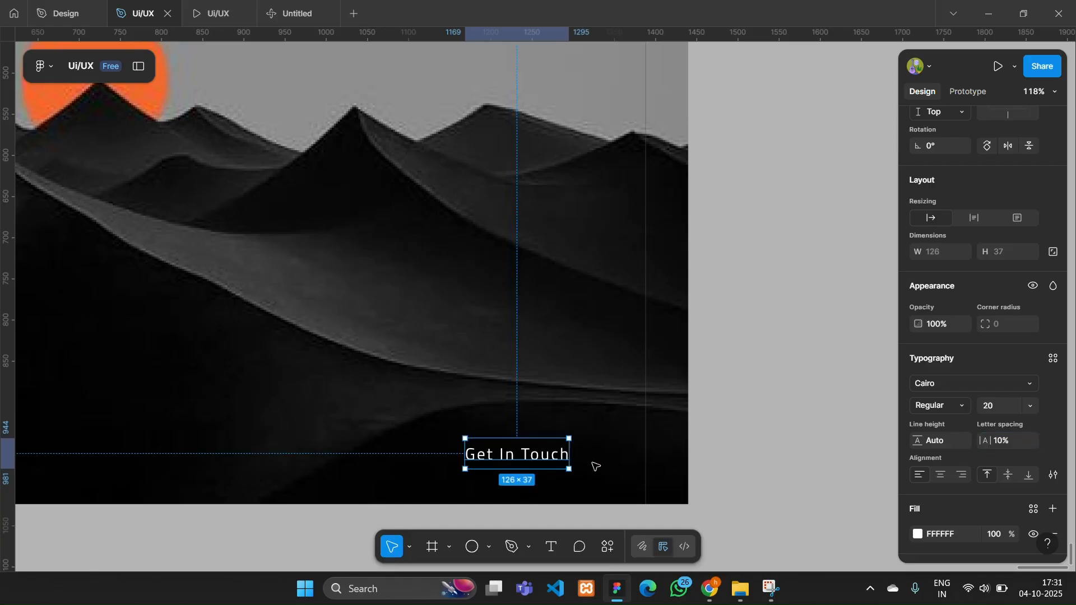
- Place a copy of the diagonal arrow icon just to the right of the Get In Touch text
{"action": "scroll", "coordinate": [515, 454], "scroll_direction": "up", "scroll_amount": 2}
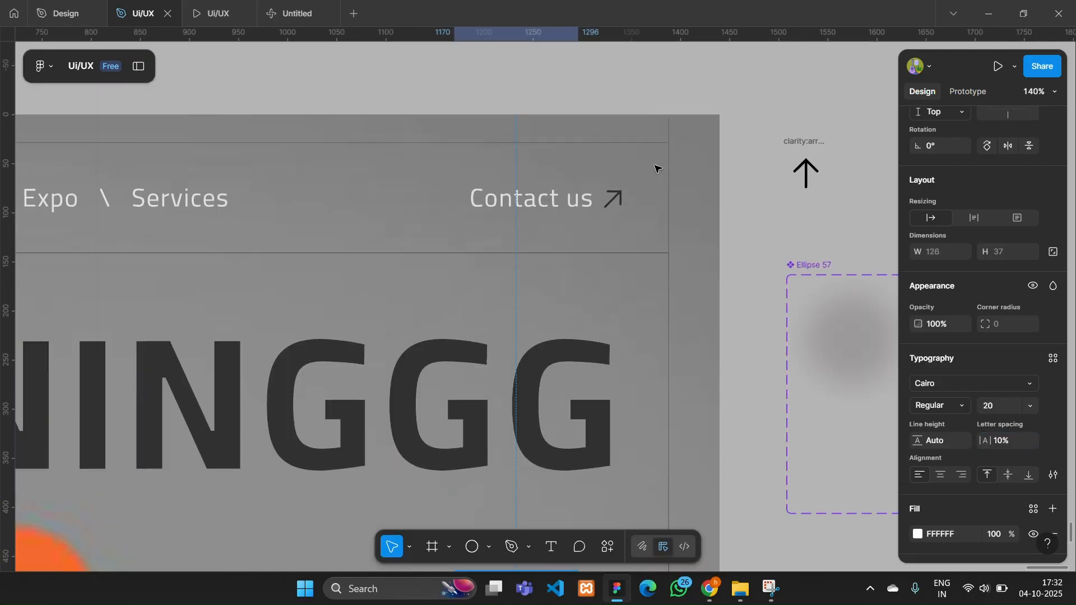
{"action": "left_click", "coordinate": [615, 209]}
{"action": "scroll", "coordinate": [634, 280], "scroll_direction": "down", "scroll_amount": 12}
{"action": "left_click_drag", "start_coordinate": [615, 205], "coordinate": [607, 339]}
{"action": "scroll", "coordinate": [704, 353], "scroll_direction": "up", "scroll_amount": 2}
{"action": "scroll", "coordinate": [983, 428], "scroll_direction": "down", "scroll_amount": 3}
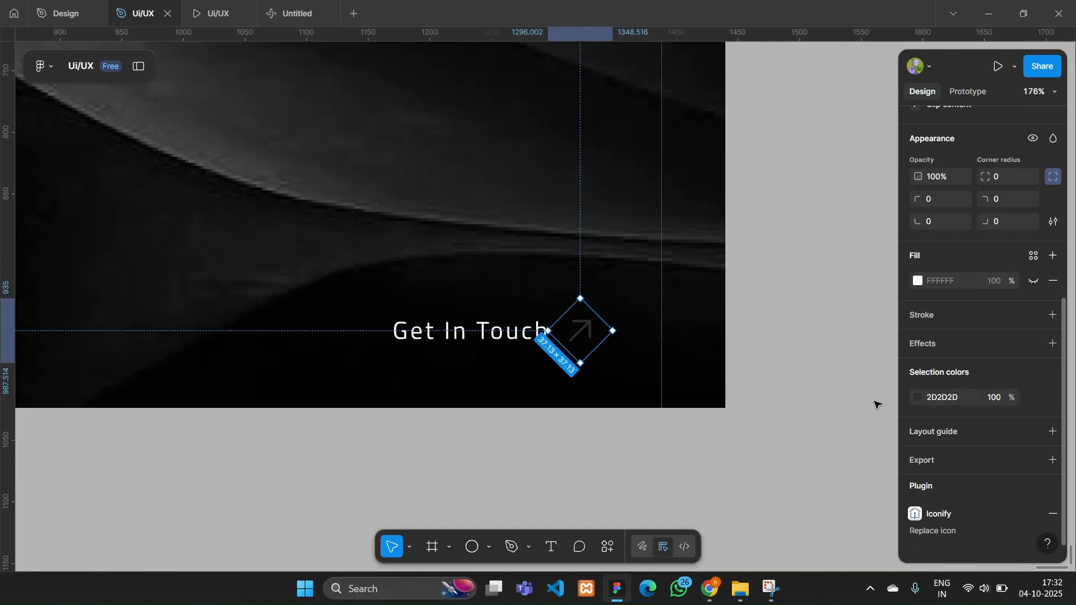
- Change the Get In Touch text's fill to dark grey 252525
{"action": "left_click", "coordinate": [918, 396]}
{"action": "left_click", "coordinate": [499, 332]}
{"action": "left_click", "coordinate": [917, 422]}
{"action": "left_click_drag", "start_coordinate": [753, 346], "coordinate": [739, 371]}
- Wrap the Get In Touch text and its arrow icon together in an auto layout frame
{"action": "double_click", "coordinate": [583, 335]}
{"action": "left_click", "coordinate": [512, 336], "text": "shift"}
{"action": "right_click", "coordinate": [512, 336]}
{"action": "left_click", "coordinate": [571, 355]}
- Add a fill to the Get In Touch frame using the orange F7682E sampled from the sun
{"action": "left_click", "coordinate": [1053, 409]}
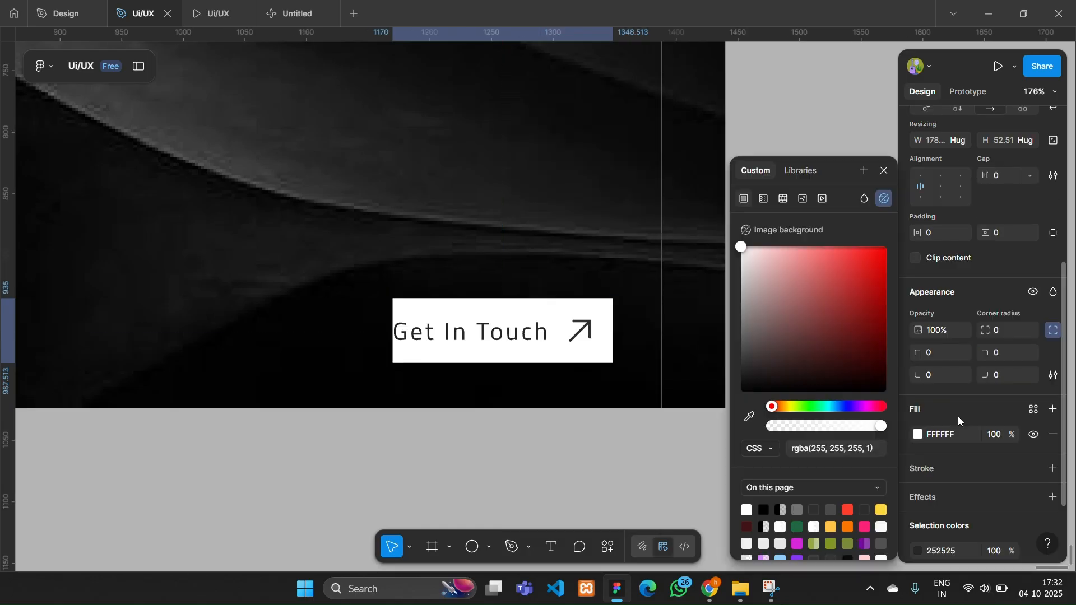
{"action": "left_click", "coordinate": [749, 417]}
{"action": "scroll", "coordinate": [697, 401], "scroll_direction": "down", "scroll_amount": 3}
{"action": "scroll", "coordinate": [617, 337], "scroll_direction": "up", "scroll_amount": 3}
{"action": "left_click", "coordinate": [326, 176]}
{"action": "scroll", "coordinate": [589, 359], "scroll_direction": "down", "scroll_amount": 3}
{"action": "scroll", "coordinate": [616, 392], "scroll_direction": "up", "scroll_amount": 1}
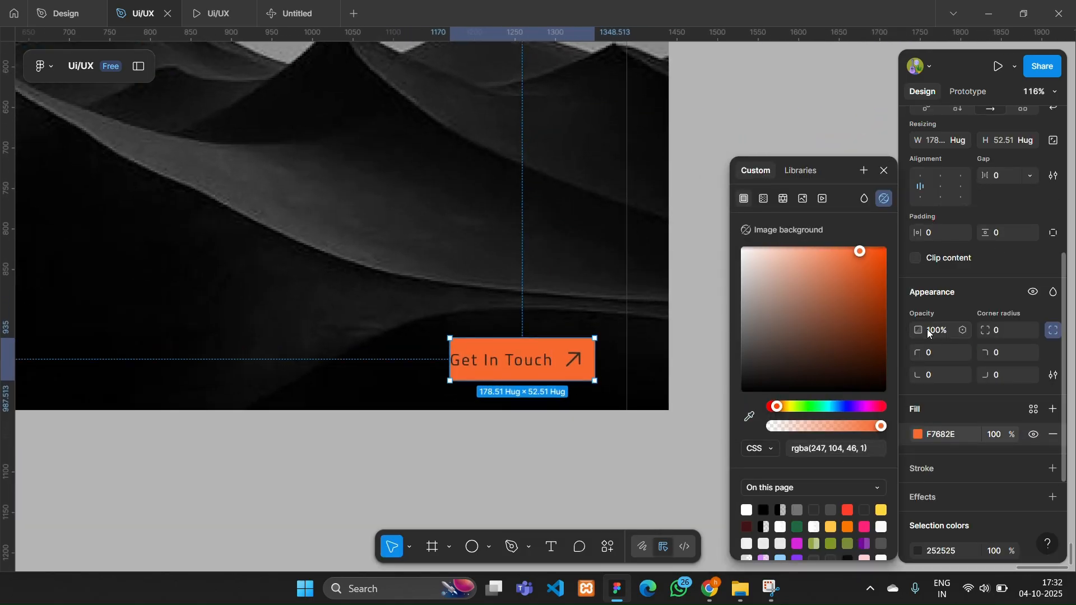
- Give the Get In Touch frame a horizontal padding of 21 and a corner radius of 39
{"action": "scroll", "coordinate": [927, 334], "scroll_direction": "up", "scroll_amount": 3}
{"action": "scroll", "coordinate": [927, 331], "scroll_direction": "down", "scroll_amount": 2}
{"action": "mouse_move", "coordinate": [918, 258]}
{"action": "left_mouse_down"}
{"action": "mouse_move", "coordinate": [929, 259]}
{"action": "mouse_move", "coordinate": [920, 262]}
{"action": "left_mouse_up"}
{"action": "left_click_drag", "start_coordinate": [984, 354], "coordinate": [1006, 354]}
{"action": "scroll", "coordinate": [550, 363], "scroll_direction": "up", "scroll_amount": 3}
- Set the font size of the Get In Touch text inside the button to 18
{"action": "double_click", "coordinate": [530, 368]}
{"action": "left_click", "coordinate": [1012, 317]}
{"action": "type", "text": "1"}
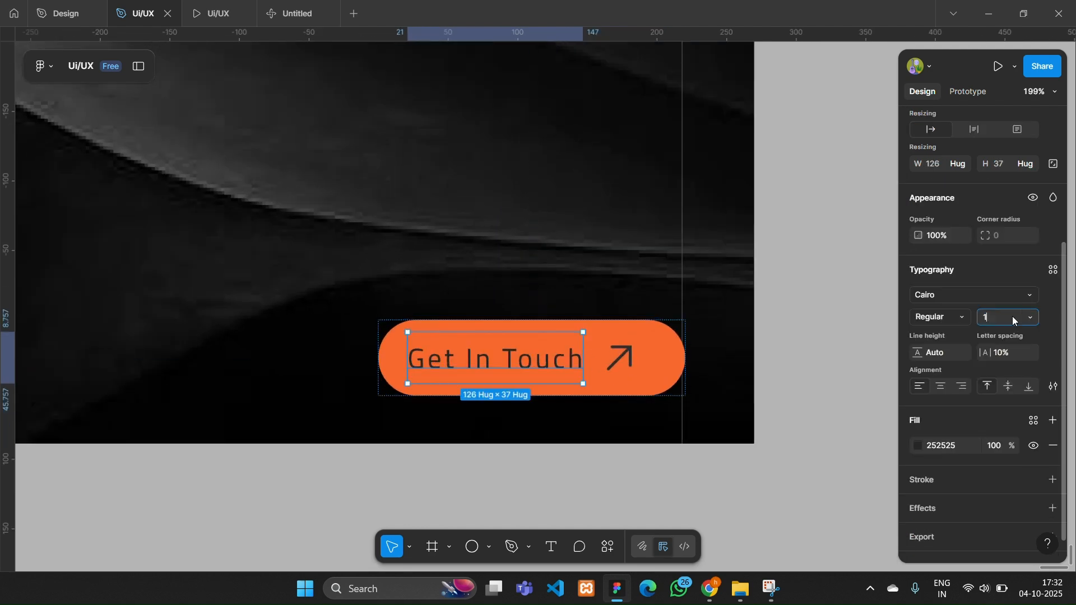
{"action": "type", "text": "8"}
{"action": "key", "text": "Return"}
- Scale the arrow icon inside the Get In Touch button down to about 29.7 × 29.7
{"action": "left_click", "coordinate": [620, 349]}
{"action": "scroll", "coordinate": [706, 351], "scroll_direction": "up", "scroll_amount": 3}
{"action": "left_click_drag", "start_coordinate": [578, 366], "coordinate": [552, 365]}
{"action": "scroll", "coordinate": [562, 365], "scroll_direction": "down", "scroll_amount": 4}
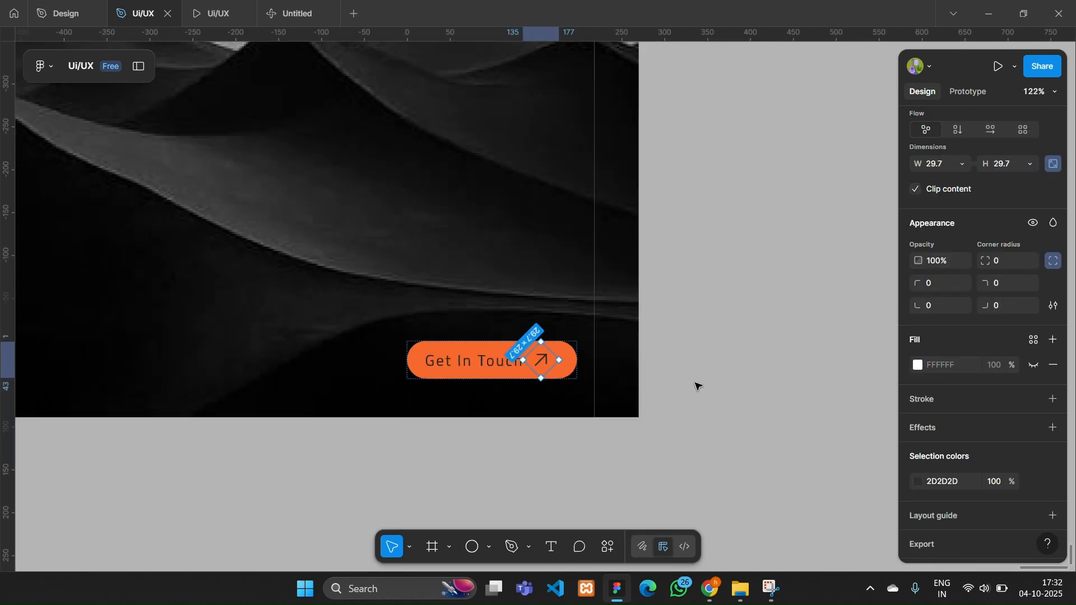
{"action": "left_click", "coordinate": [695, 383]}
- Set the vertical padding of the Get In Touch button to 8
{"action": "scroll", "coordinate": [695, 383], "scroll_direction": "down", "scroll_amount": 5}
{"action": "scroll", "coordinate": [695, 383], "scroll_direction": "up", "scroll_amount": 3}
{"action": "left_click", "coordinate": [563, 379]}
{"action": "scroll", "coordinate": [556, 379], "scroll_direction": "up", "scroll_amount": 2}
{"action": "scroll", "coordinate": [986, 474], "scroll_direction": "down", "scroll_amount": 2}
{"action": "left_click_drag", "start_coordinate": [987, 364], "coordinate": [991, 366]}
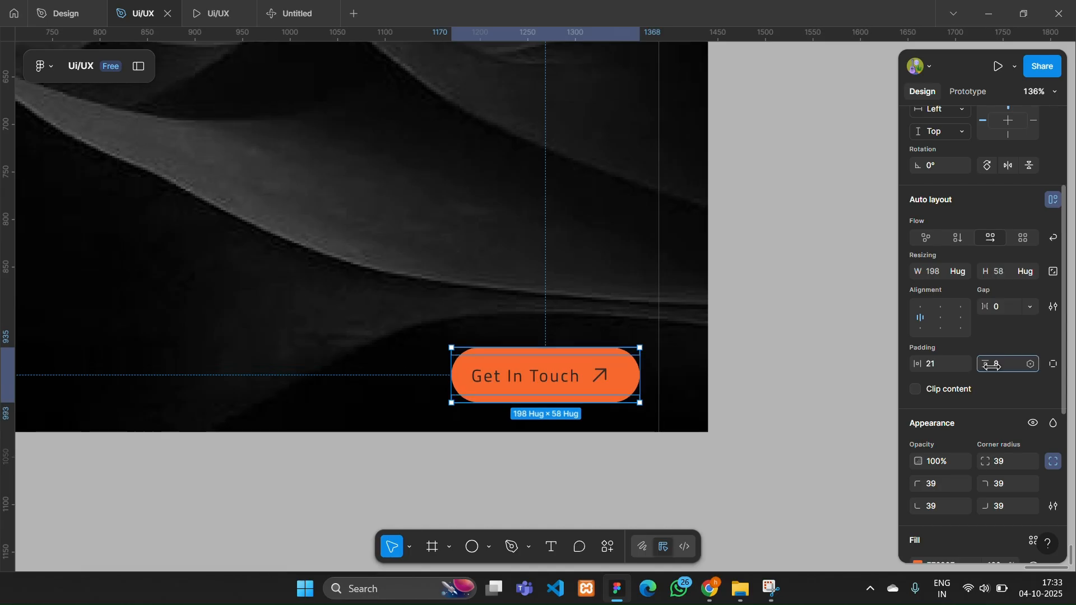
- Move the Get In Touch button up and left so its right edge lines up with the Contact us arrow
{"action": "left_click", "coordinate": [749, 459]}
{"action": "scroll", "coordinate": [748, 458], "scroll_direction": "down", "scroll_amount": 6}
{"action": "scroll", "coordinate": [749, 458], "scroll_direction": "up", "scroll_amount": 1}
{"action": "left_click_drag", "start_coordinate": [675, 409], "coordinate": [660, 385]}
{"action": "left_click", "coordinate": [810, 426]}
{"action": "scroll", "coordinate": [809, 425], "scroll_direction": "up", "scroll_amount": 1}
- Add a drop shadow to the Get In Touch button with offsets X 0 and Y 0, coloured F7682E sampled from the button
{"action": "left_click", "coordinate": [668, 438]}
{"action": "scroll", "coordinate": [941, 492], "scroll_direction": "down", "scroll_amount": 4}
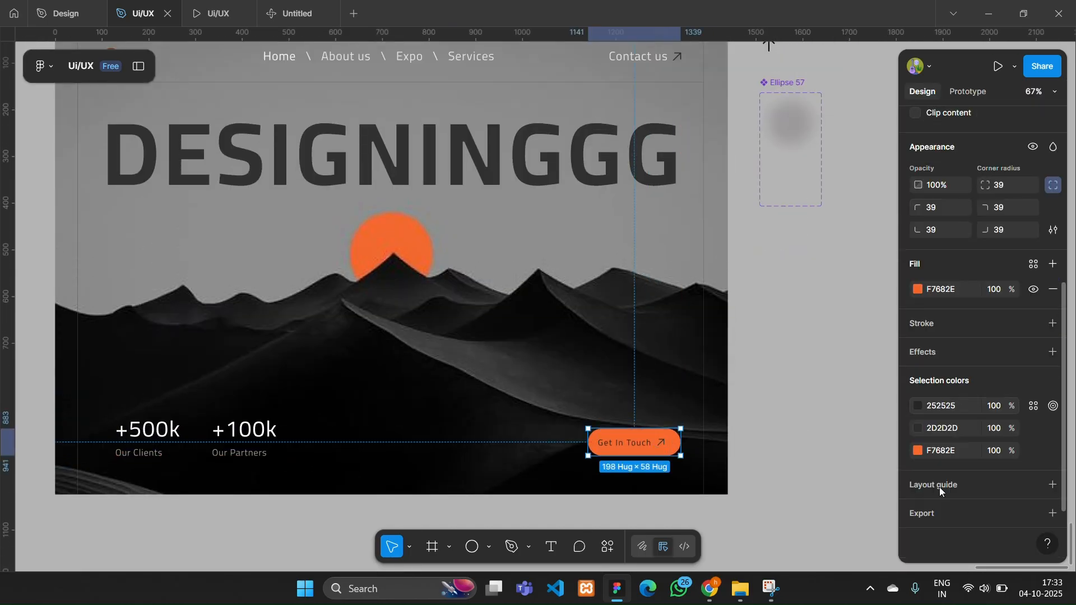
{"action": "left_click", "coordinate": [1053, 352]}
{"action": "scroll", "coordinate": [756, 426], "scroll_direction": "right", "scroll_amount": 3}
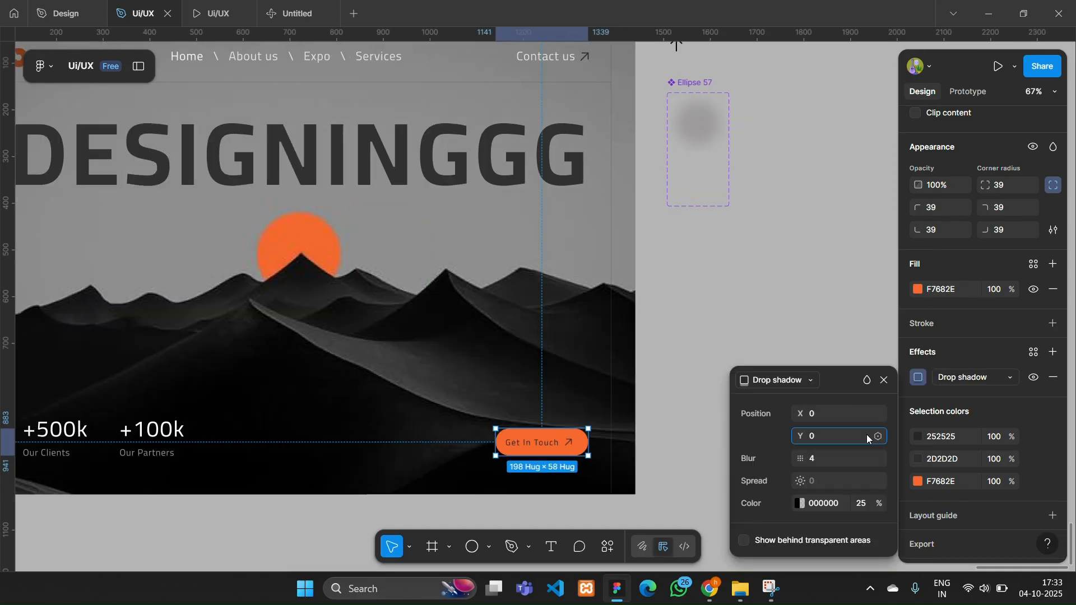
{"action": "left_click", "coordinate": [800, 503]}
{"action": "left_click", "coordinate": [580, 417]}
{"action": "left_click", "coordinate": [546, 442]}
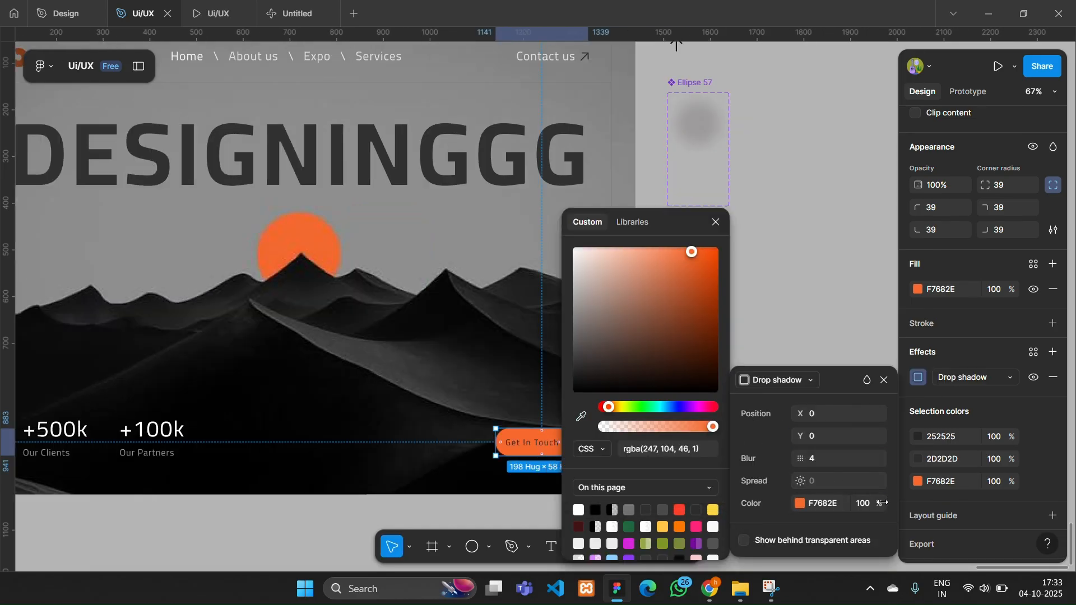
- Lower the opacity of the button's orange shadow and increase its blur to form a soft glow
{"action": "left_click_drag", "start_coordinate": [880, 505], "coordinate": [858, 511]}
{"action": "left_click_drag", "start_coordinate": [924, 459], "coordinate": [1043, 461]}
{"action": "left_click", "coordinate": [645, 339]}
- Recolour the crescent-shaped ellipse logo at the start of the navigation bar to near white
{"action": "scroll", "coordinate": [645, 339], "scroll_direction": "down", "scroll_amount": 4}
{"action": "left_click", "coordinate": [251, 179]}
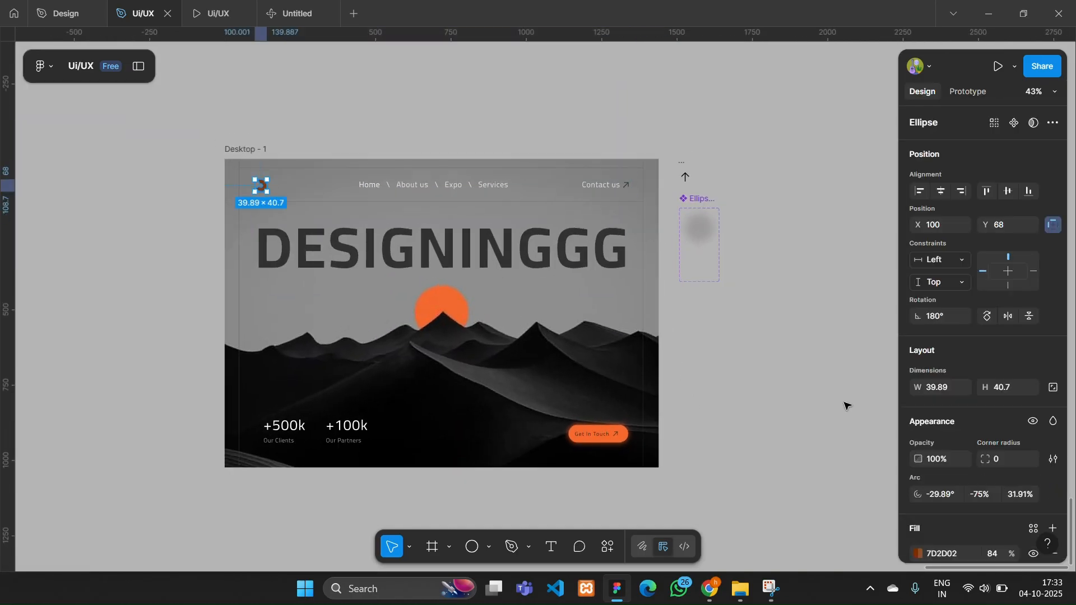
{"action": "scroll", "coordinate": [980, 336], "scroll_direction": "down", "scroll_amount": 5}
{"action": "left_click", "coordinate": [917, 423]}
{"action": "left_click_drag", "start_coordinate": [853, 374], "coordinate": [698, 265]}
{"action": "left_click", "coordinate": [135, 202]}
- Review the finished layout and open the prototype preview of the Desktop - 1 frame
{"action": "scroll", "coordinate": [133, 202], "scroll_direction": "up", "scroll_amount": 2}
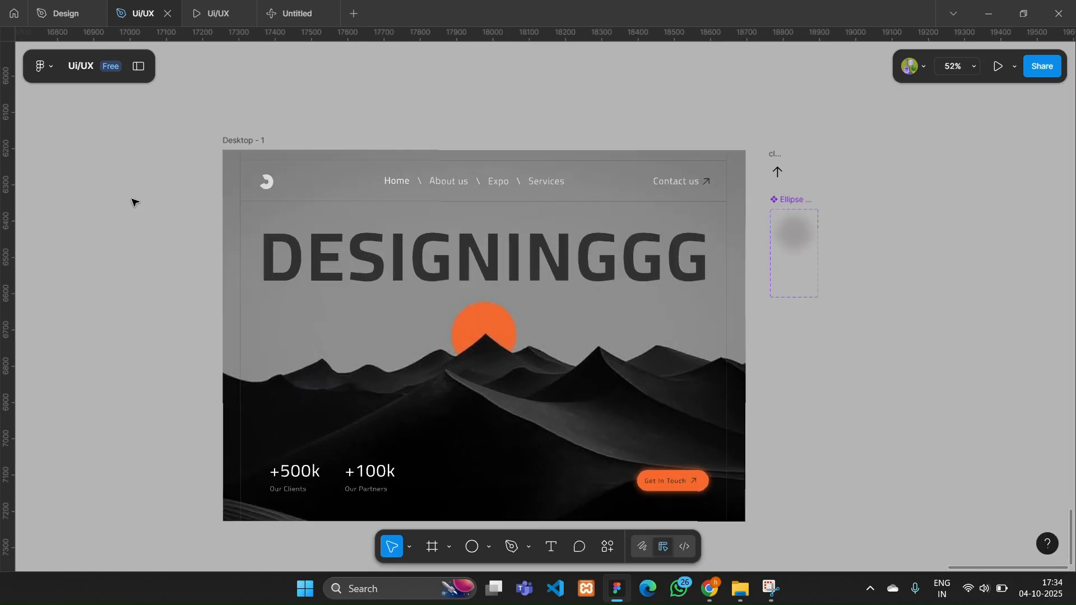
{"action": "scroll", "coordinate": [660, 421], "scroll_direction": "up", "scroll_amount": 5}
{"action": "scroll", "coordinate": [666, 436], "scroll_direction": "down", "scroll_amount": 5}
{"action": "scroll", "coordinate": [668, 437], "scroll_direction": "up", "scroll_amount": 1}
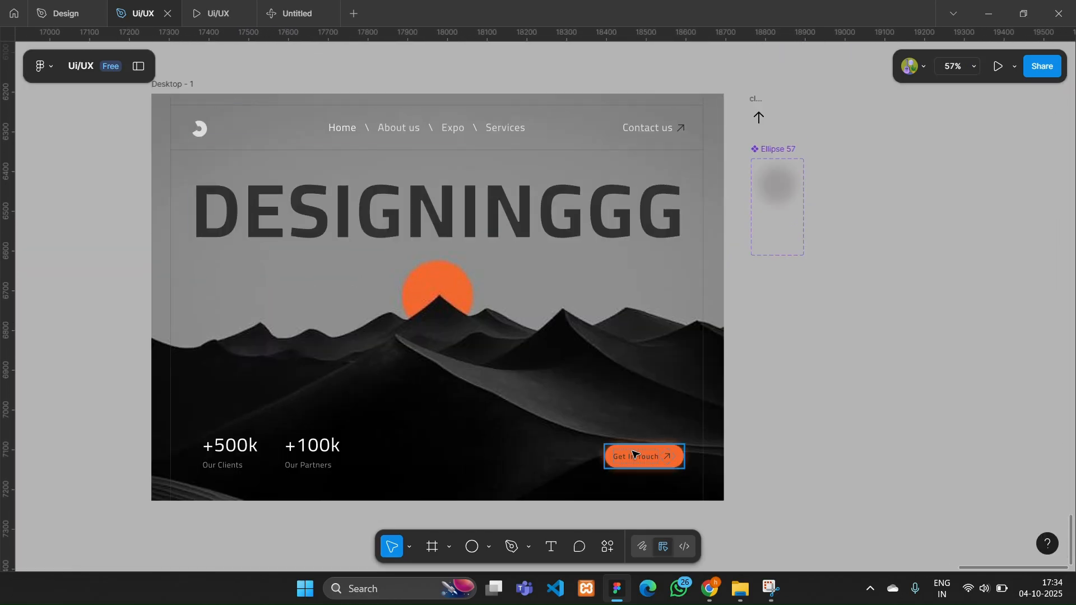
{"action": "left_click", "coordinate": [189, 84]}
{"action": "left_click", "coordinate": [997, 66]}
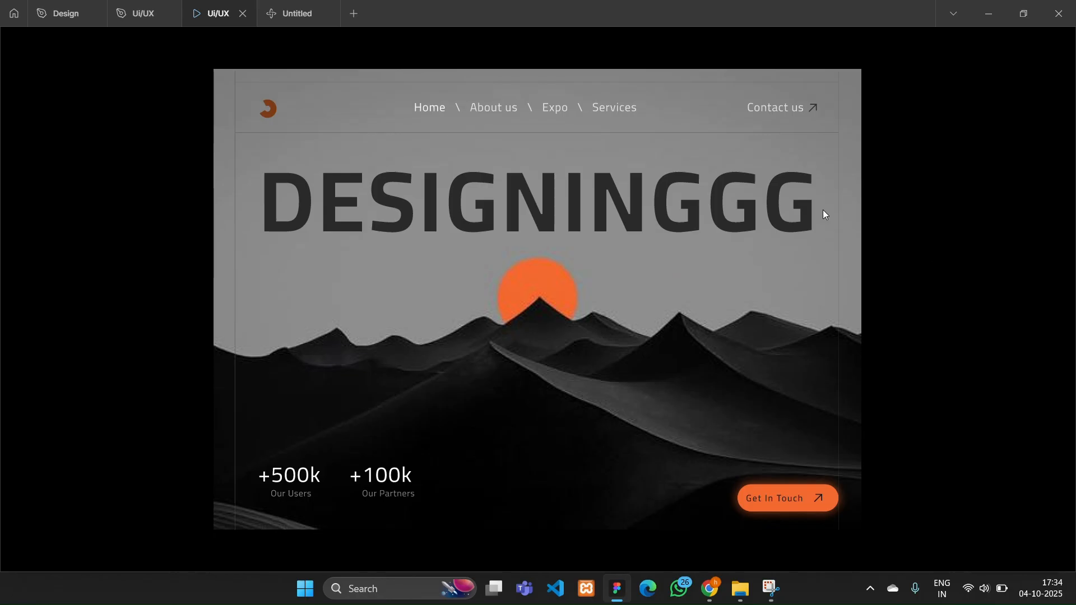